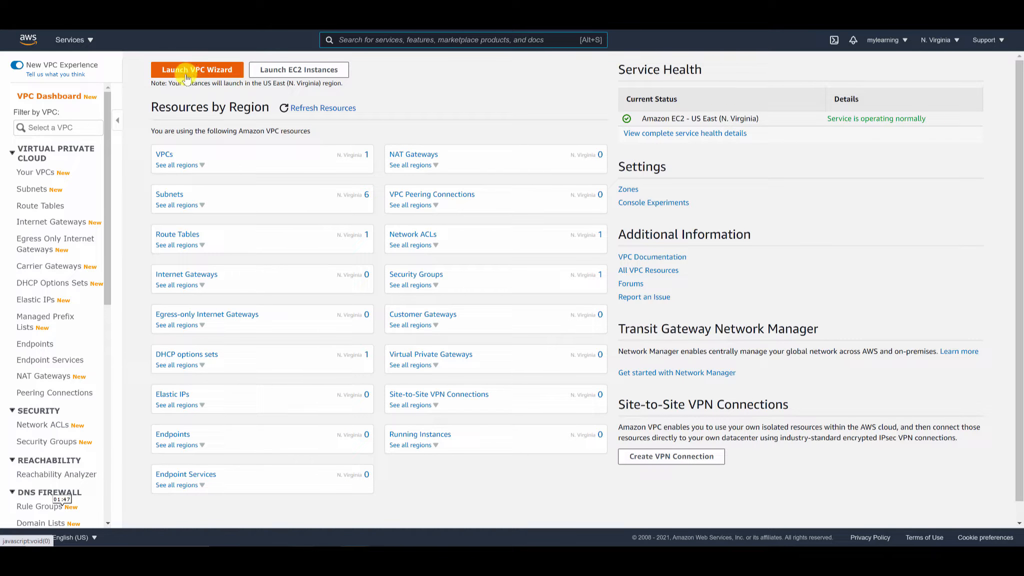
Step: Create a VPC named DemoVPC with the IPv4 CIDR block 10.0.0.0/26
click(165, 150)
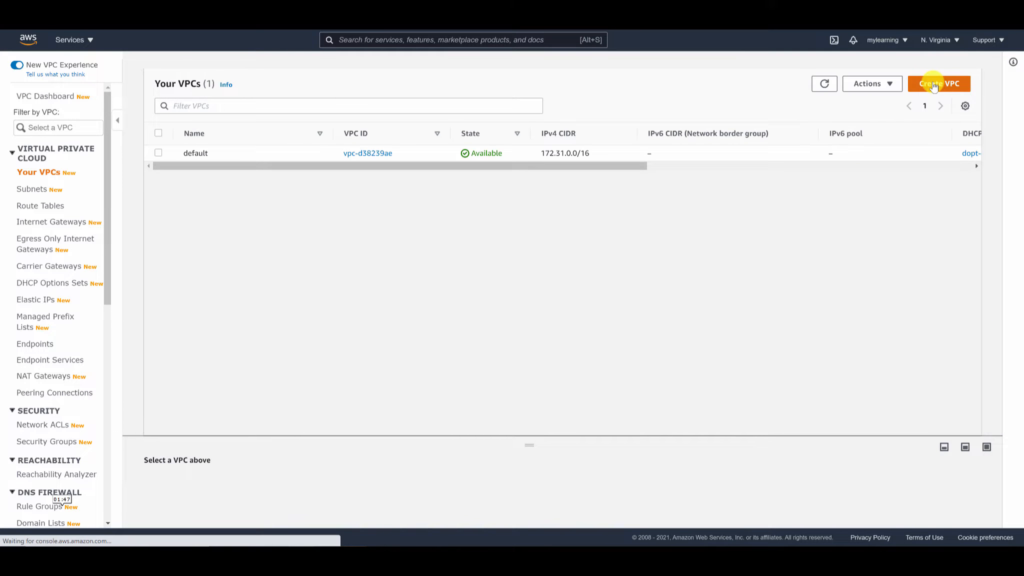
click(934, 84)
click(120, 204)
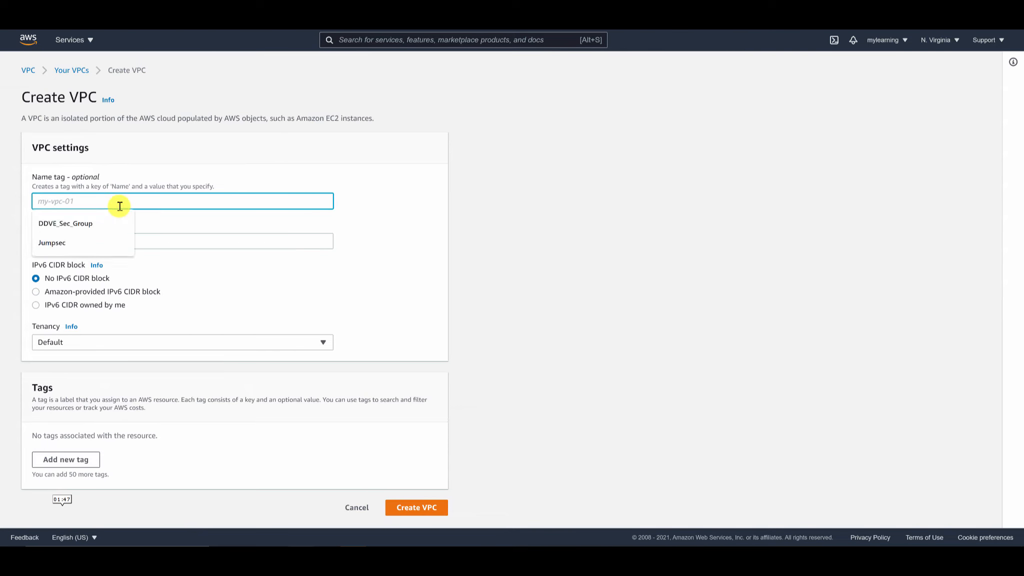
text(DemoVPC)
click(75, 242)
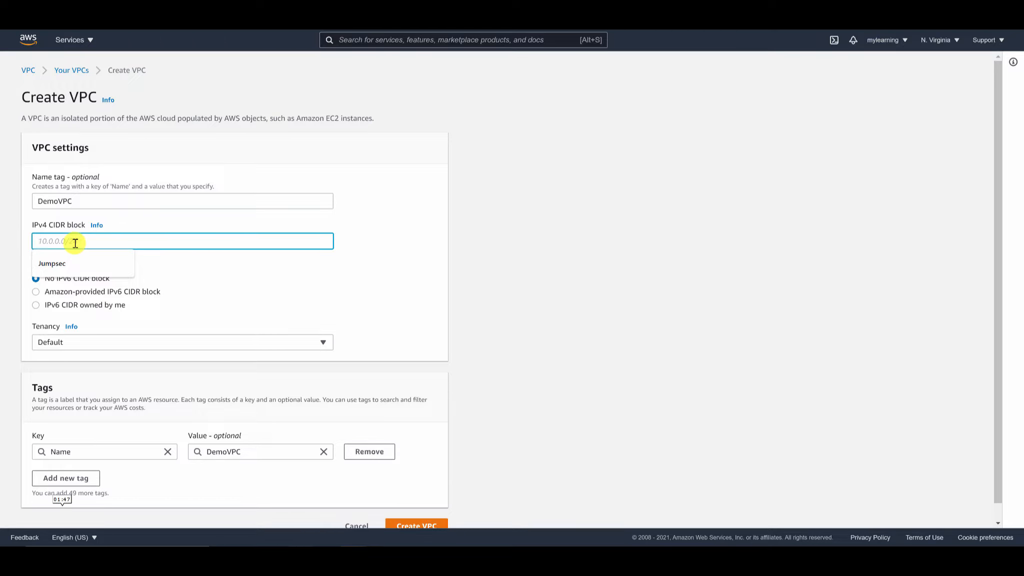
text(10.0.0.0/26)
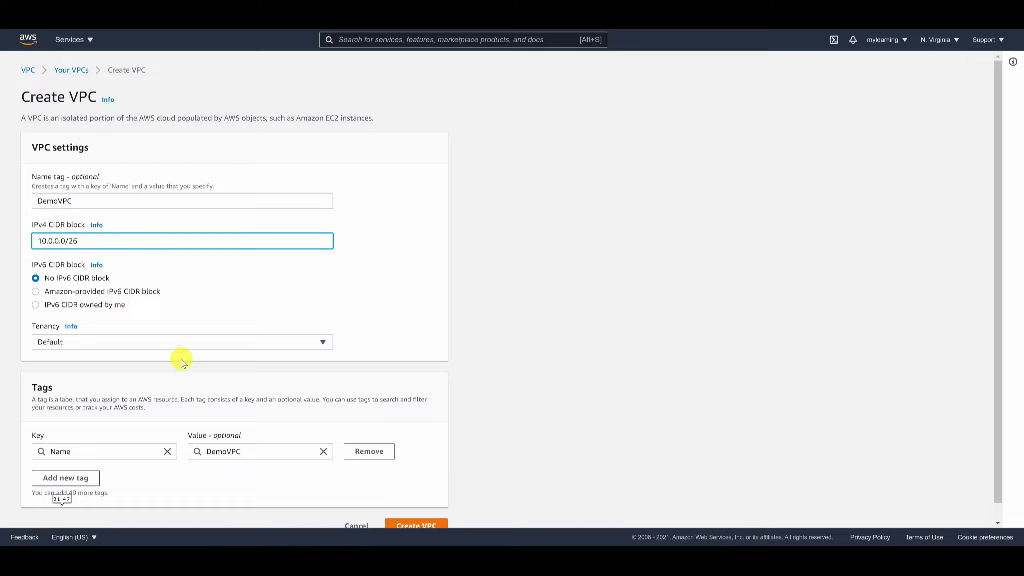
scroll(333, 456, down, 1)
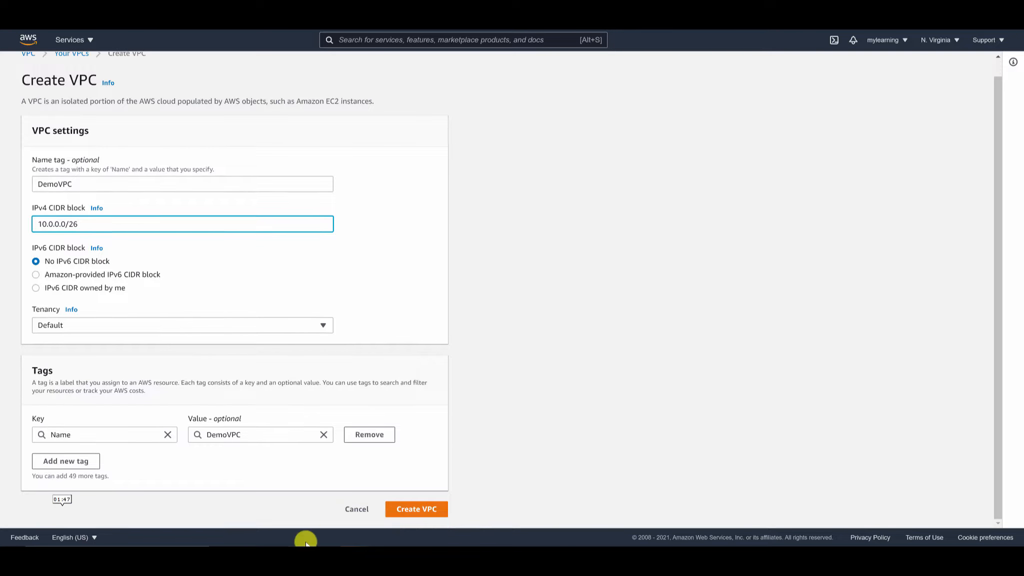
click(405, 508)
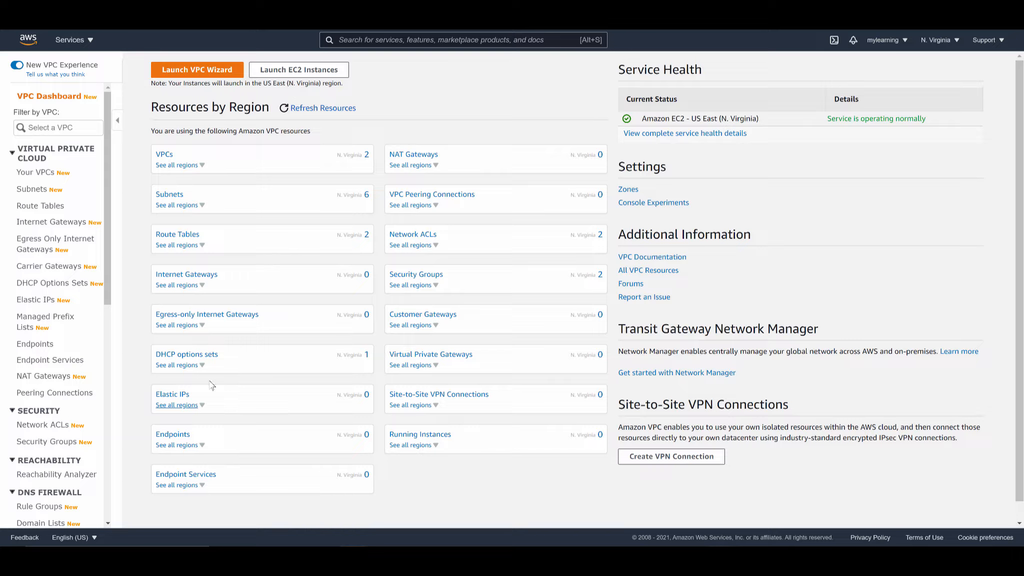
Step: Start a new subnet in DemoVPC and name it PublicSubnet
click(35, 192)
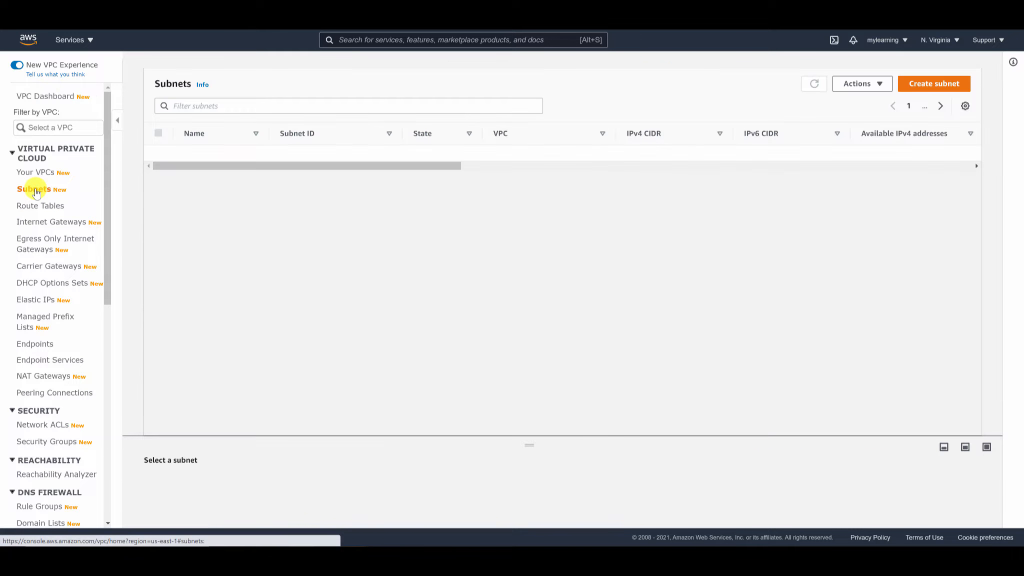
click(919, 86)
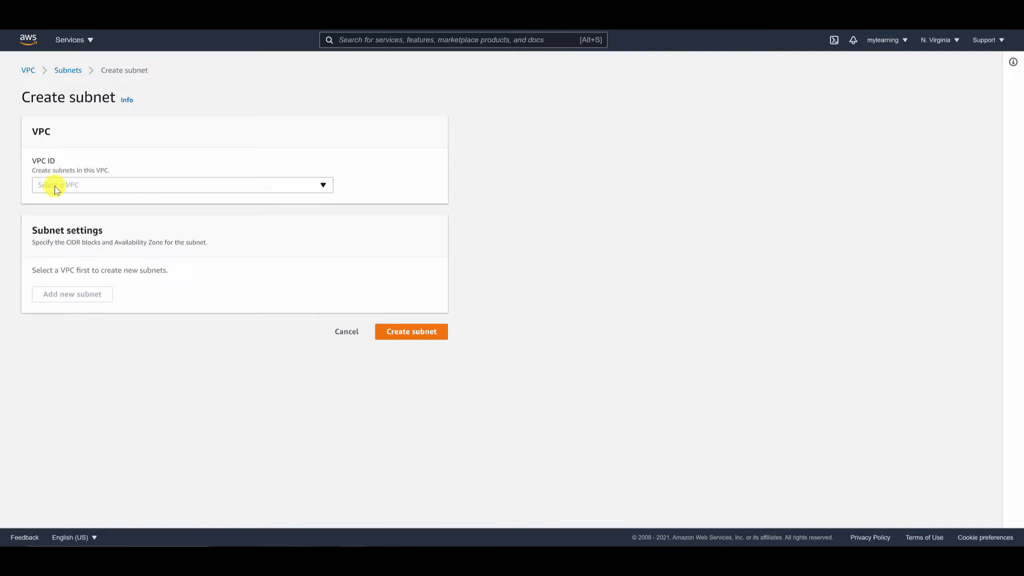
click(56, 189)
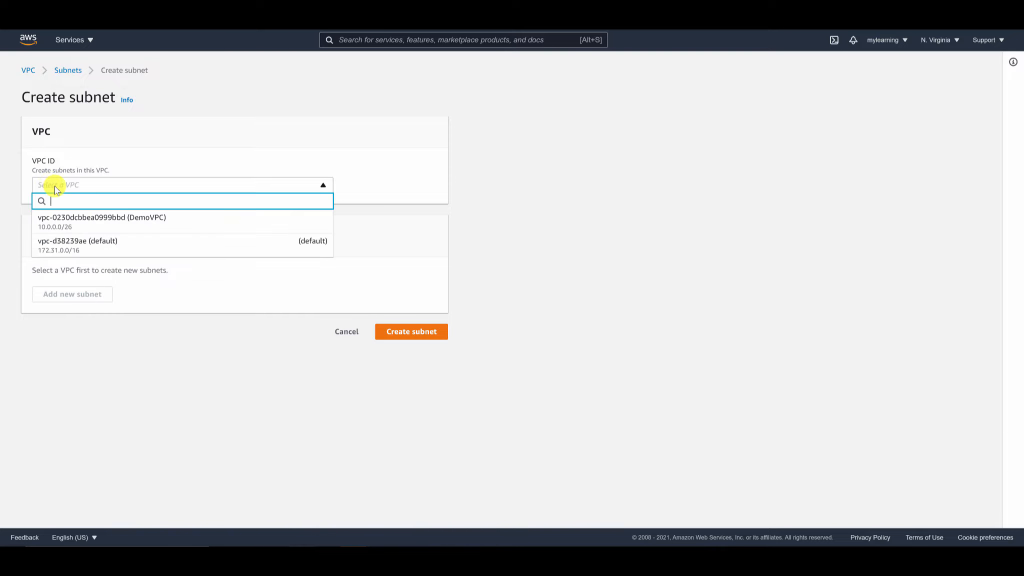
click(85, 223)
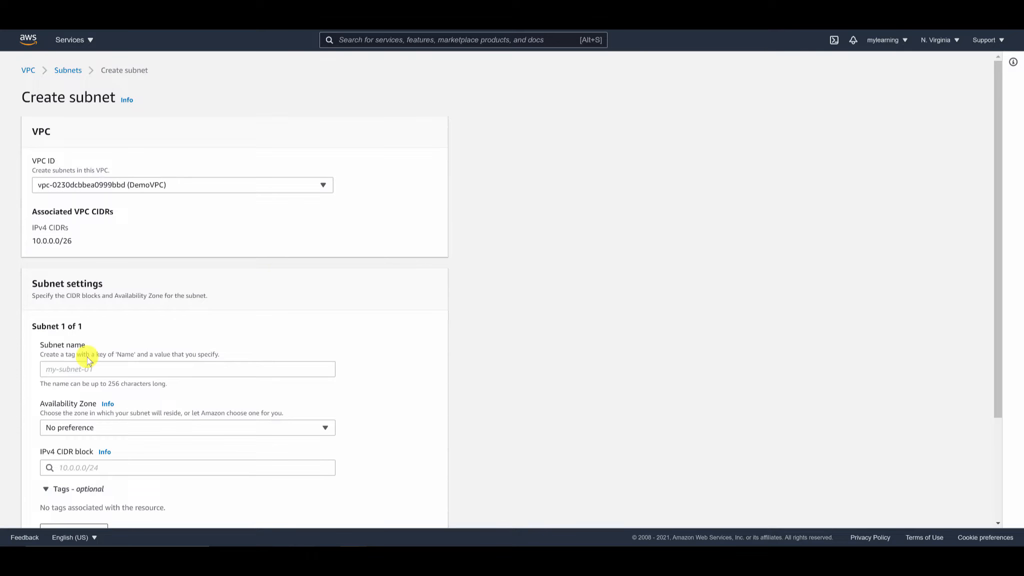
click(83, 369)
text(PublicSubnet)
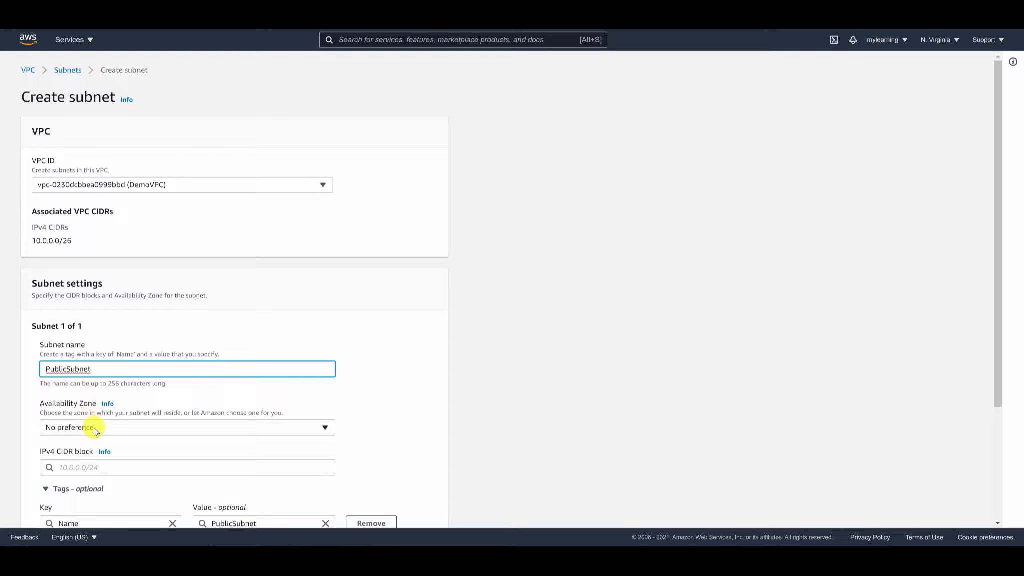
Step: Assign PublicSubnet to availability zone us-east-1c with IPv4 CIDR block 10.0.0.0/28 and create it
click(92, 426)
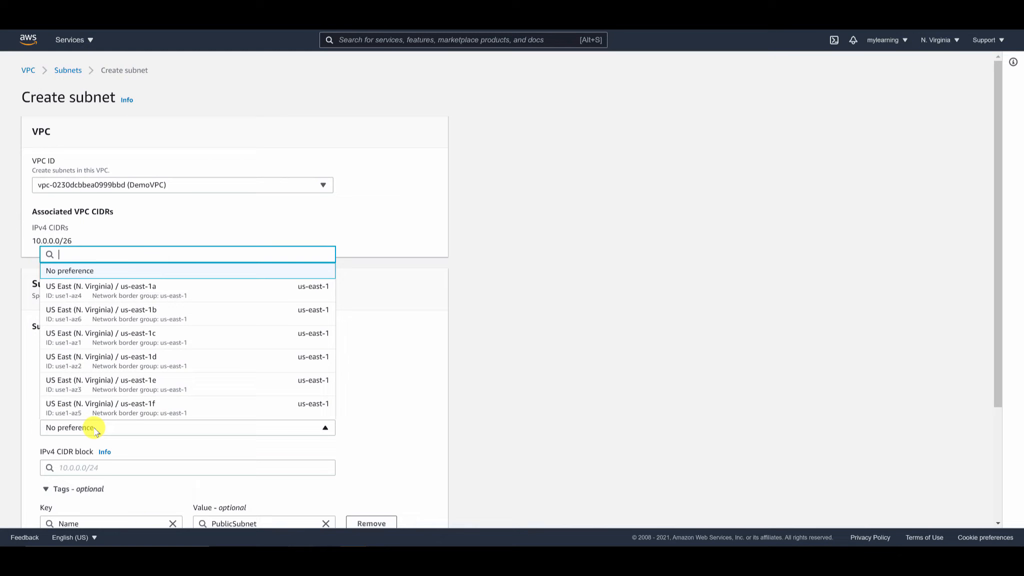
click(149, 341)
scroll(251, 365, down, 2)
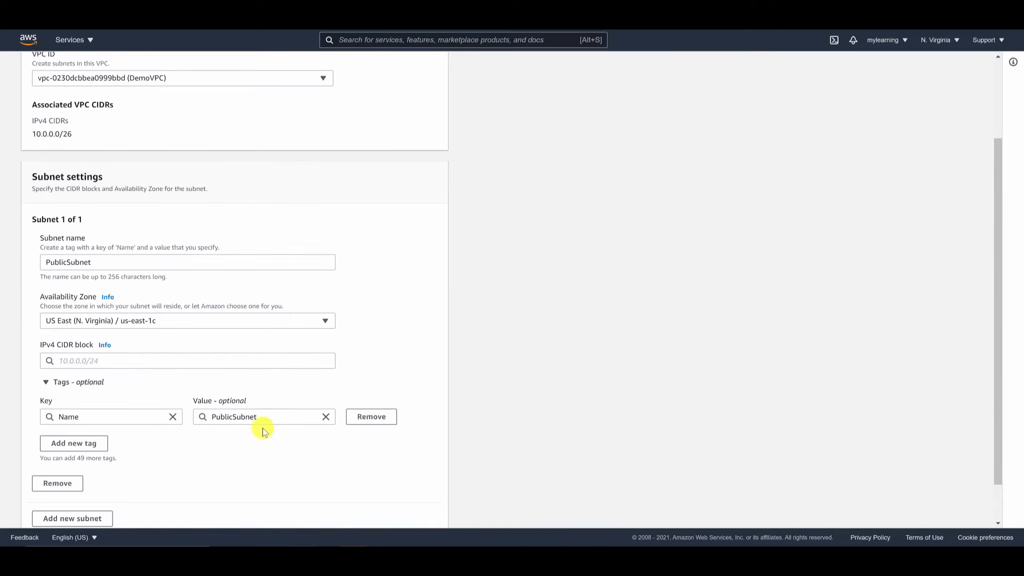
click(219, 362)
text(10.0.0.0/28)
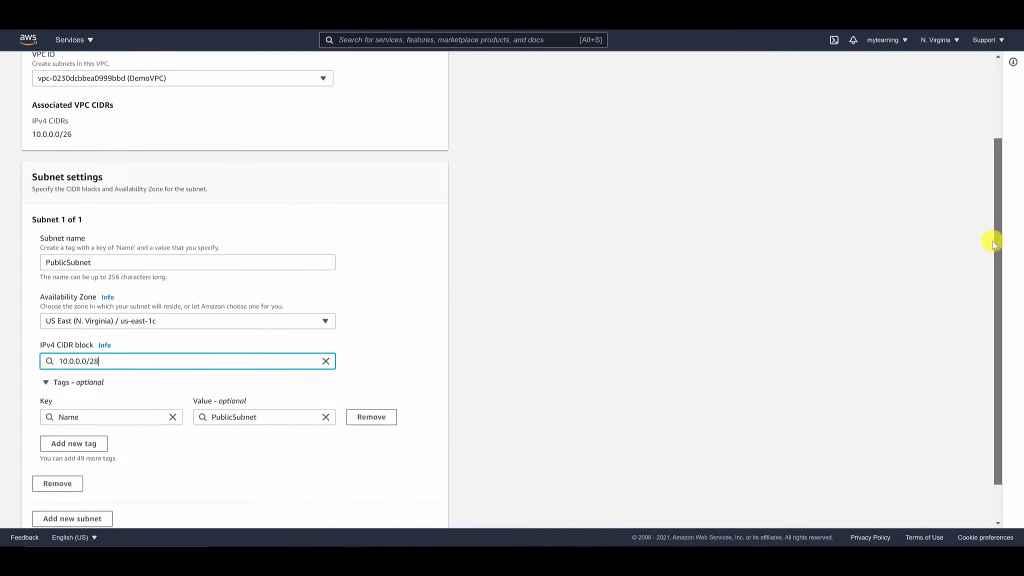
scroll(990, 260, down, 1)
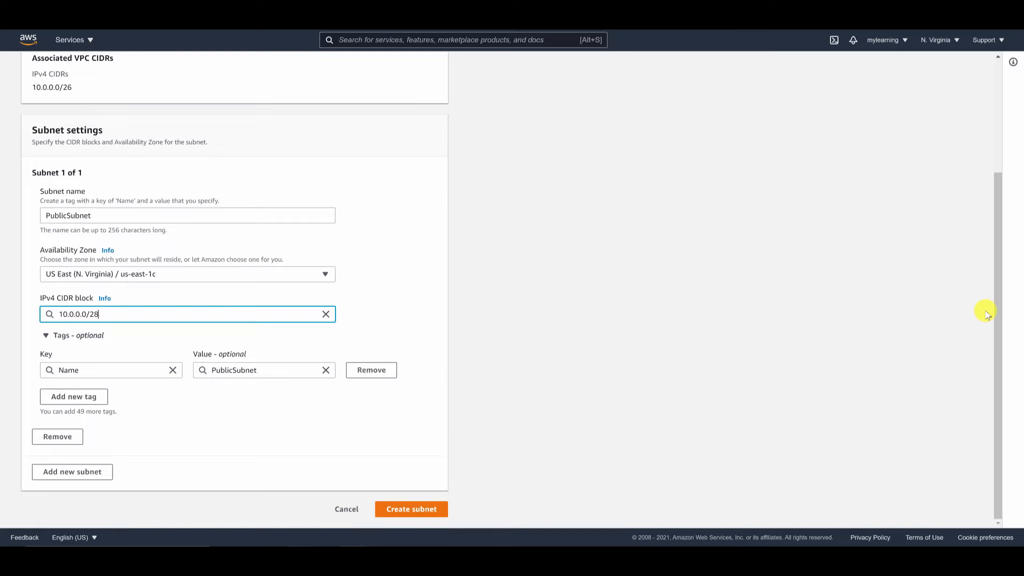
click(423, 511)
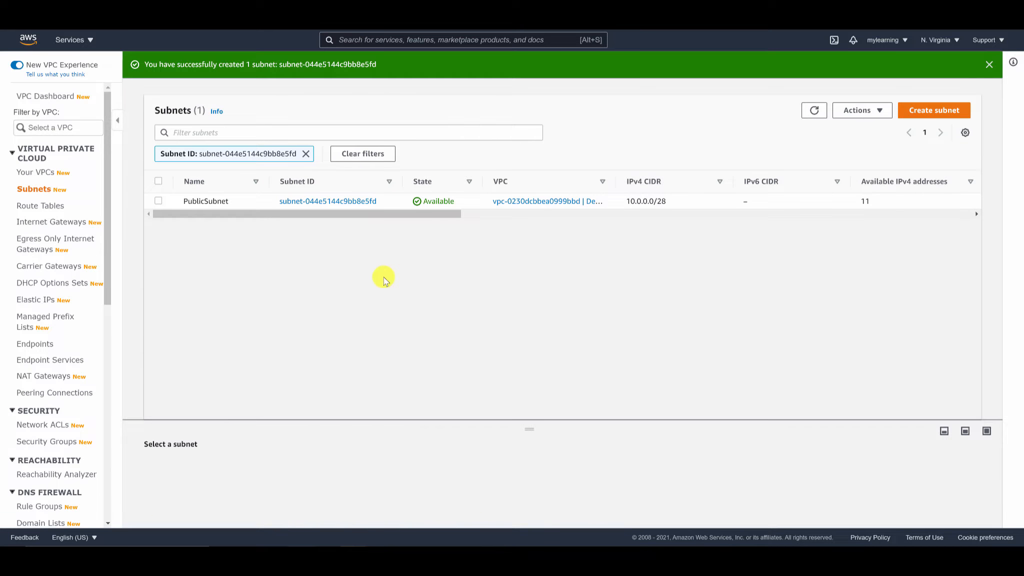
Step: Start a second subnet in DemoVPC and name it PrivateSubnet
click(934, 111)
click(73, 186)
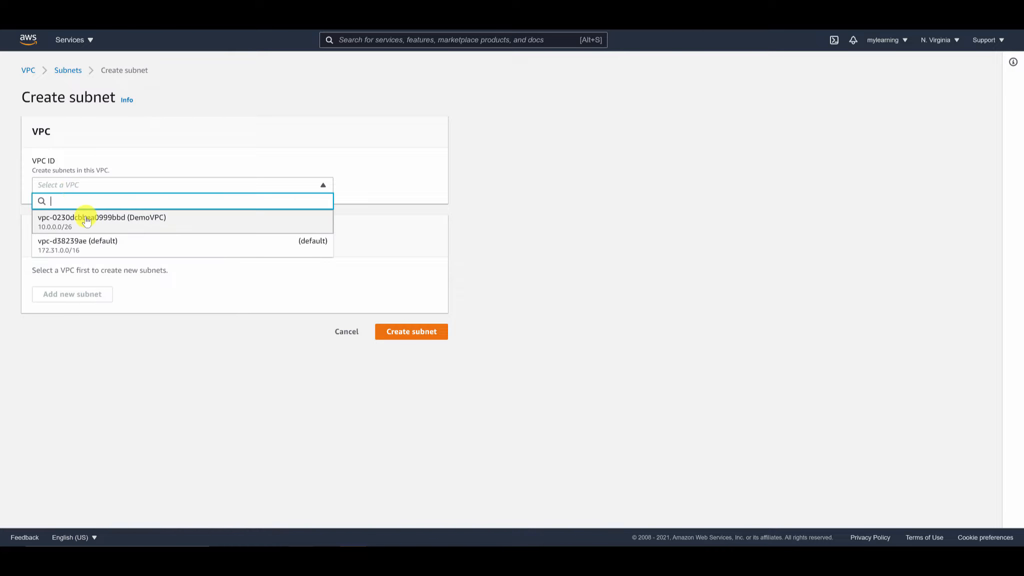
click(85, 218)
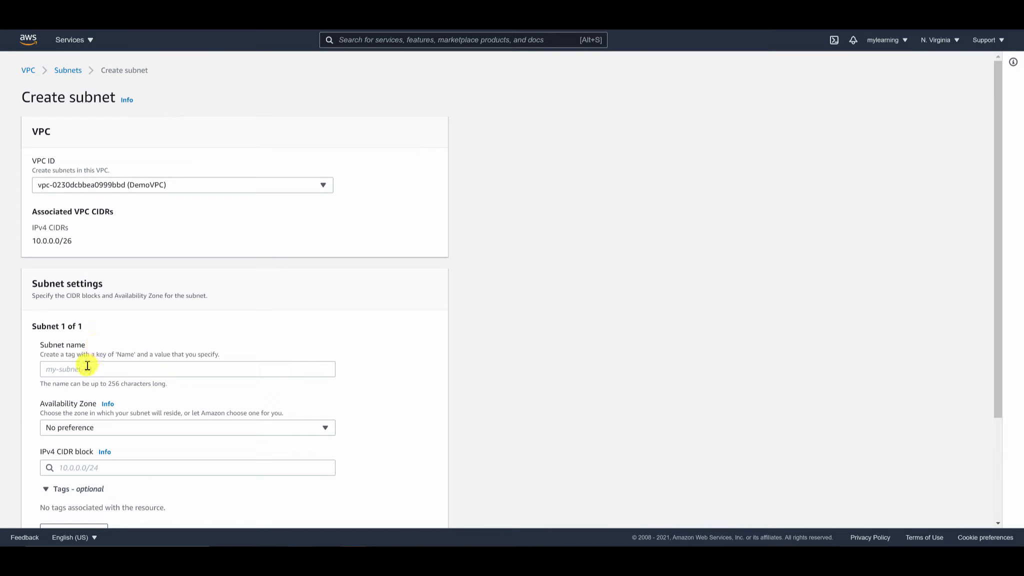
click(88, 367)
text(PrivateSubnet)
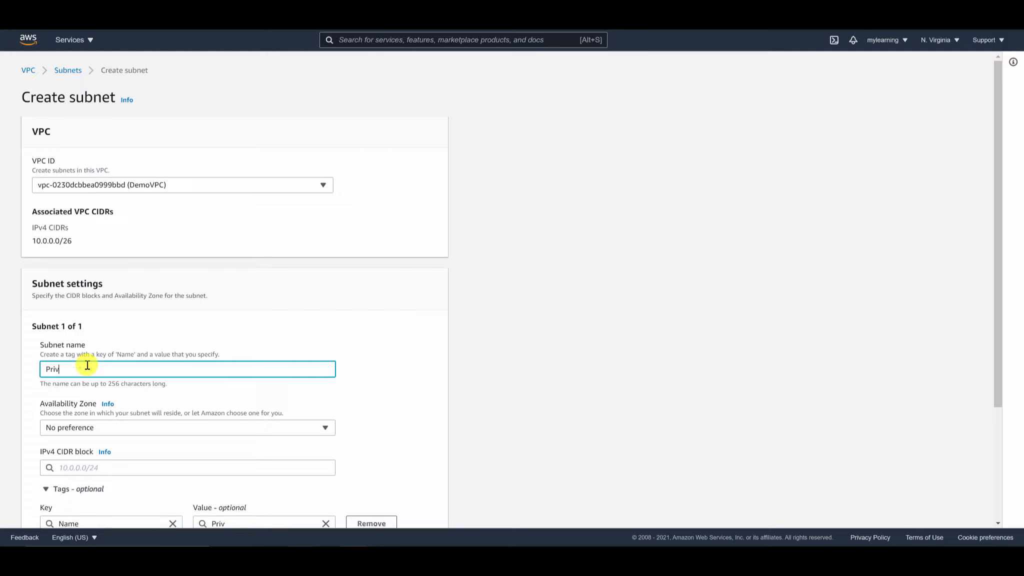
Step: Create PrivateSubnet in availability zone us-east-1c with IPv4 CIDR block 10.0.0.16/28, and show the full subnet list
click(157, 426)
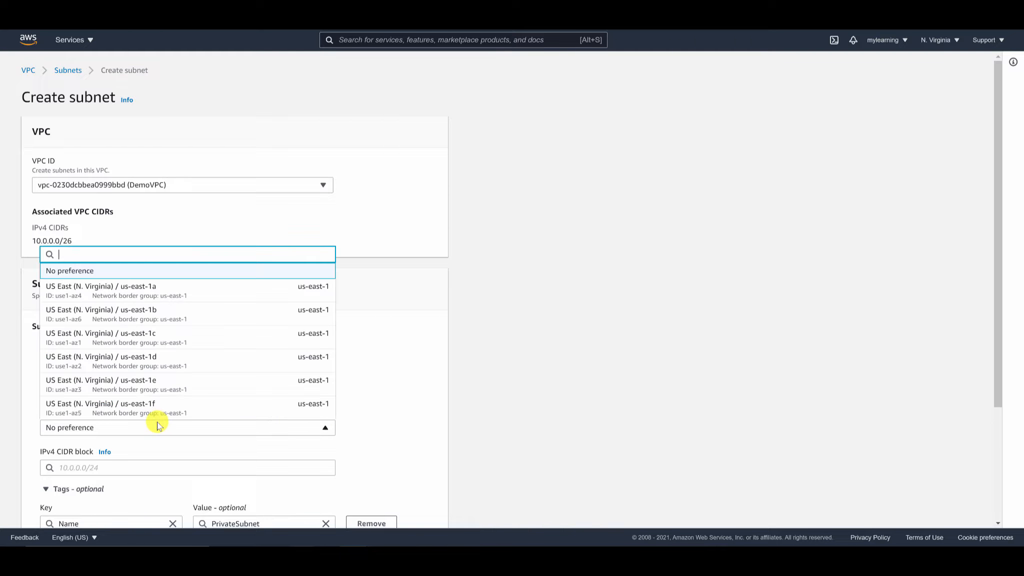
click(160, 335)
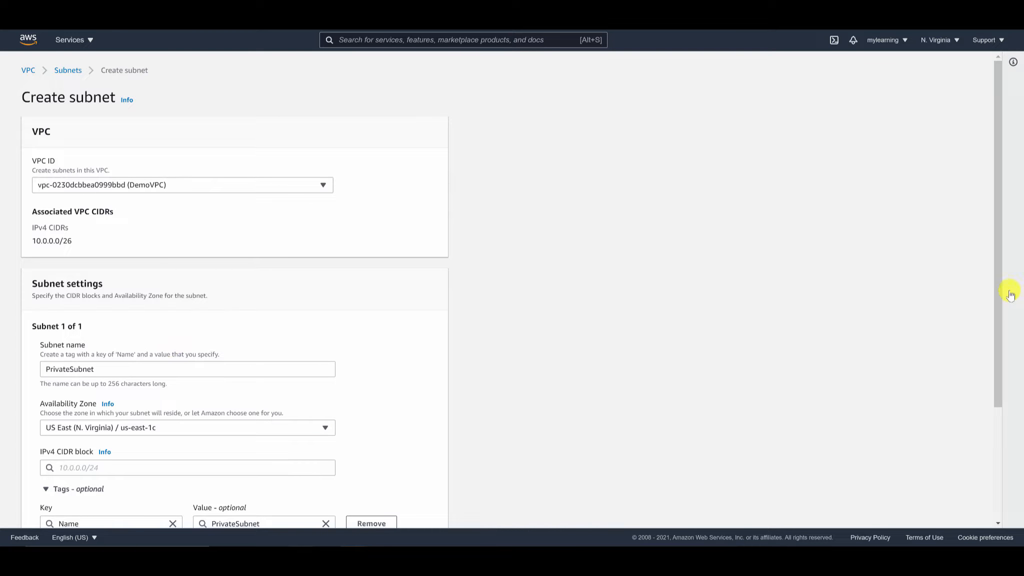
scroll(994, 306, down, 3)
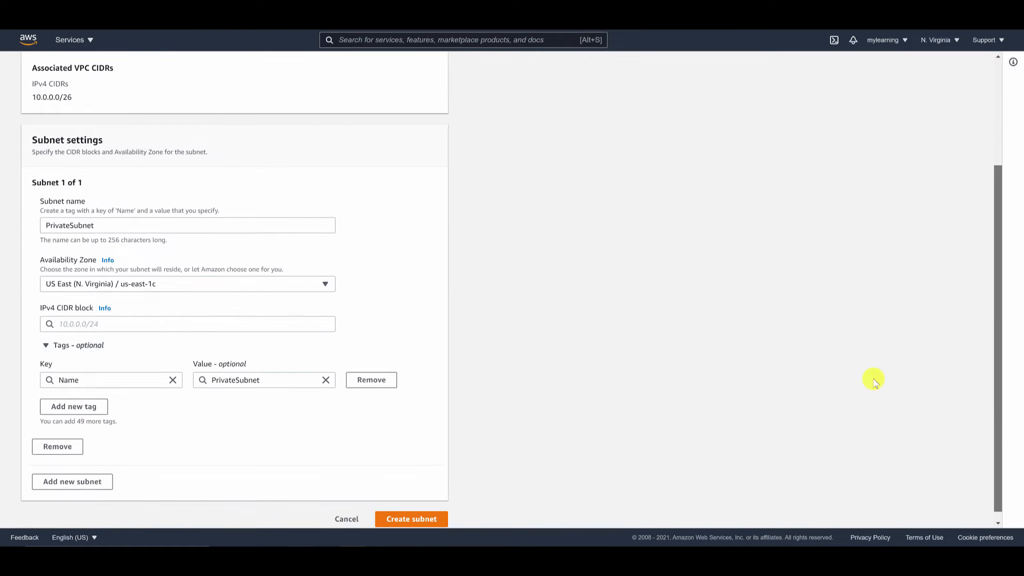
click(219, 324)
text(10.0.0.16/28)
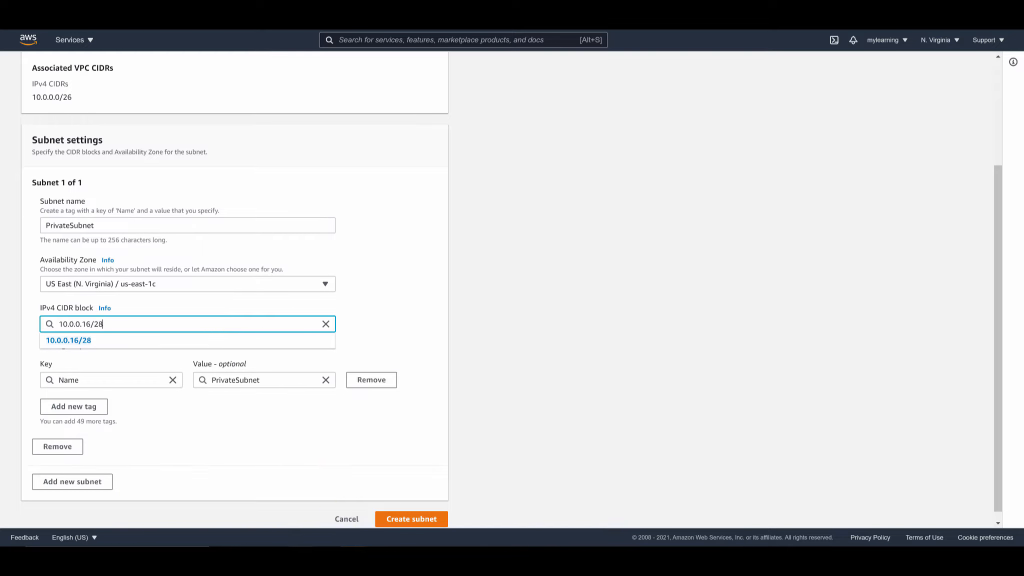
click(422, 519)
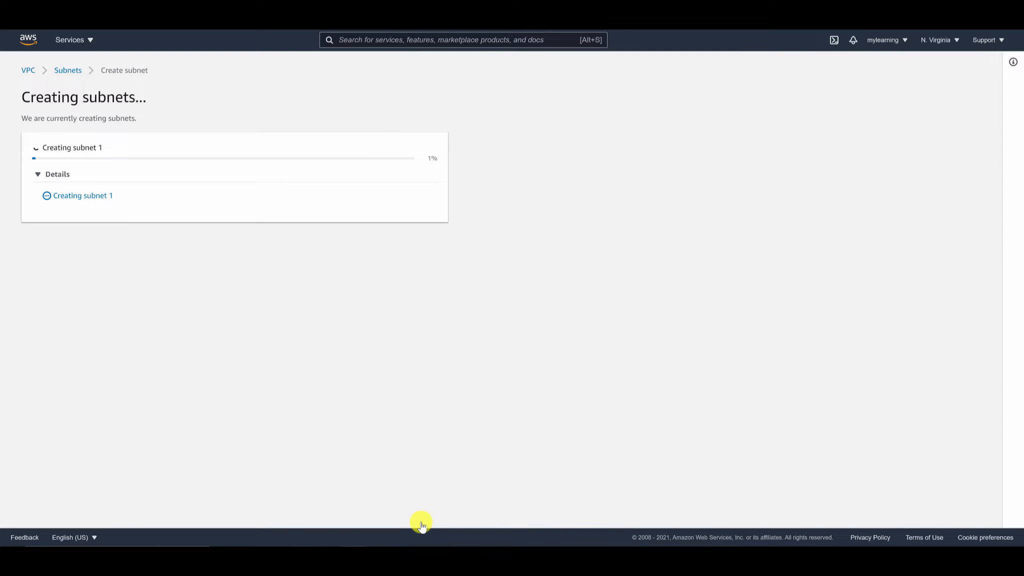
click(18, 189)
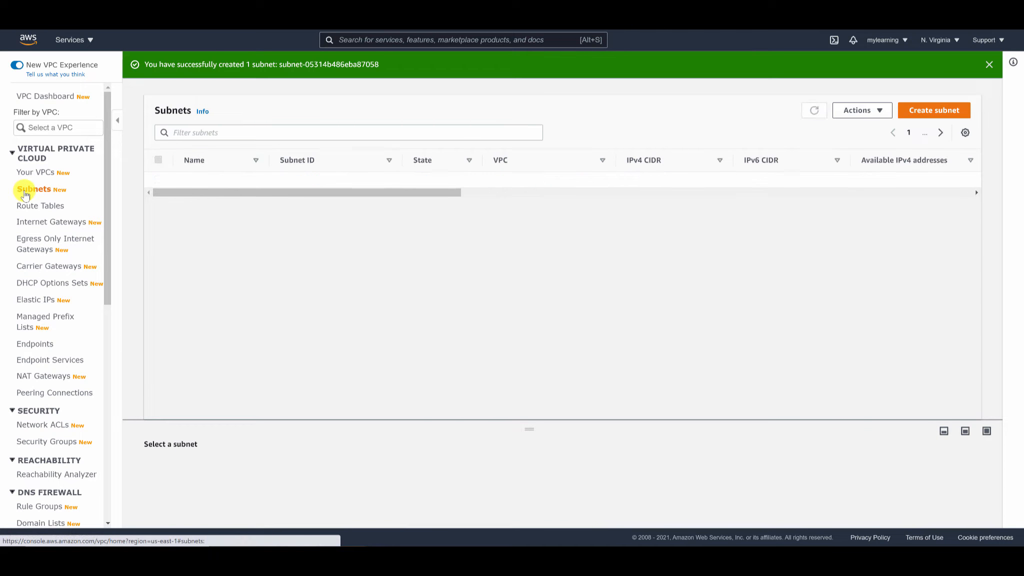
mouse_move(219, 259)
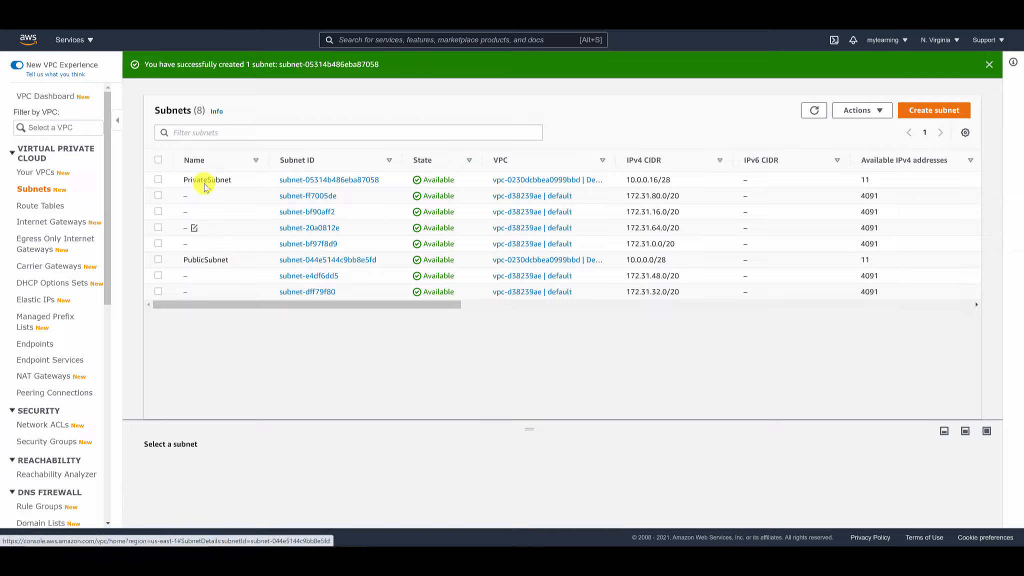
mouse_move(227, 189)
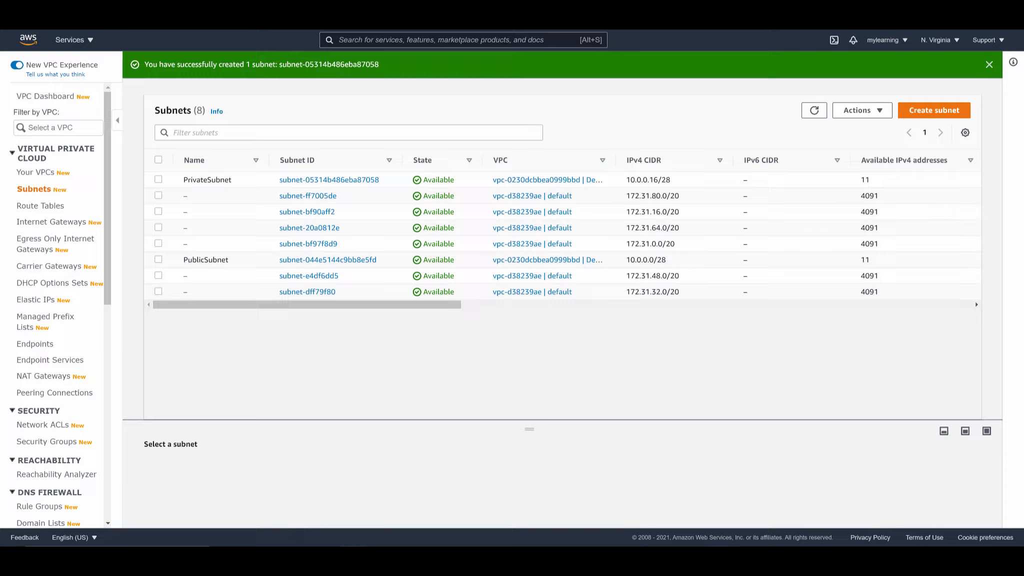
Step: Name the unnamed main route table of DemoVPC "Public Route"
click(44, 206)
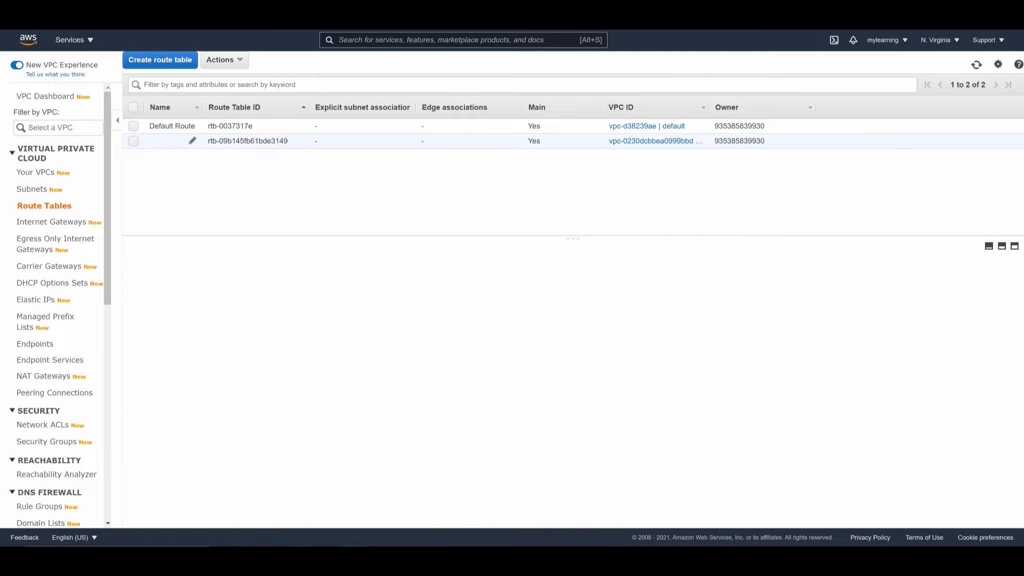
click(192, 140)
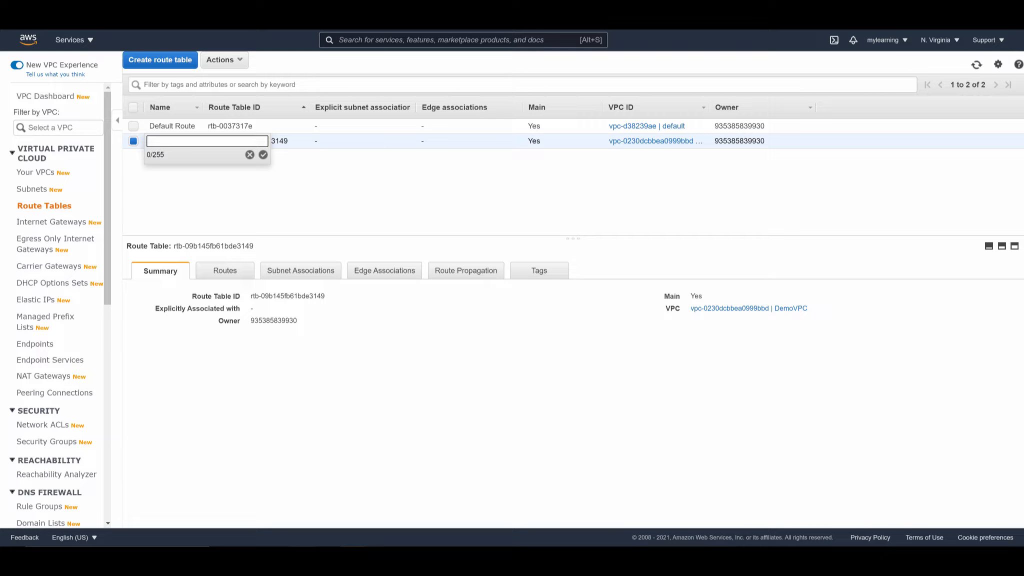
text(Public Route)
click(263, 154)
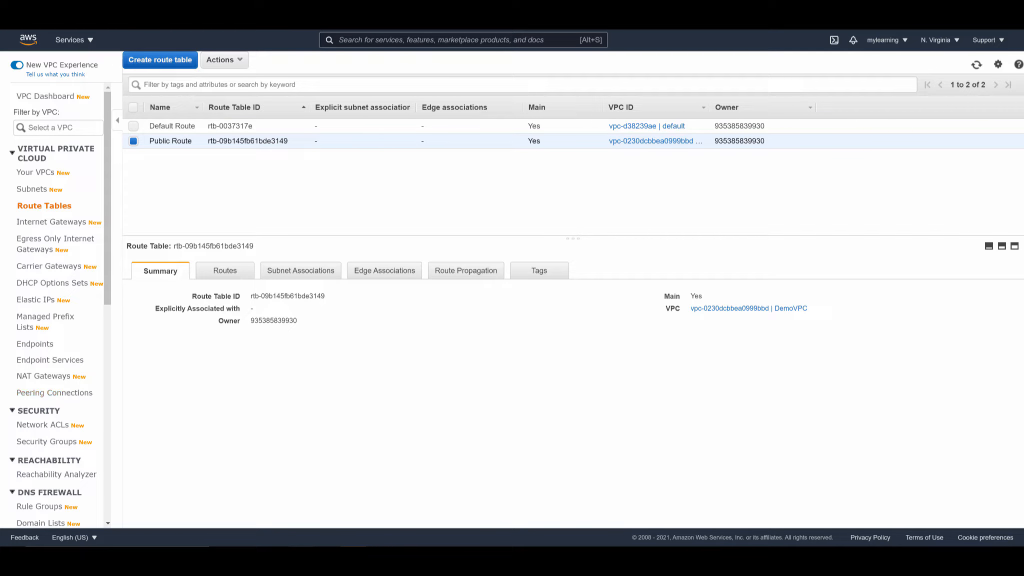
Step: Create a route table named "Private route" in DemoVPC
click(160, 59)
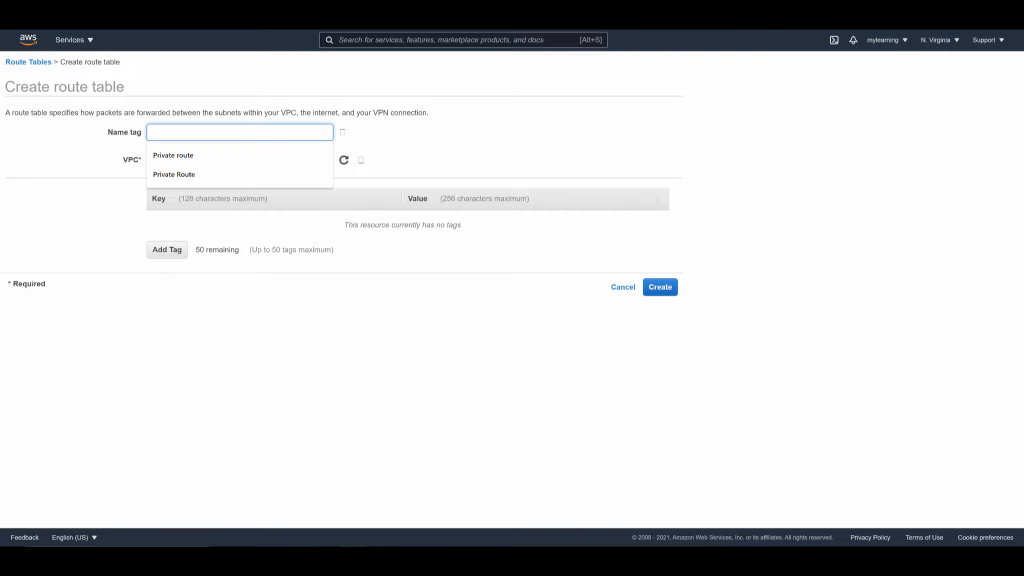
key(Down)
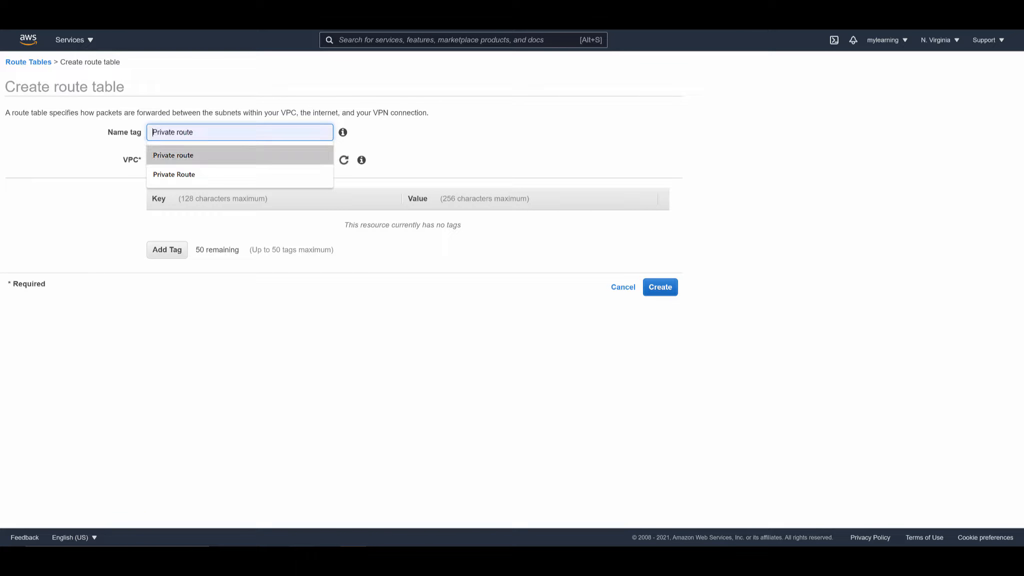
key(Return)
click(240, 160)
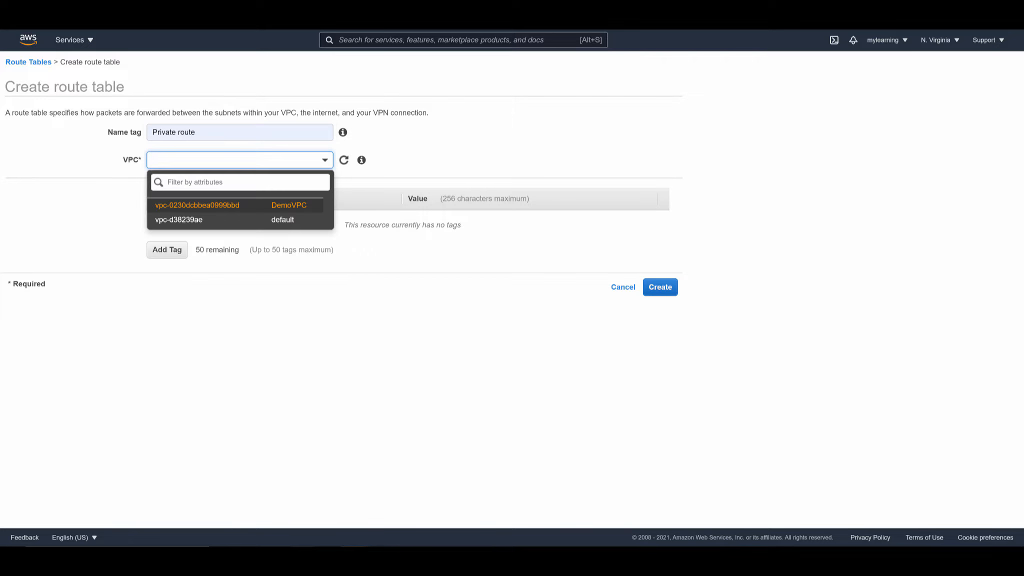
key(Return)
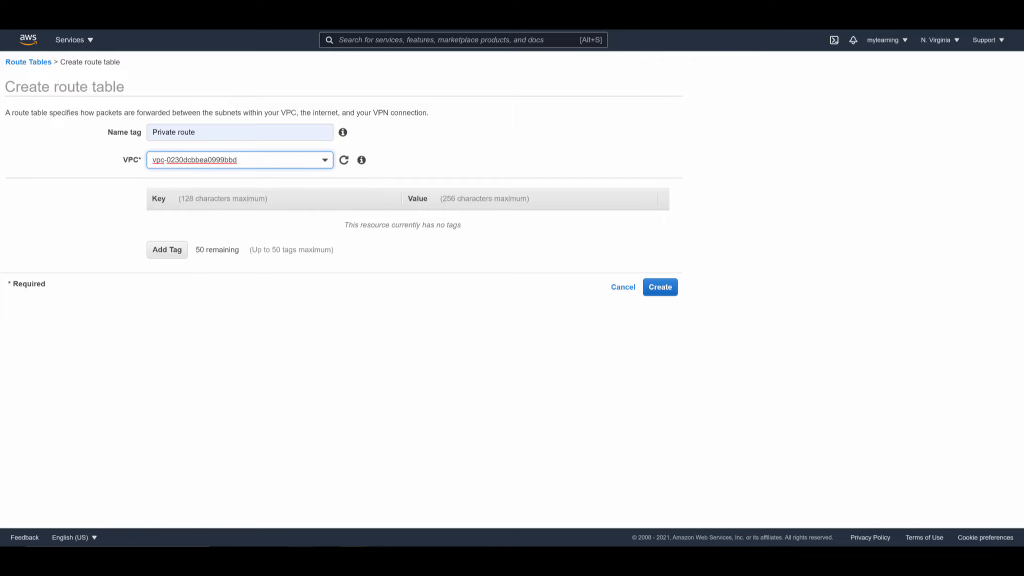
click(660, 287)
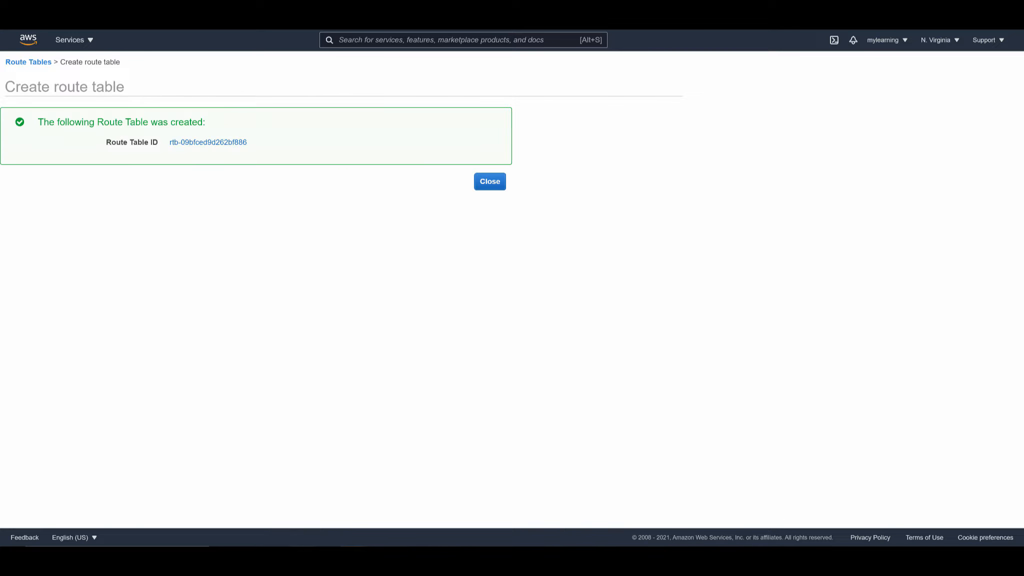
Step: Associate PublicSubnet (10.0.0.0/28) with the Public Route route table
click(490, 181)
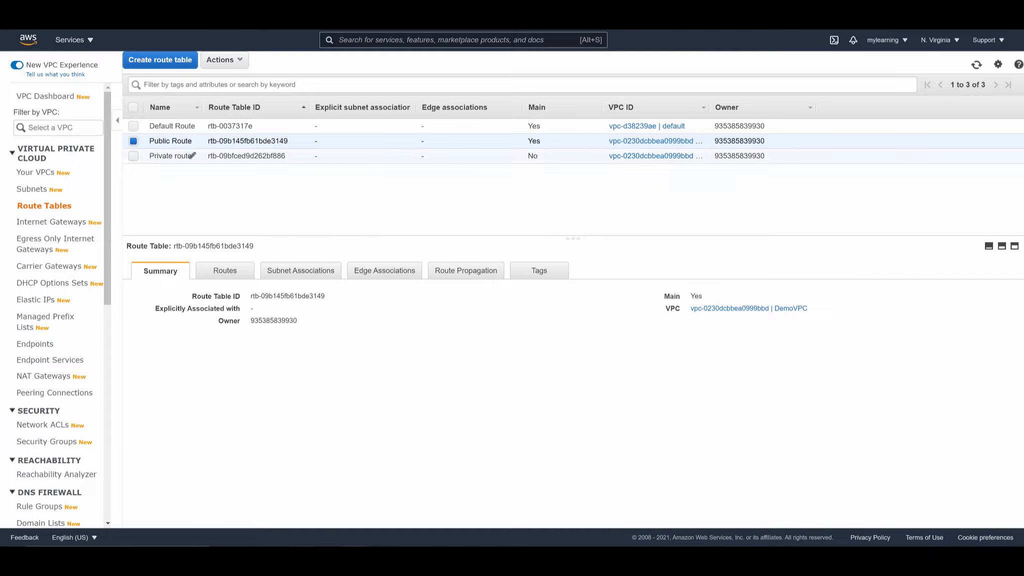
click(300, 270)
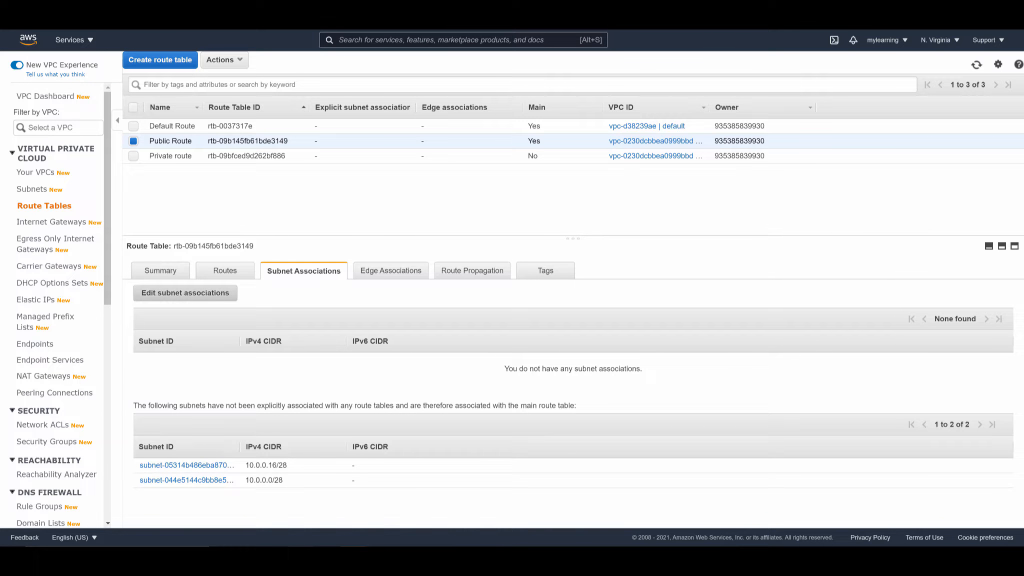
click(185, 292)
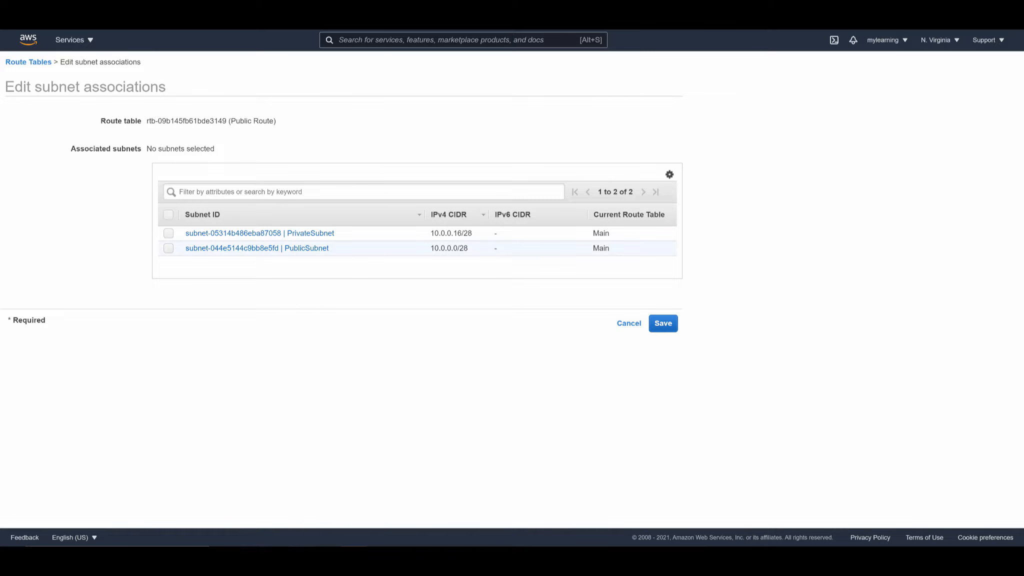
click(169, 249)
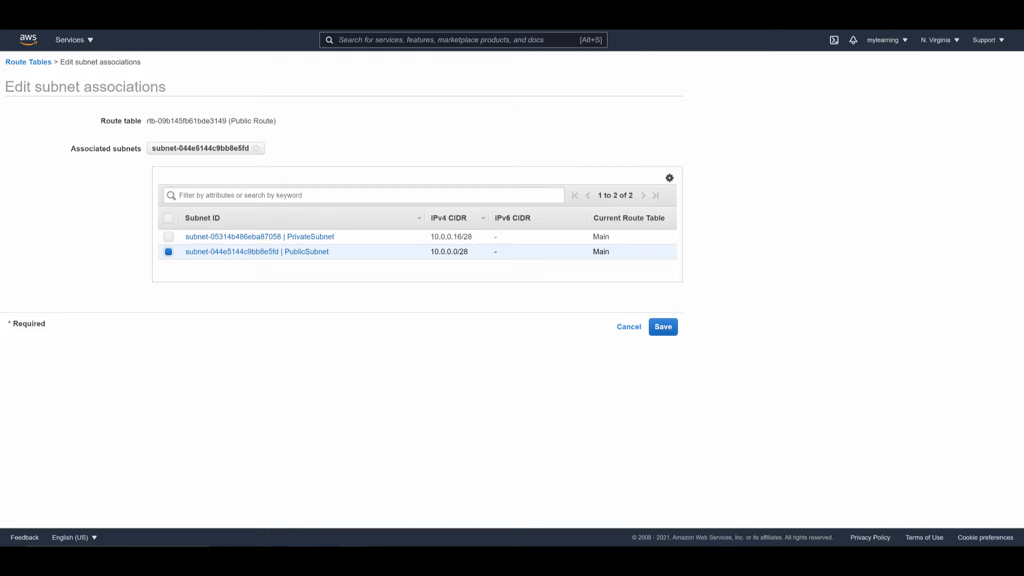
click(663, 327)
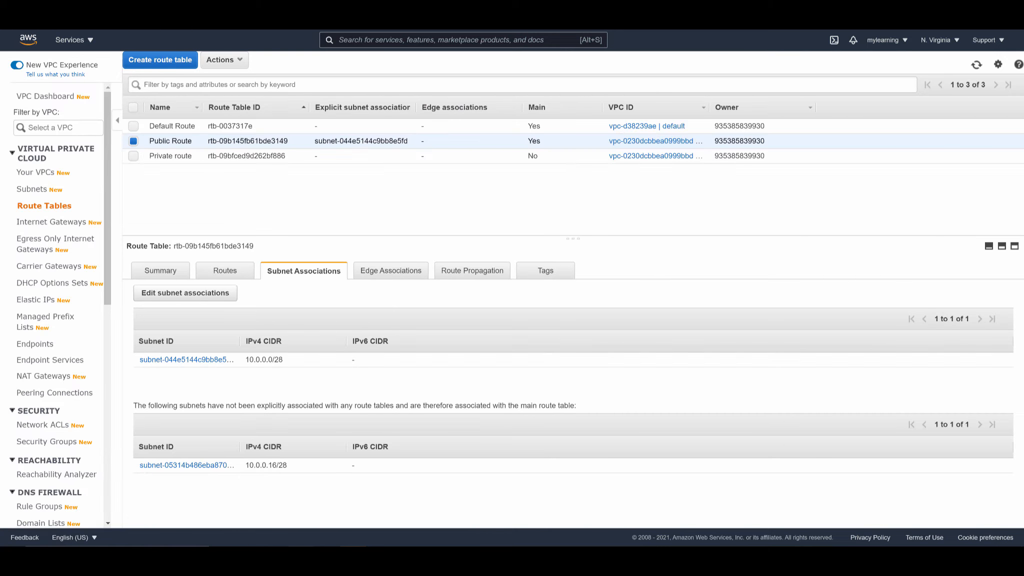
Step: Associate PrivateSubnet (10.0.0.16/28) with the Private route route table
click(134, 156)
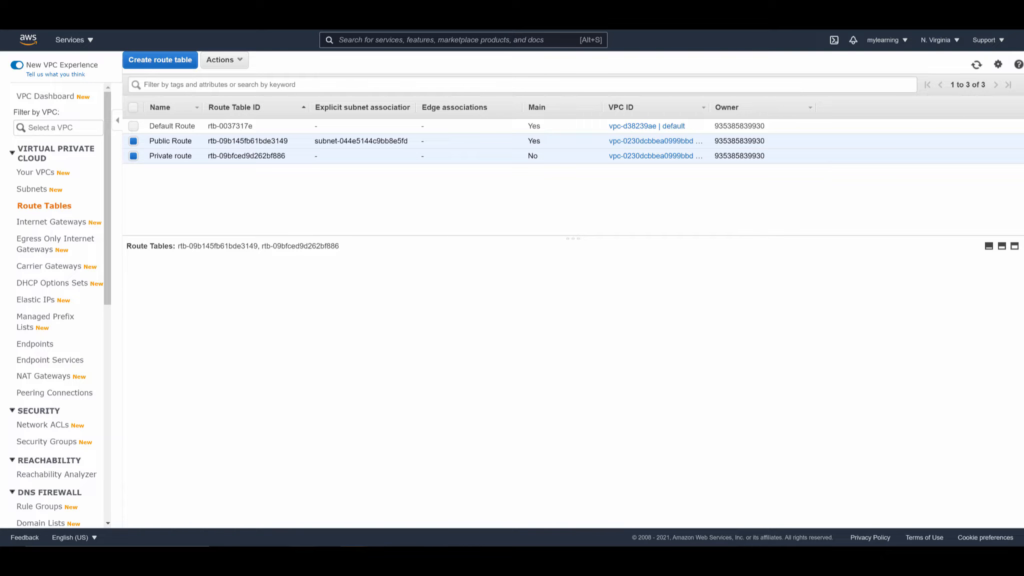
click(134, 141)
click(185, 293)
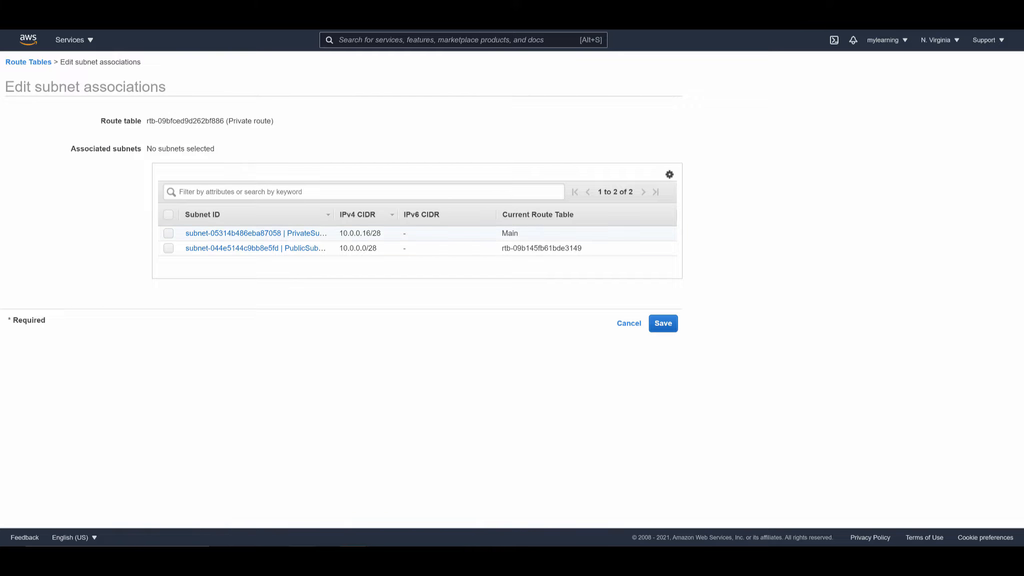
click(168, 234)
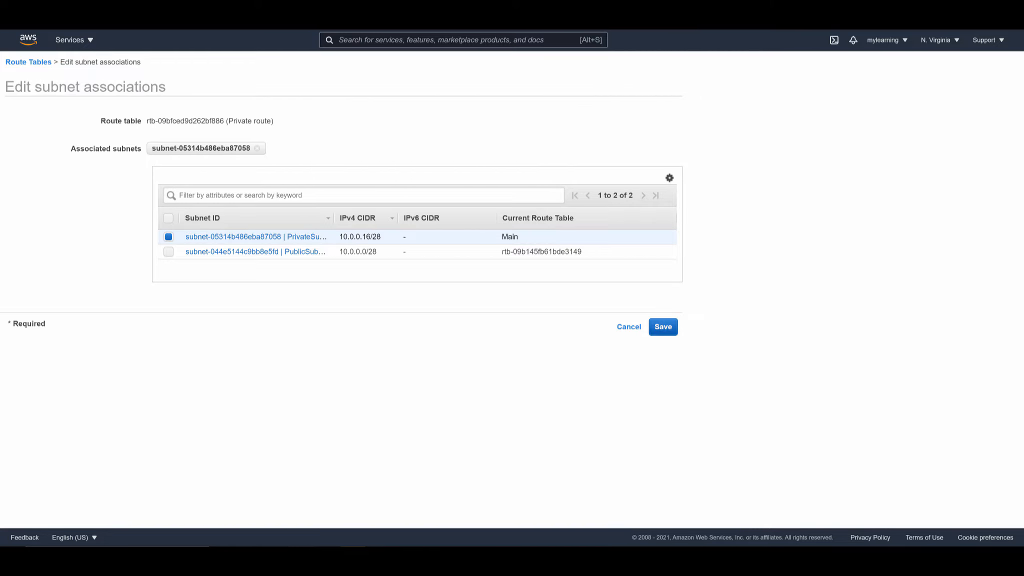
click(663, 327)
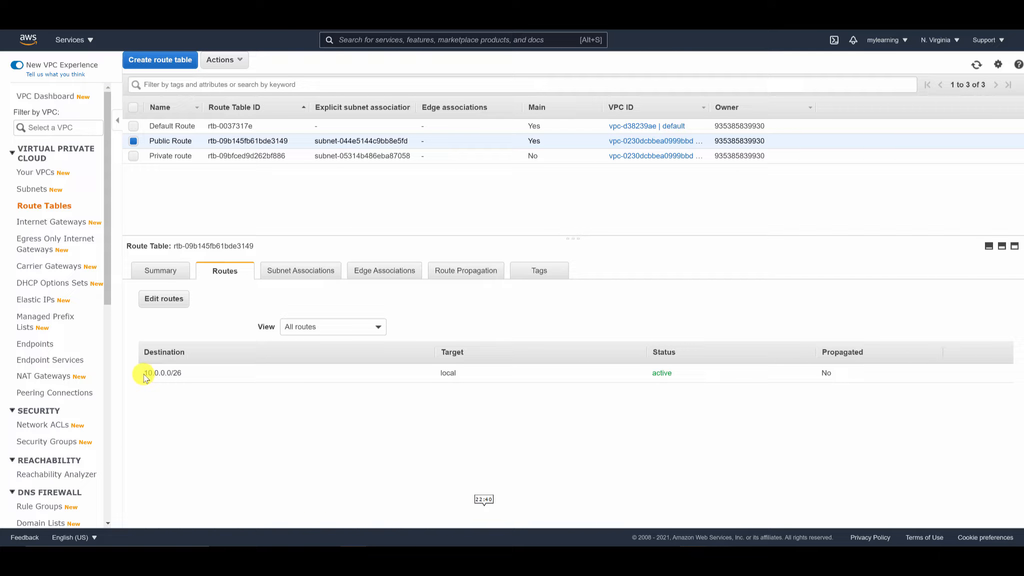
drag(144, 381, 185, 386)
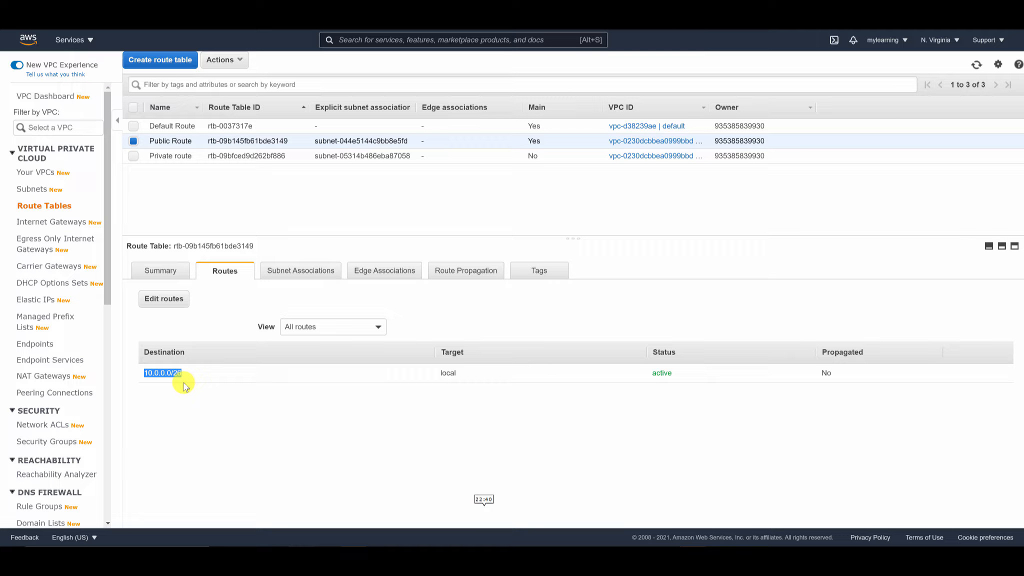
drag(184, 382, 199, 380)
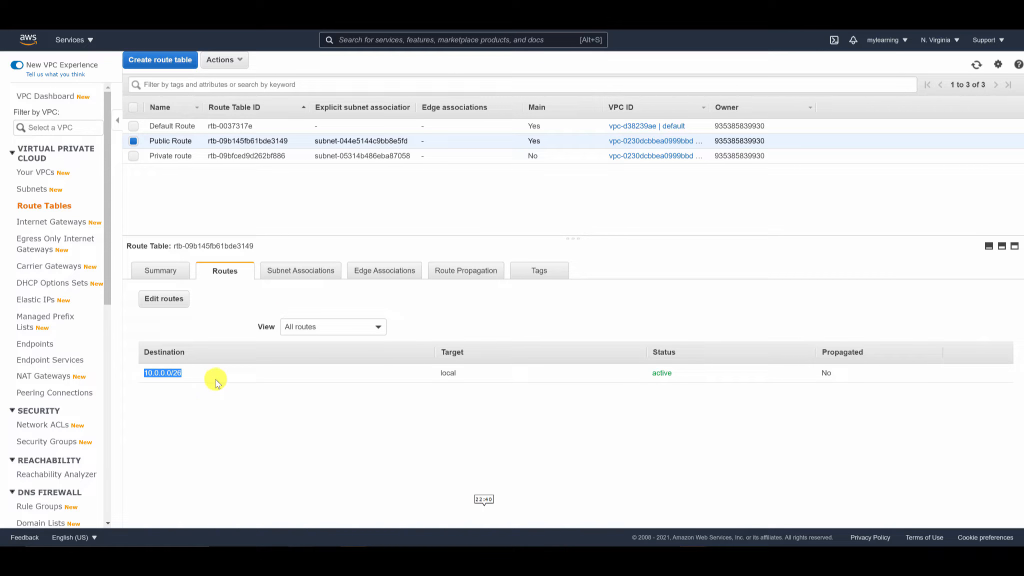
Step: Create an internet gateway with the name tag demoIGW
click(75, 223)
click(77, 229)
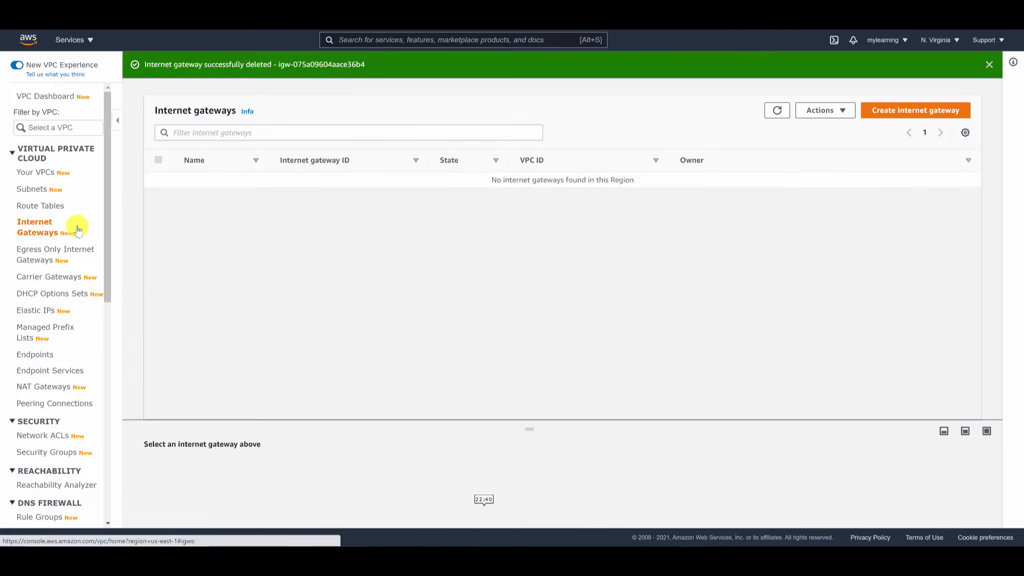
click(918, 115)
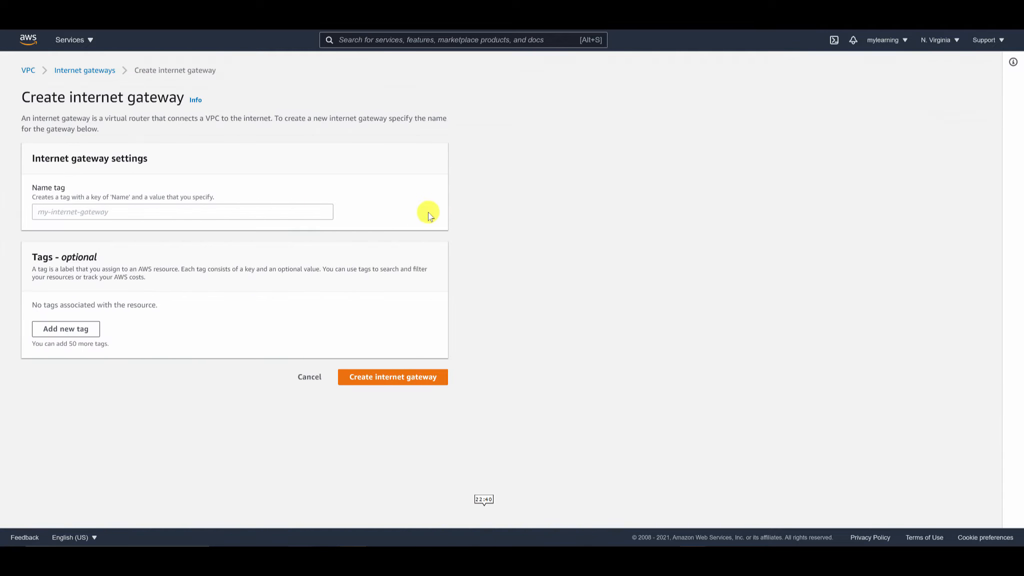
click(320, 212)
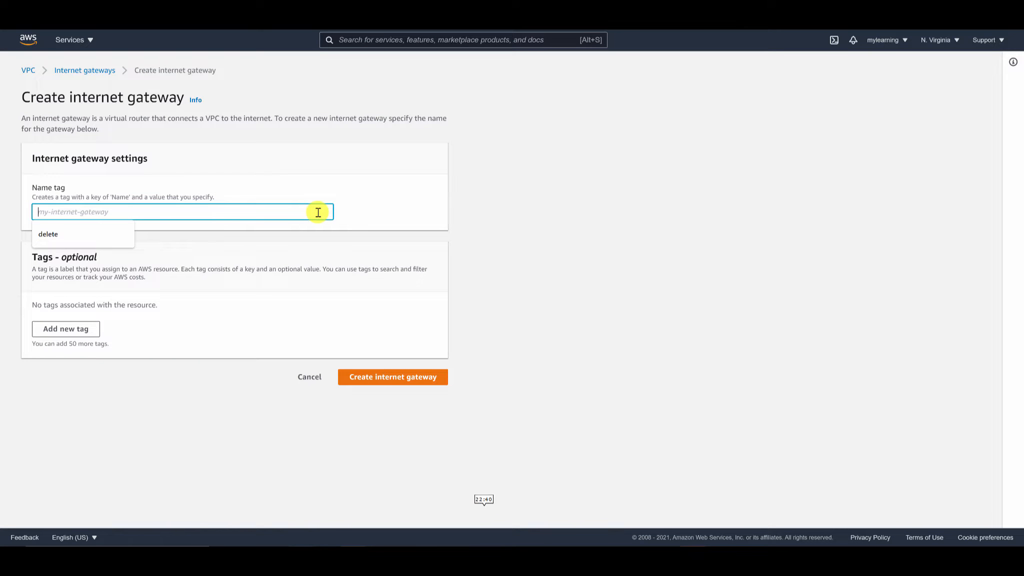
text(demoIGW)
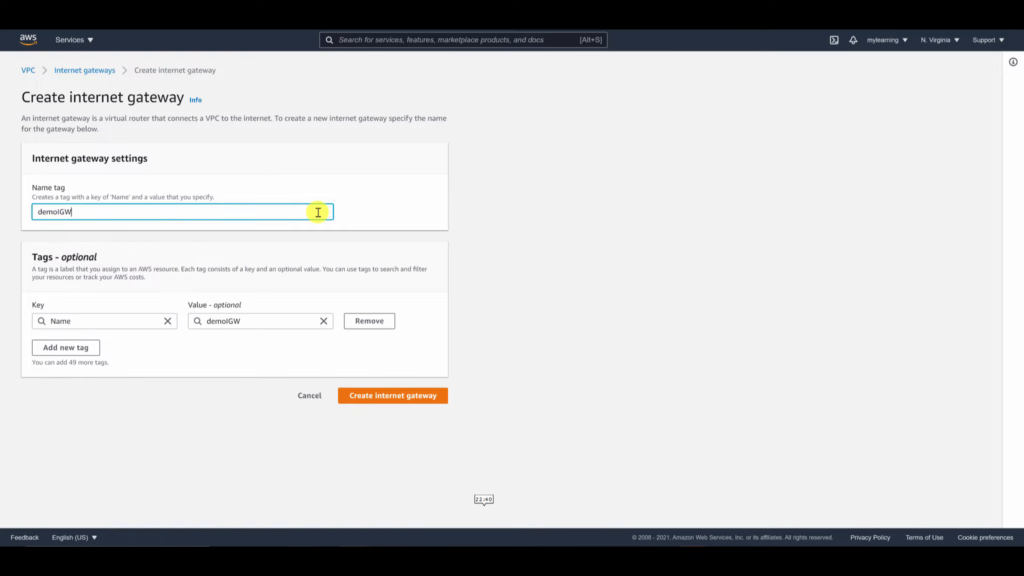
click(399, 396)
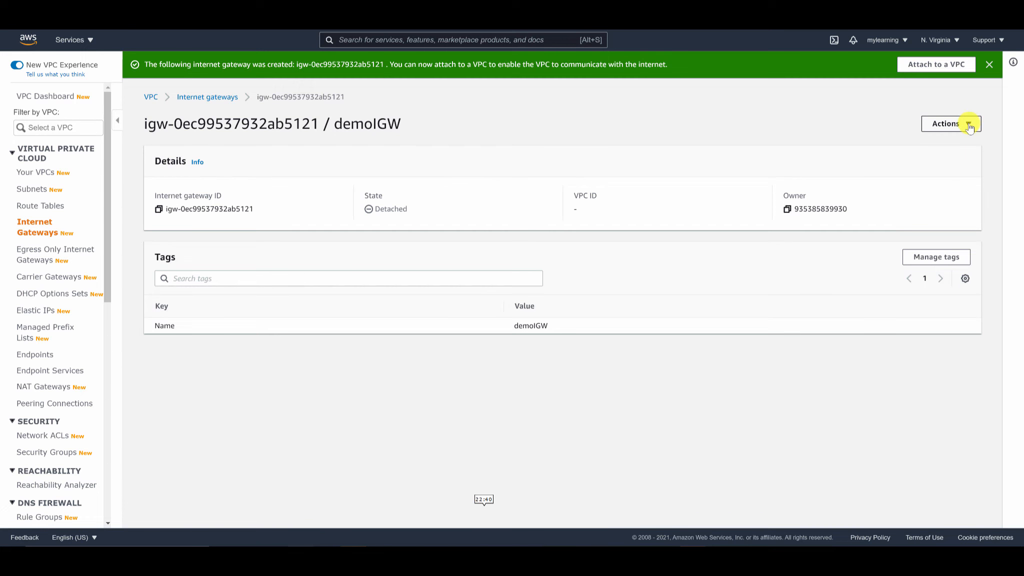
Step: Attach the demoIGW internet gateway to DemoVPC
click(967, 125)
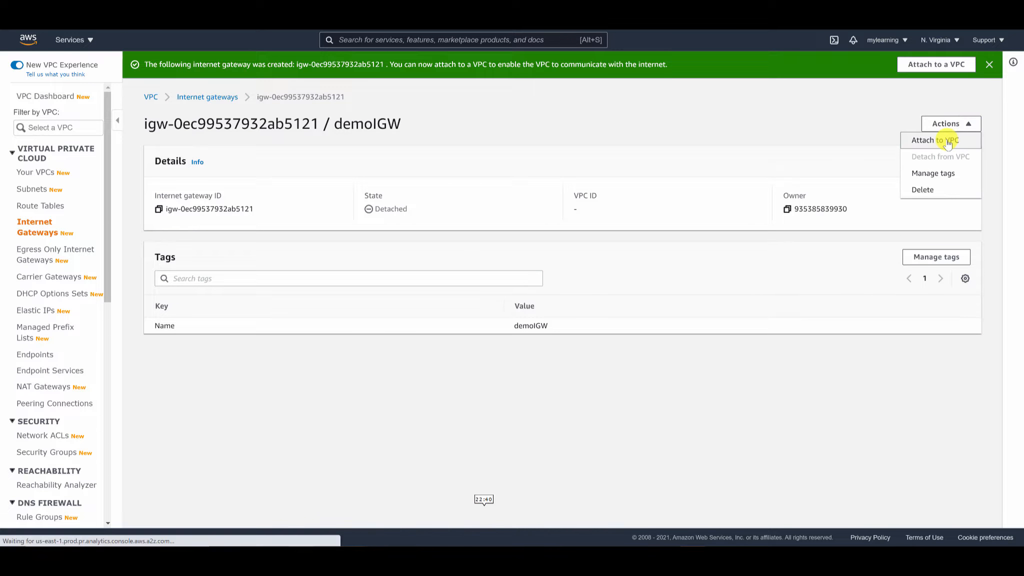
click(949, 143)
click(323, 195)
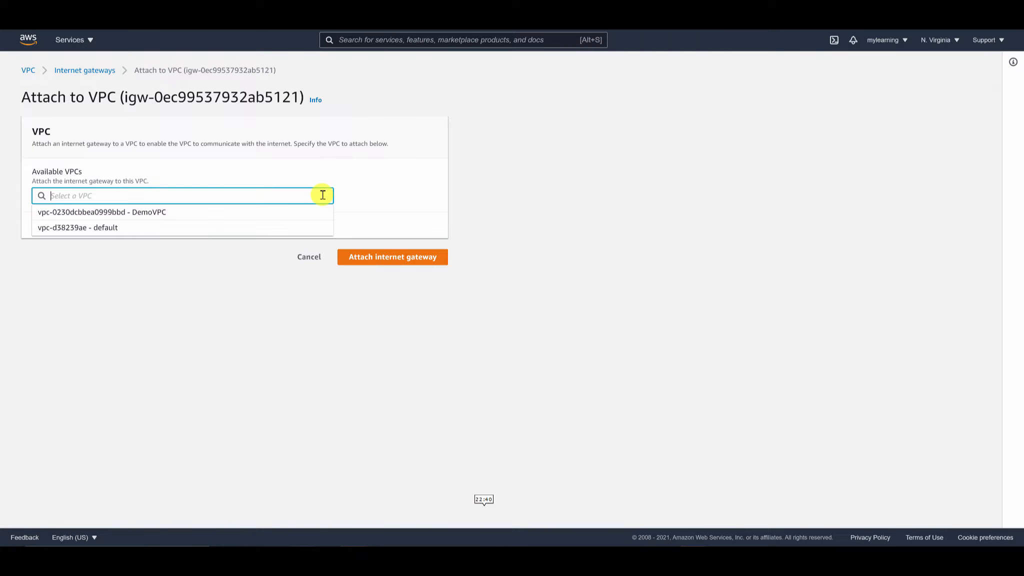
click(270, 214)
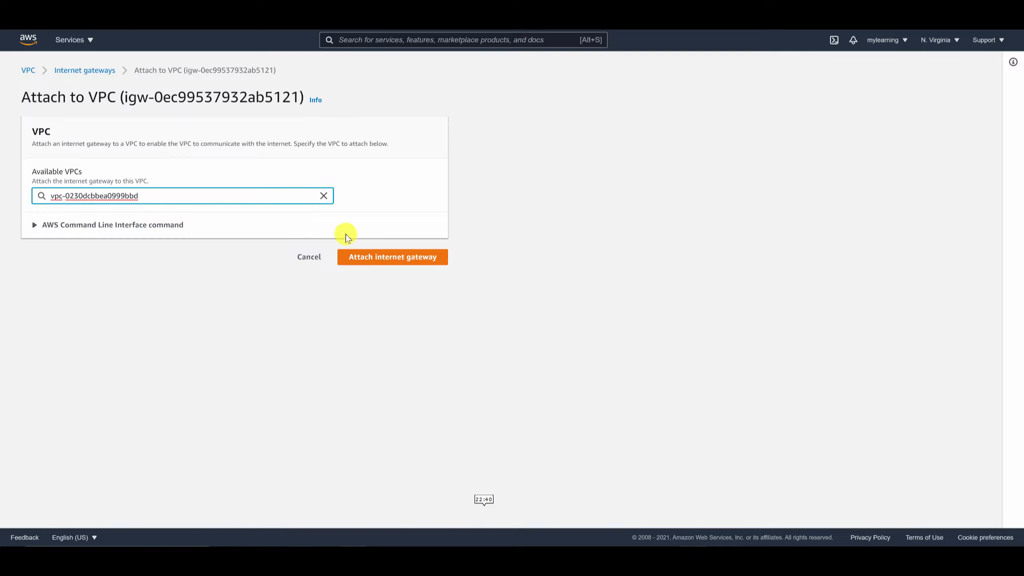
click(381, 258)
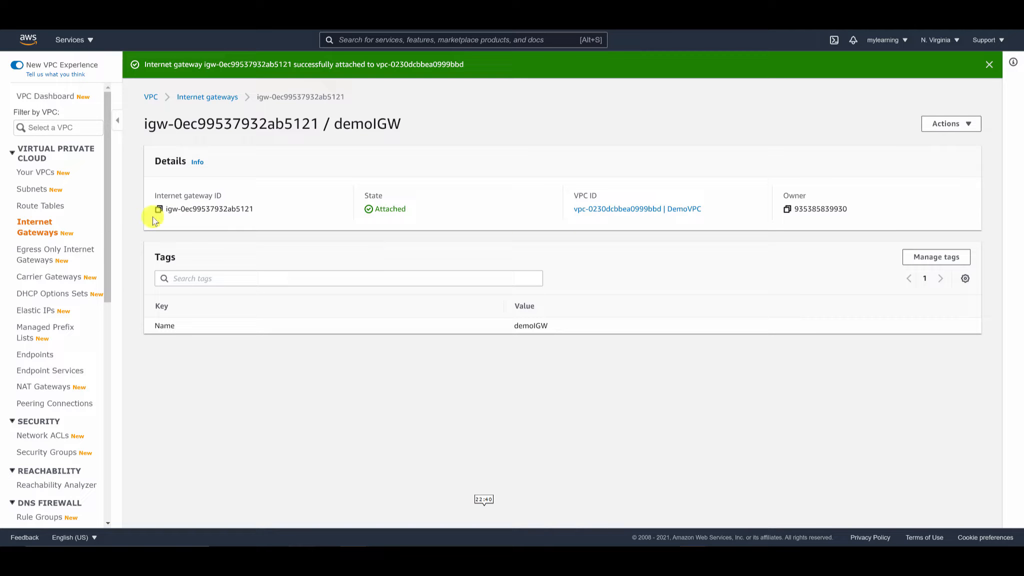
Step: Add a route with destination 0.0.0.0/0 targeting the demoIGW internet gateway to the Public Route table and save it
click(51, 207)
click(133, 141)
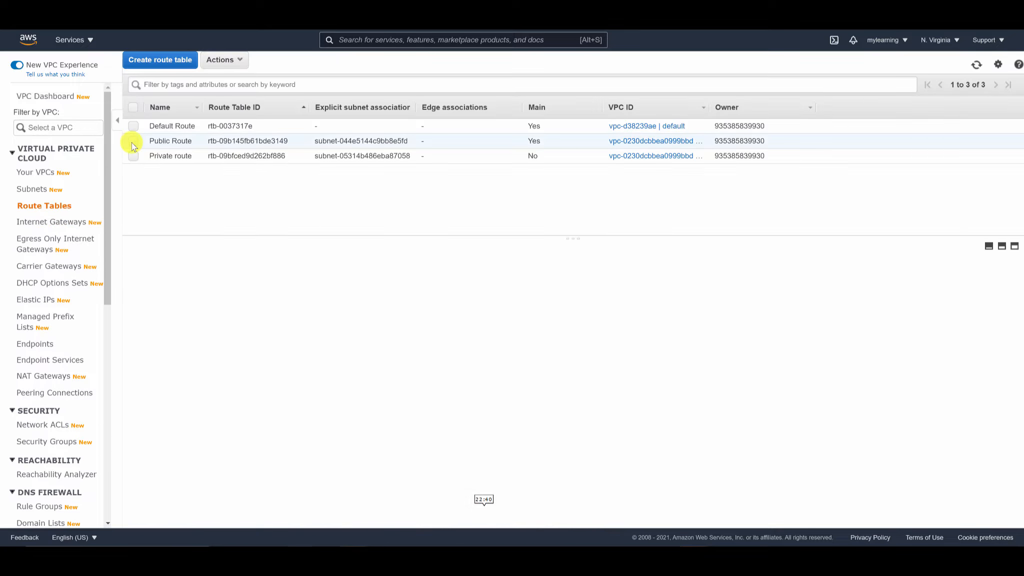
click(164, 298)
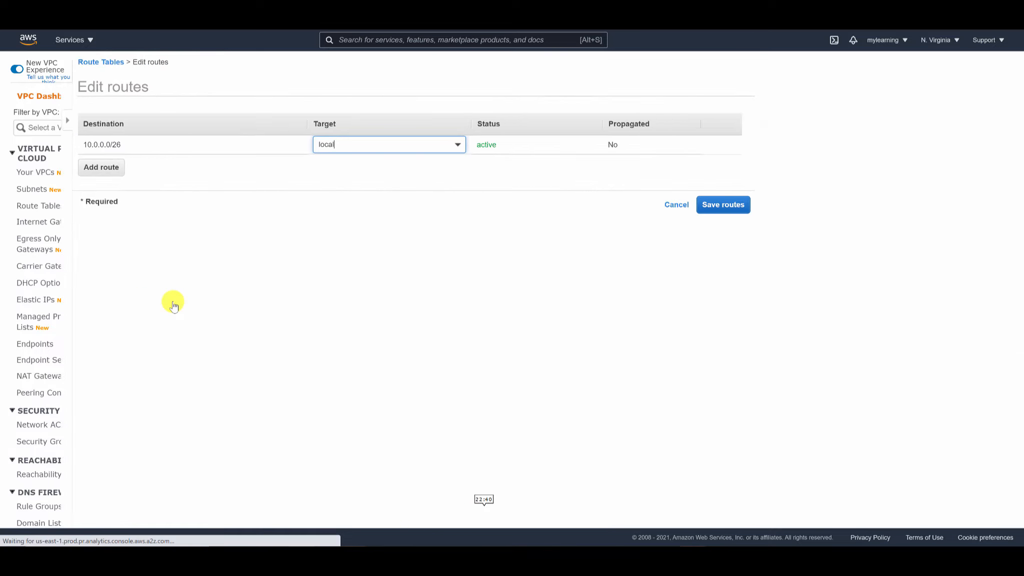
click(46, 176)
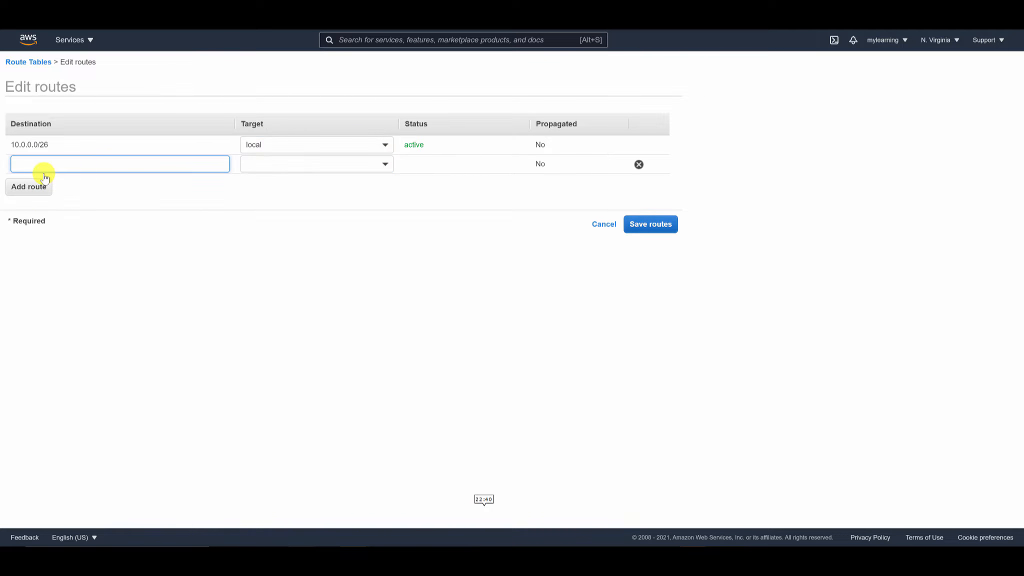
text(0.0.0.0/0)
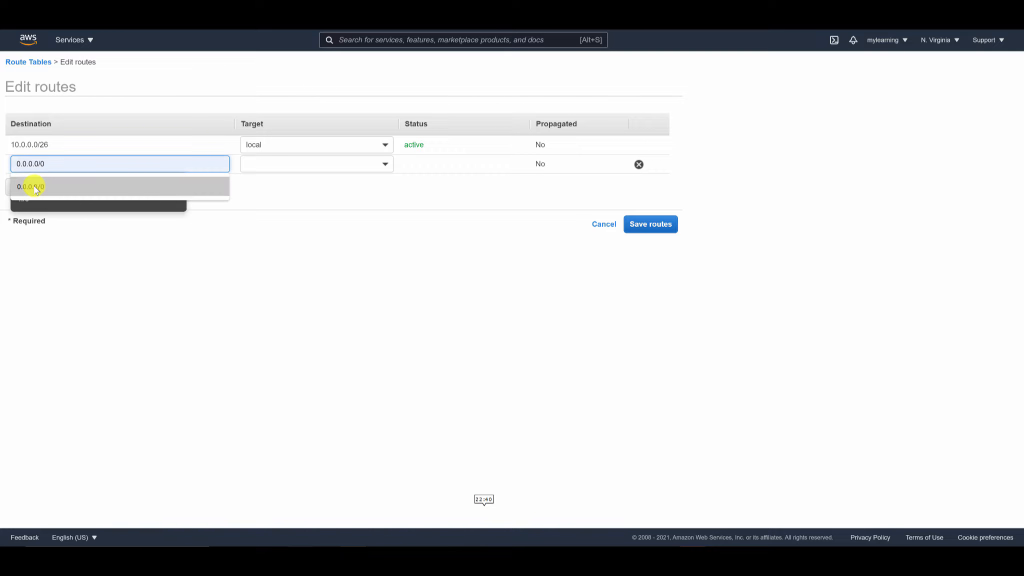
click(33, 184)
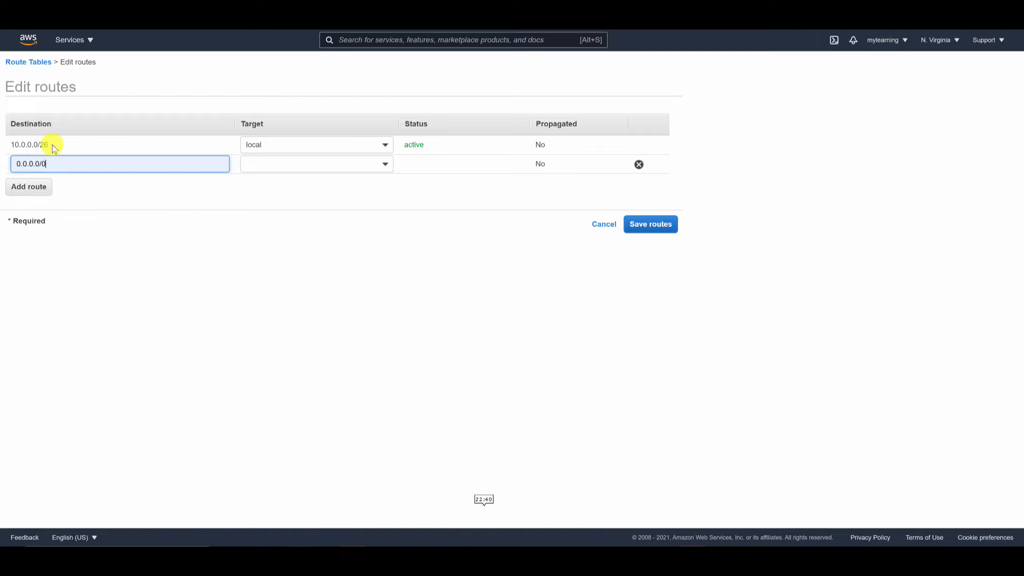
click(389, 172)
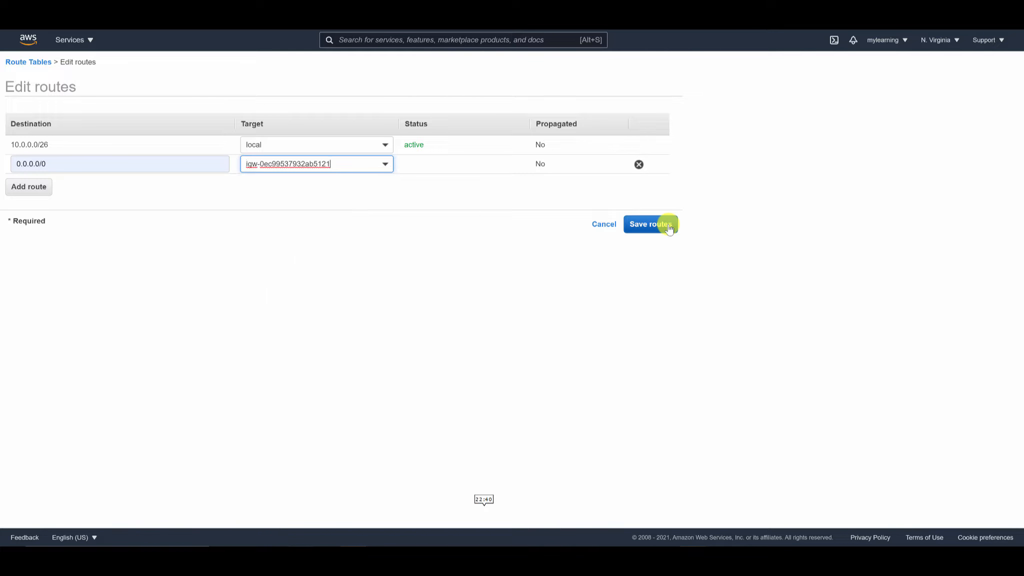
click(669, 228)
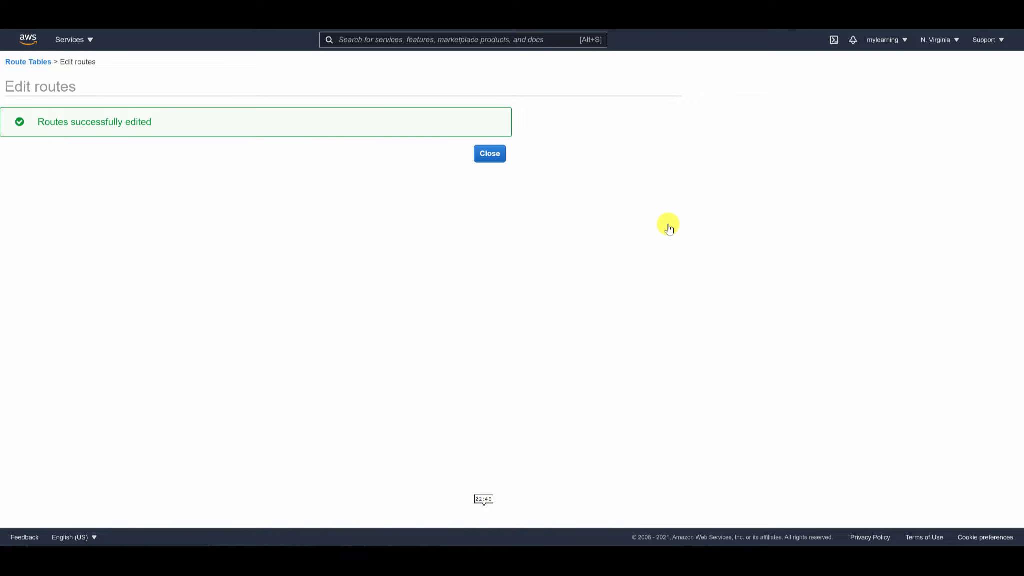
click(491, 155)
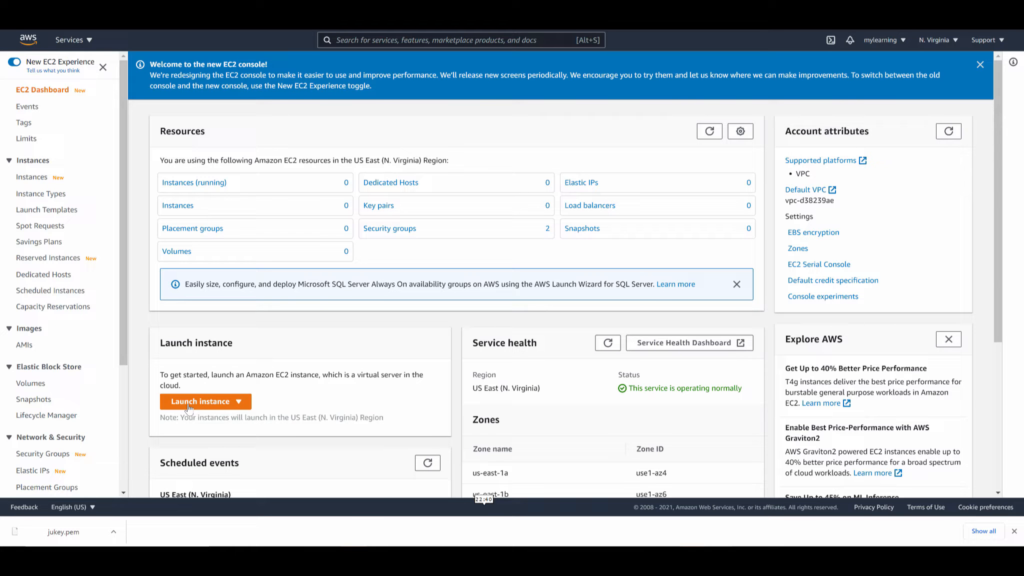
Step: Create an EC2 key pair named ddkey in ppk file format
click(377, 212)
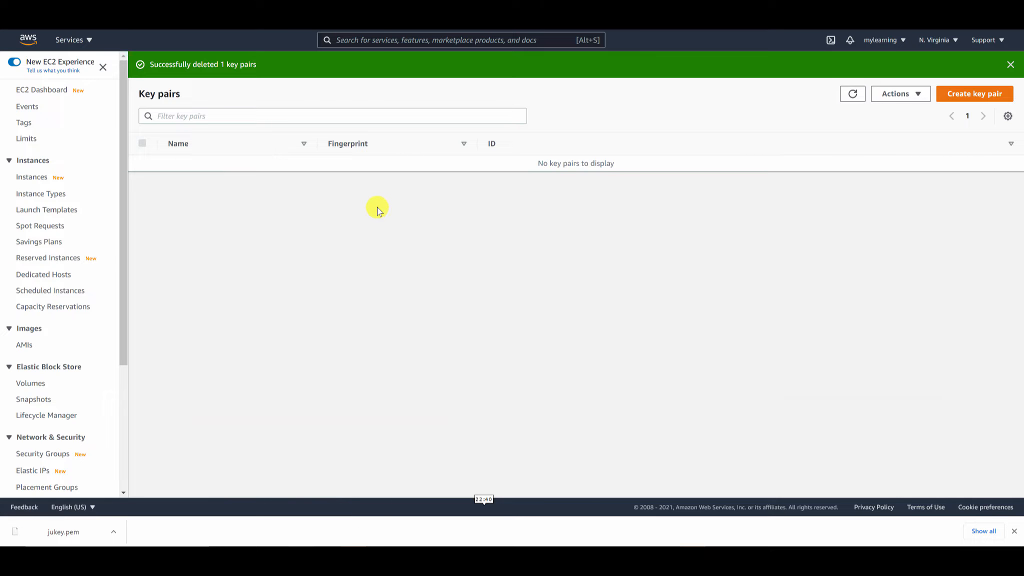
click(970, 94)
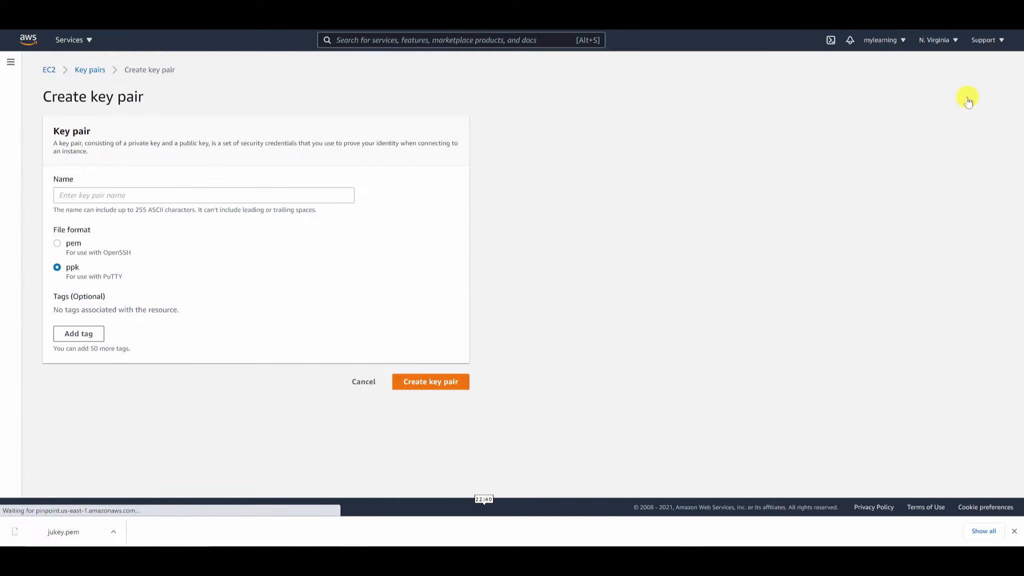
click(314, 192)
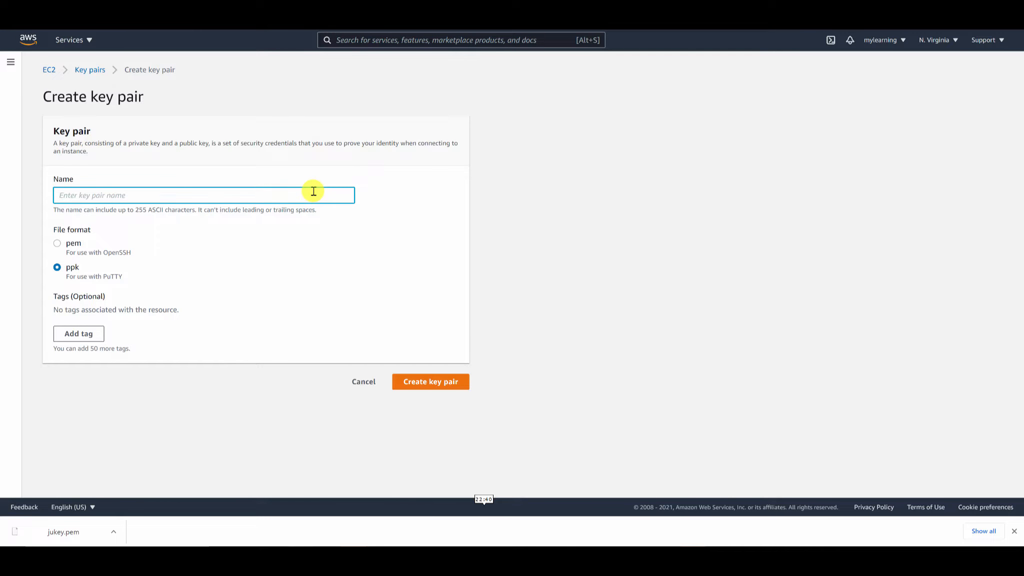
text(ddkey)
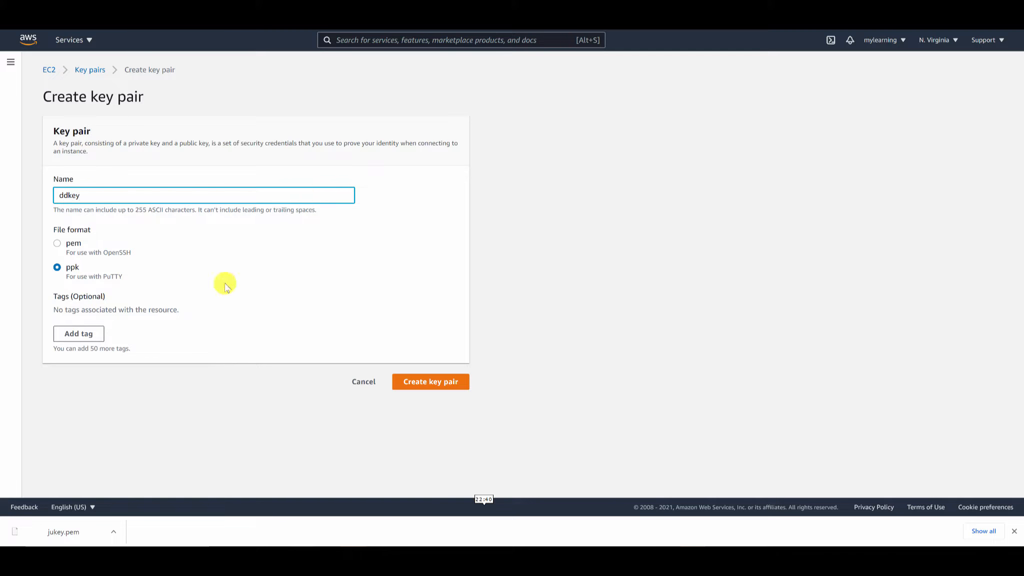
click(449, 382)
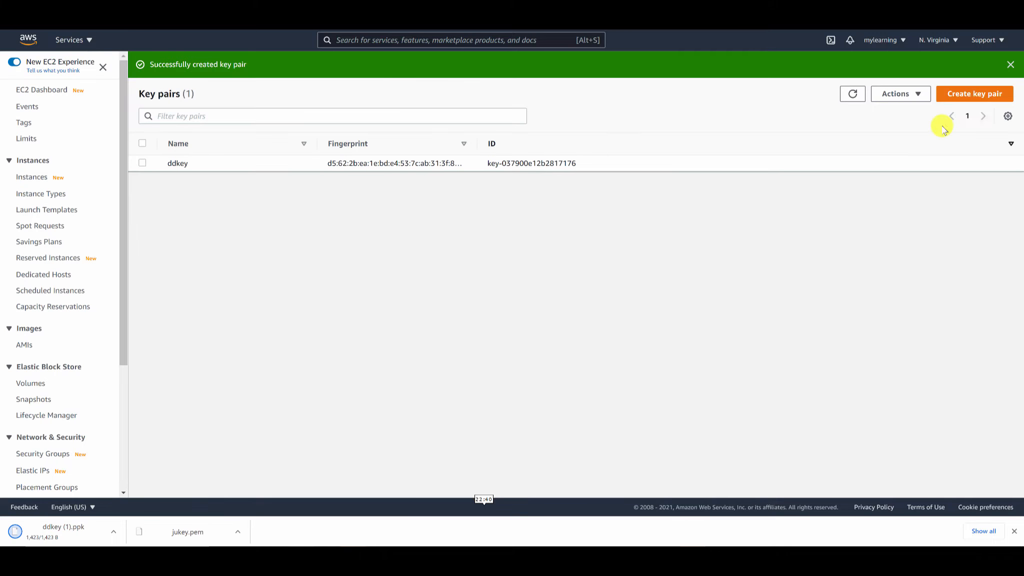
Step: Create a second EC2 key pair named jumpkey in pem file format
click(973, 94)
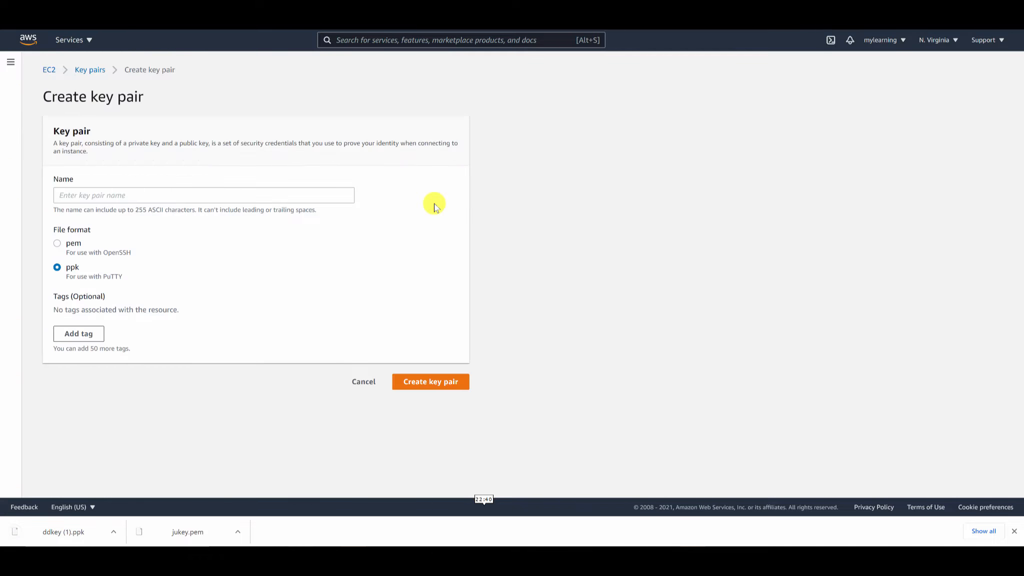
click(325, 194)
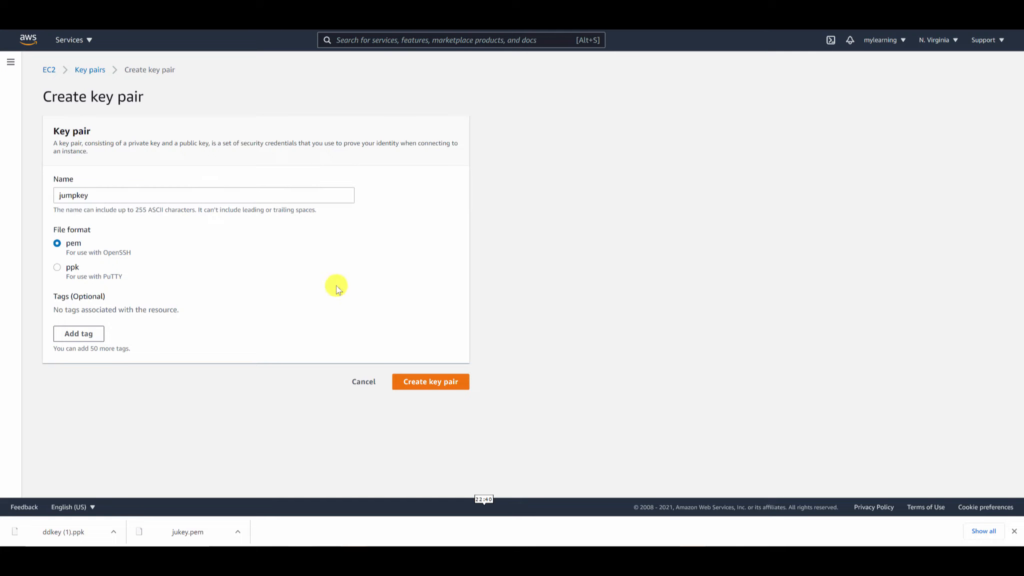
click(424, 384)
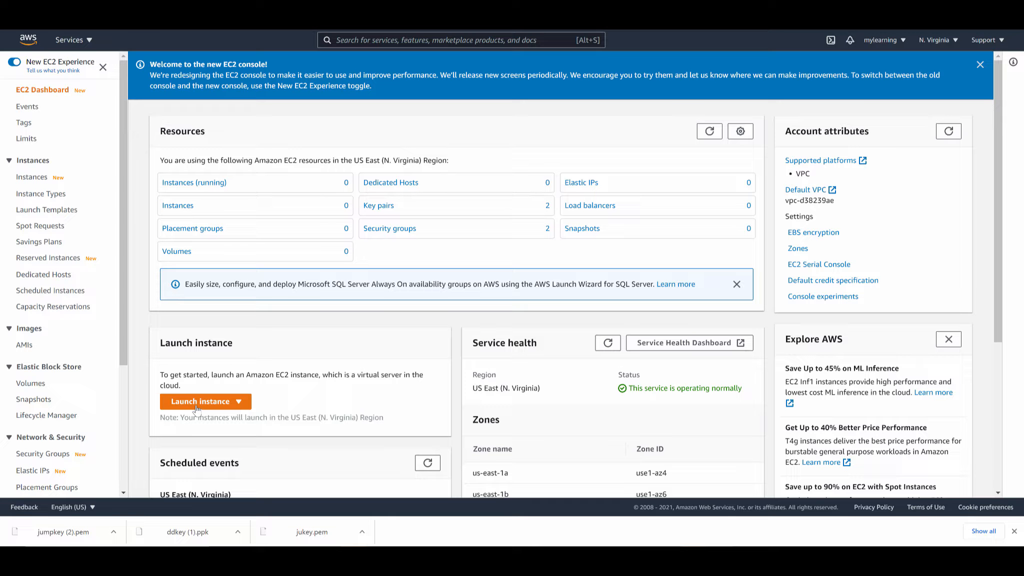
Step: Start a new EC2 security group named jumpsec with description jumpsec in DemoVPC
click(400, 236)
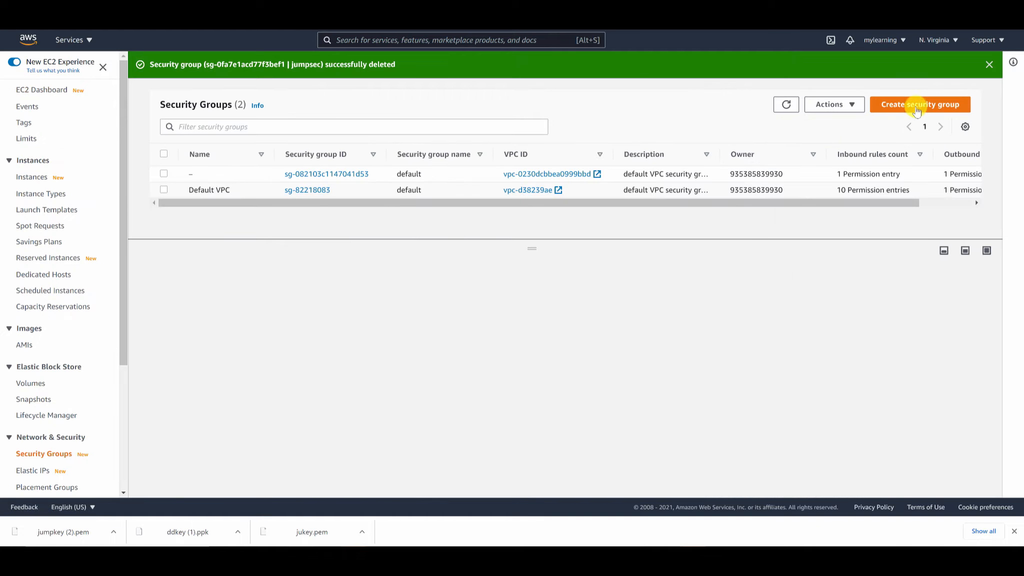
click(920, 106)
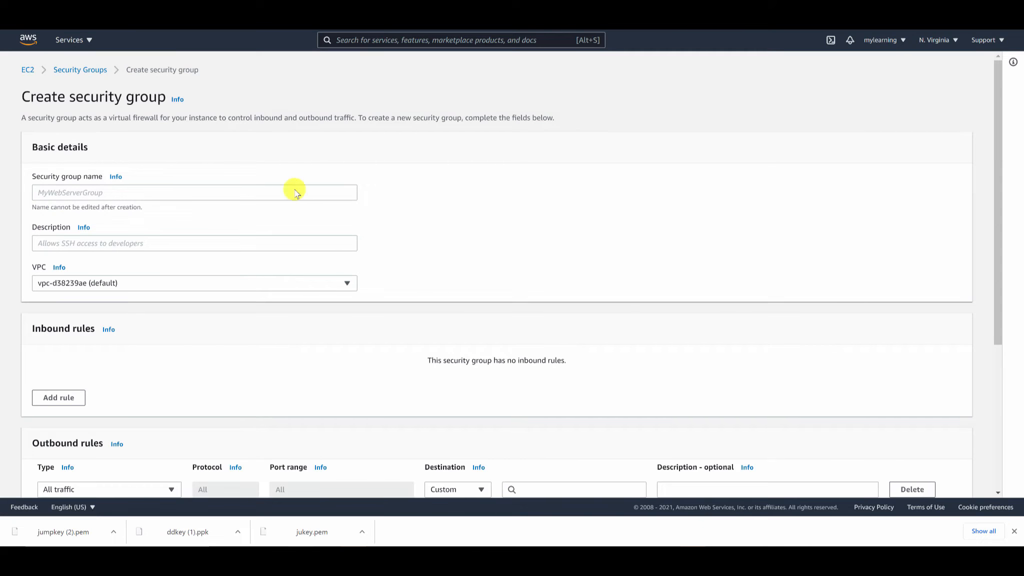
click(261, 198)
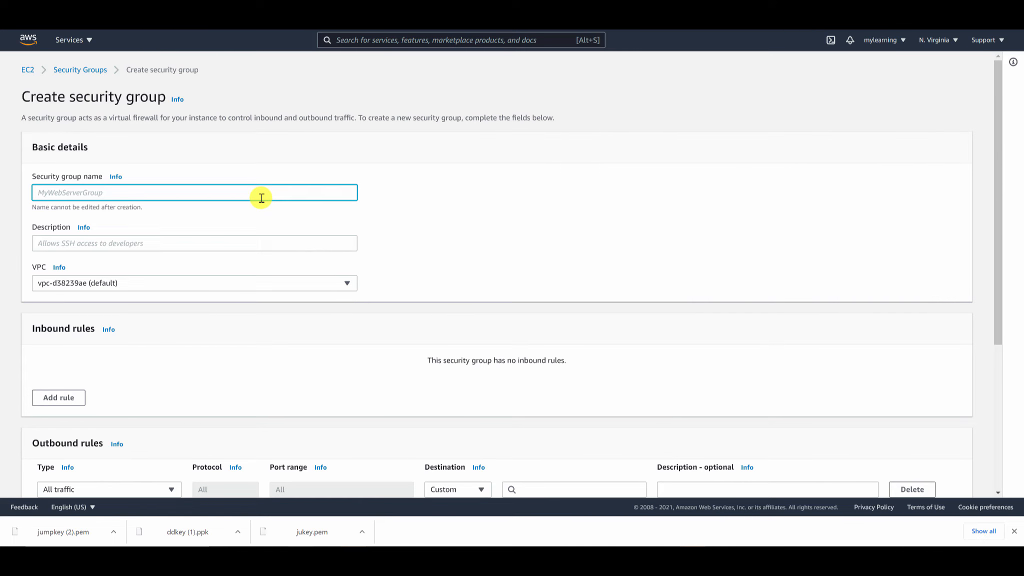
text(jumpsec)
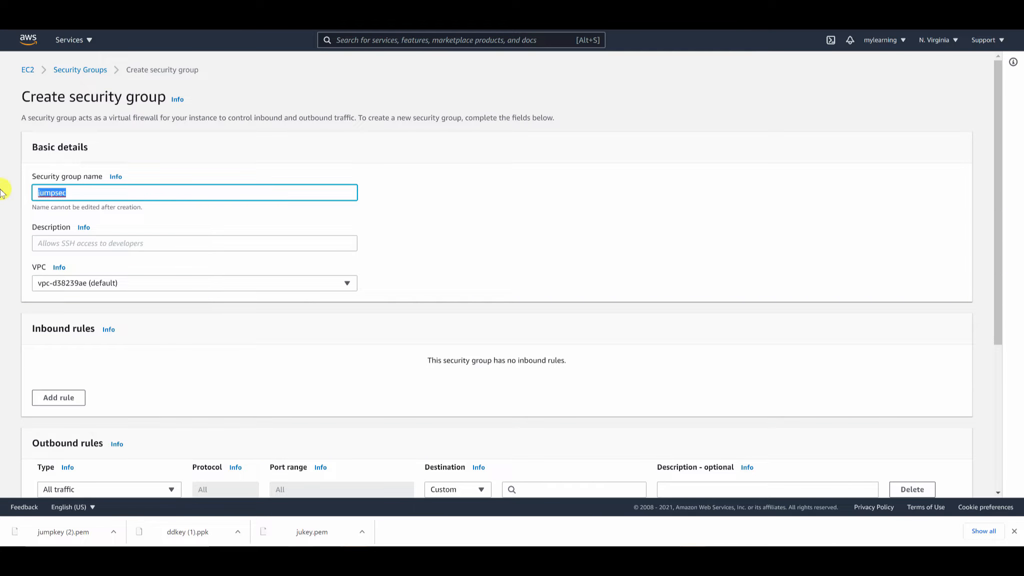
click(48, 245)
text(jumpsec)
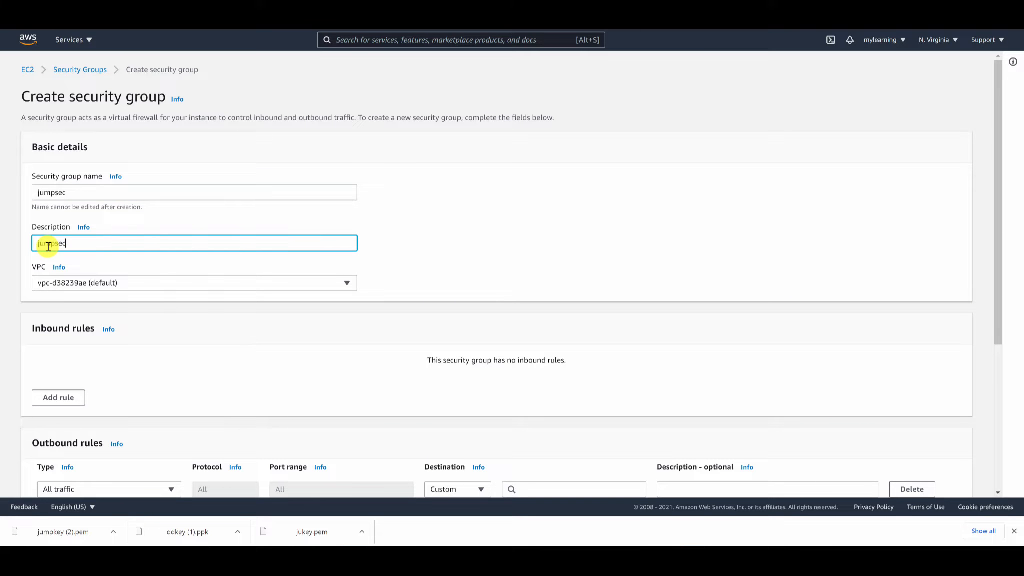
click(70, 283)
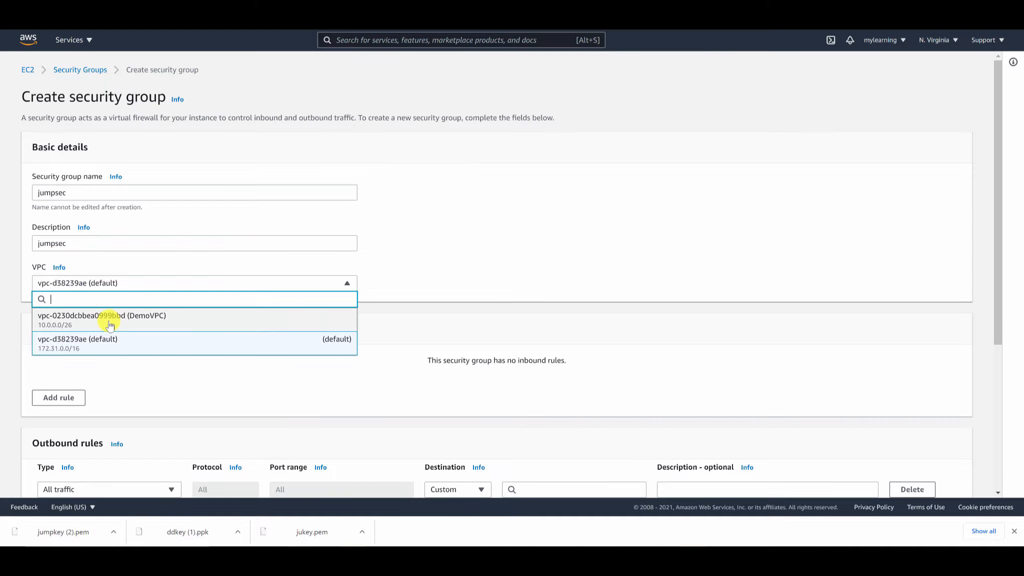
click(107, 319)
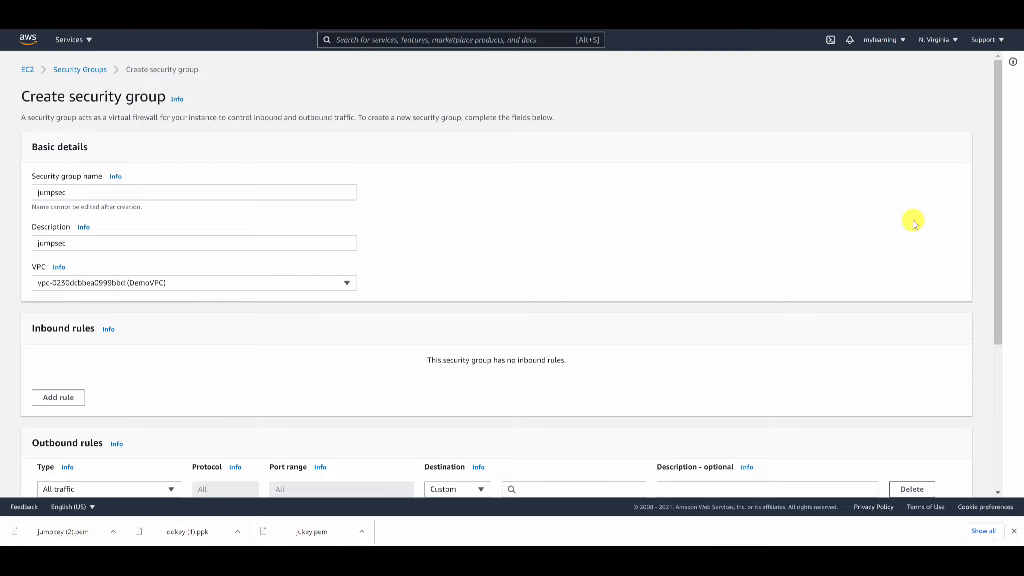
Step: Add an inbound rule to the jumpsec security group allowing all traffic from anywhere
drag(998, 192, 1000, 265)
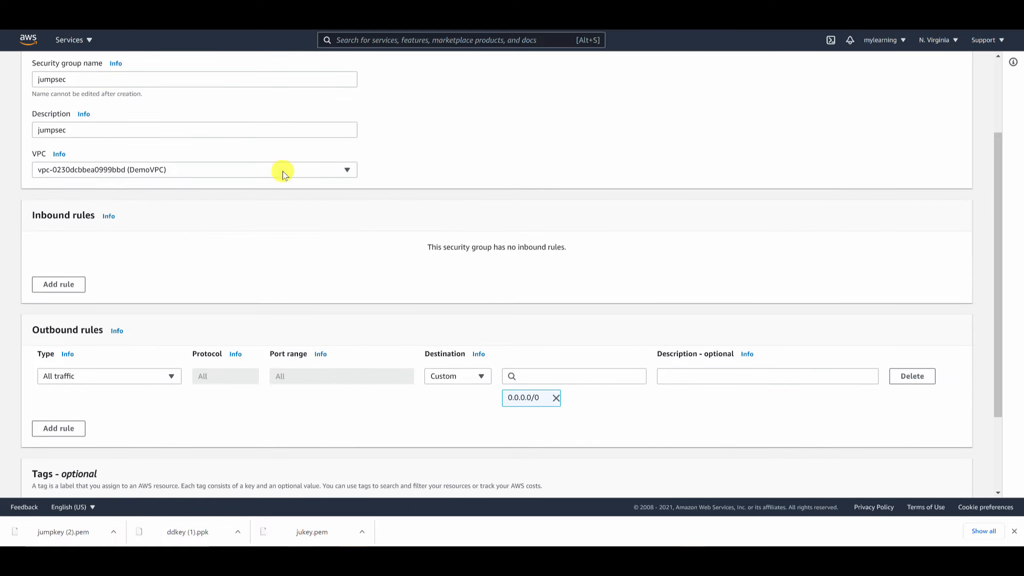
click(72, 288)
click(101, 263)
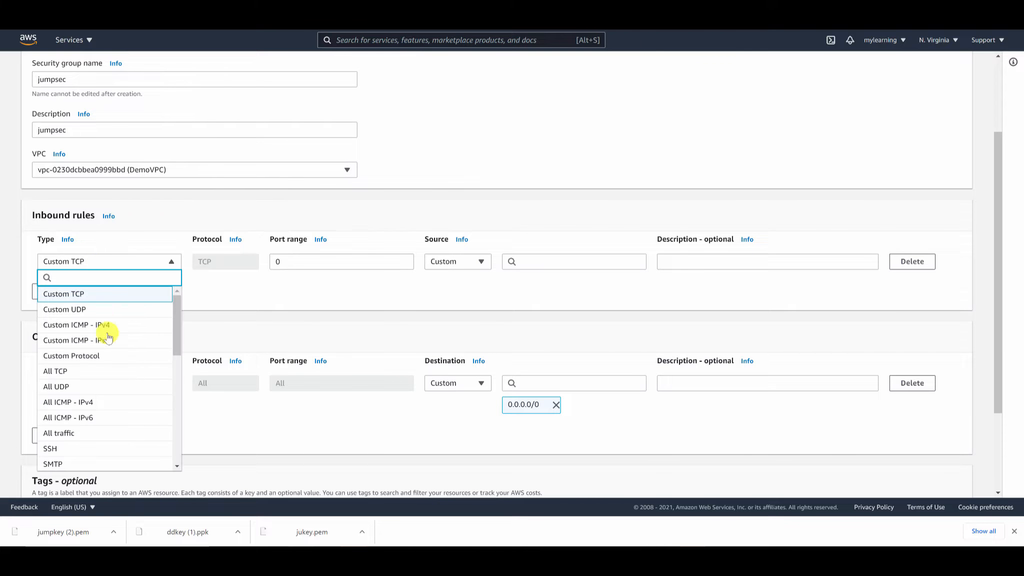
click(81, 433)
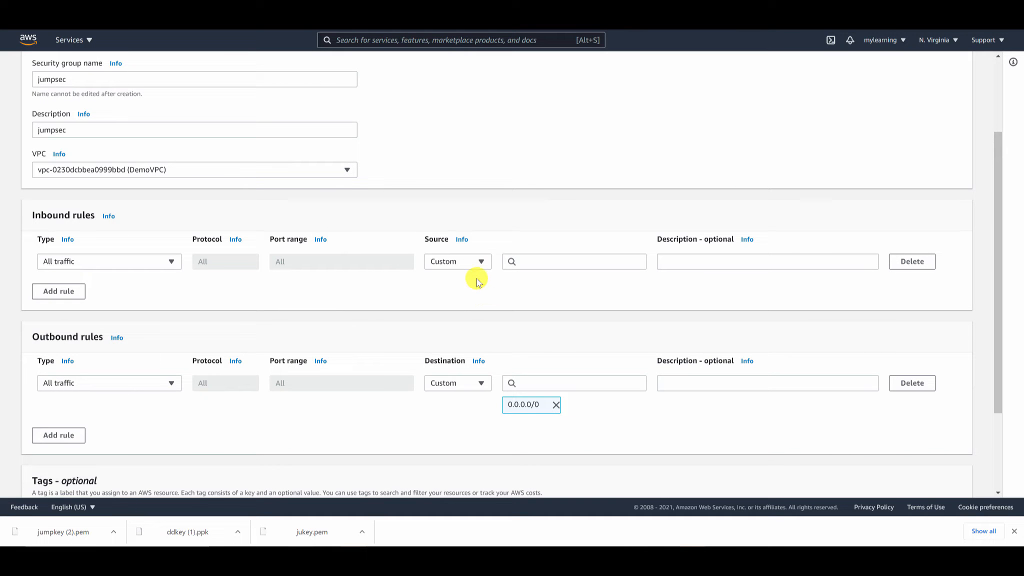
click(476, 263)
click(452, 293)
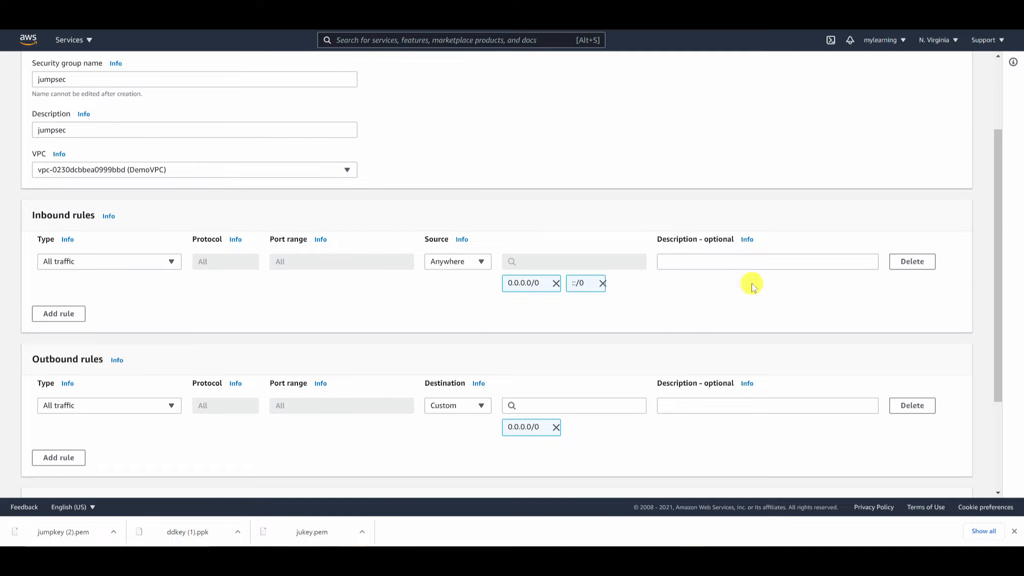
Step: Tag the jumpsec security group with key Name and value jumpsec, and create the group
scroll(1000, 194, down, 3)
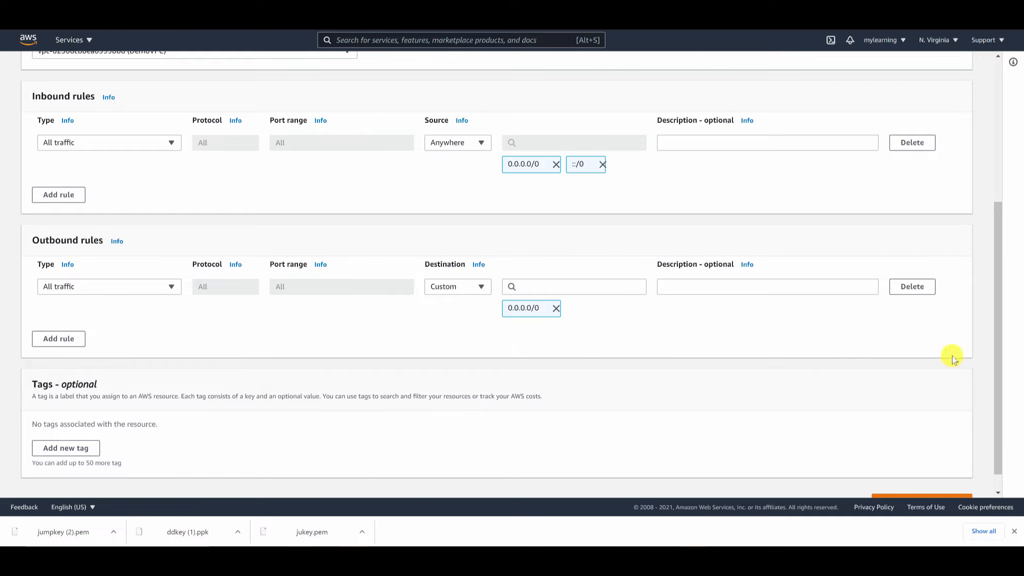
scroll(997, 368, down, 1)
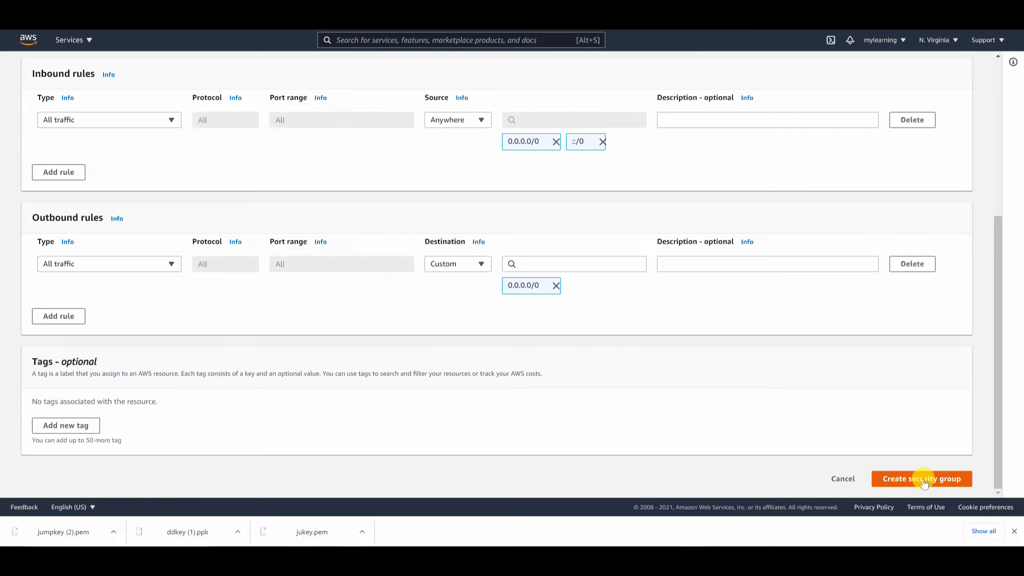
click(69, 425)
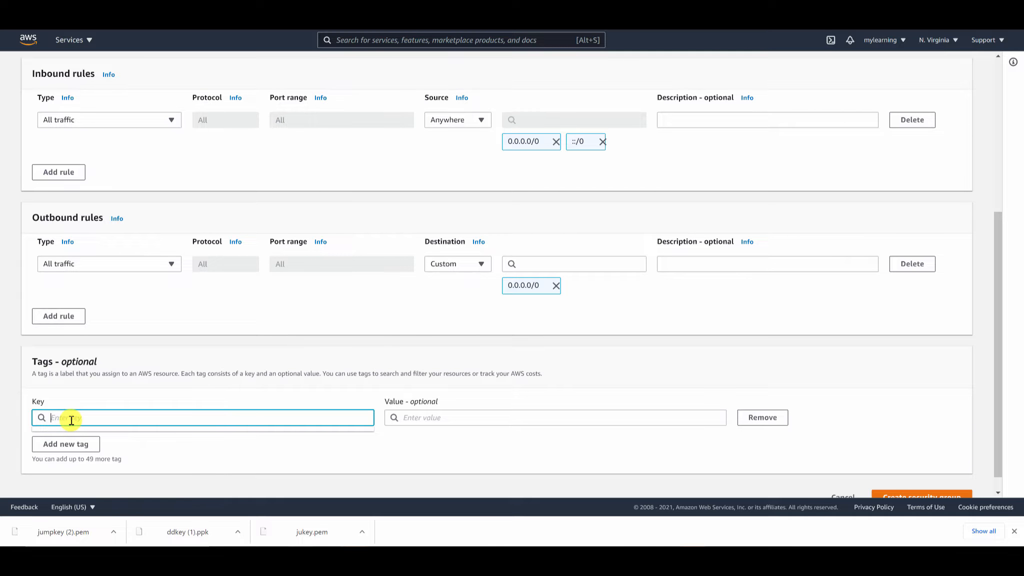
text(Name)
click(395, 415)
text(jumpsec)
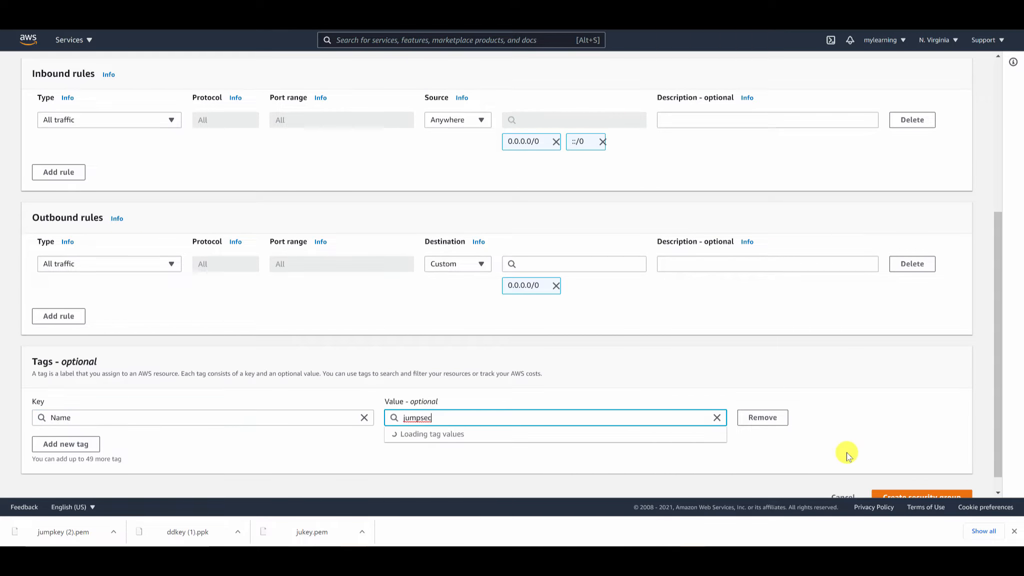
scroll(1000, 455, down, 1)
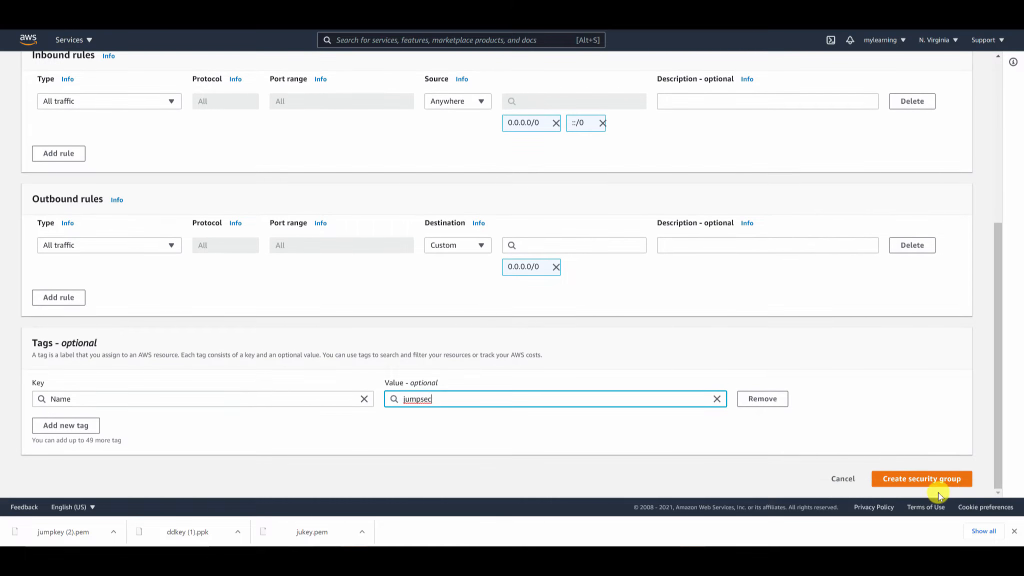
click(937, 479)
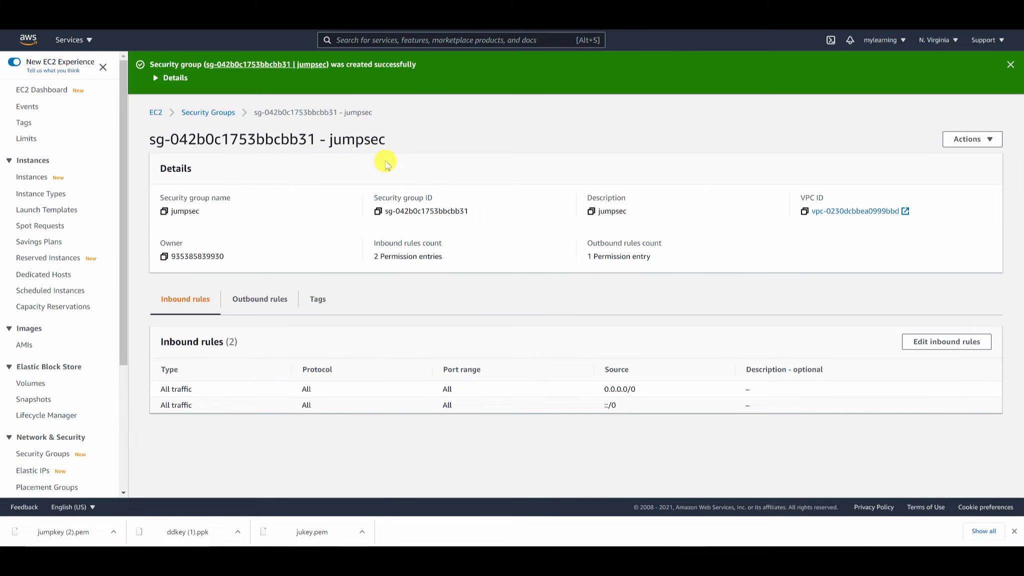
Step: Start another security group named ddvesec with description ddvesec in DemoVPC
click(215, 113)
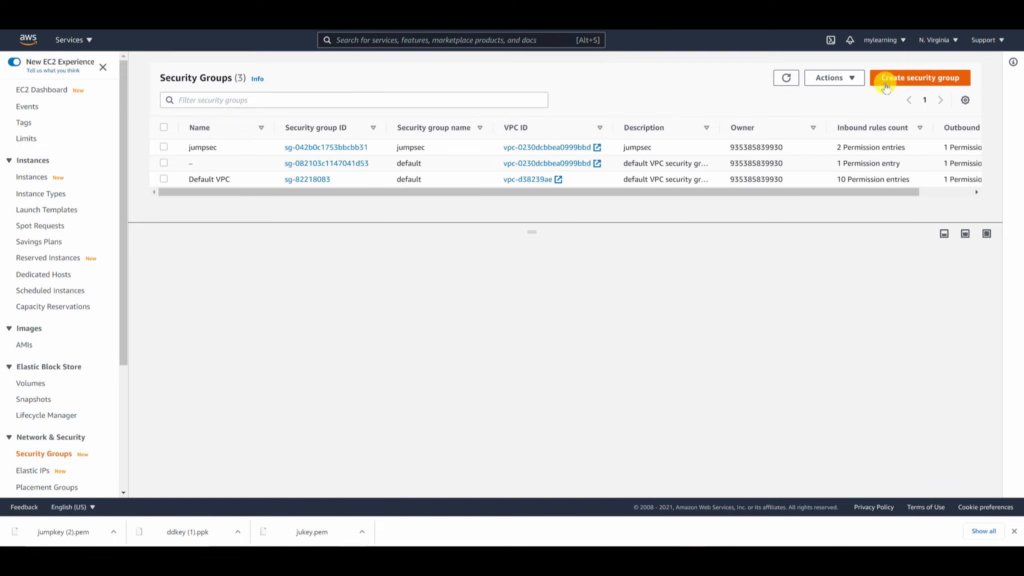
click(885, 82)
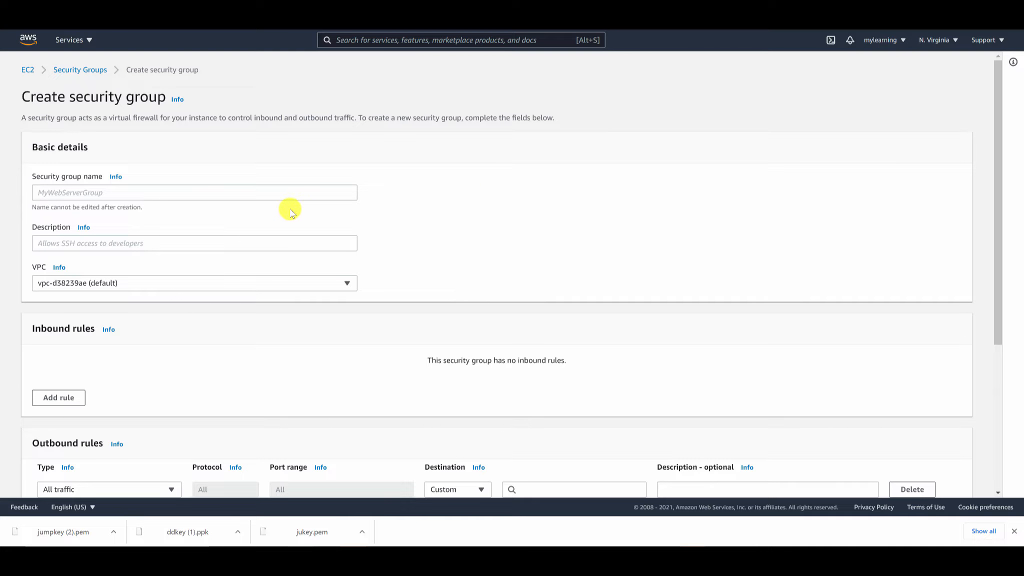
click(283, 194)
text(ddvesec)
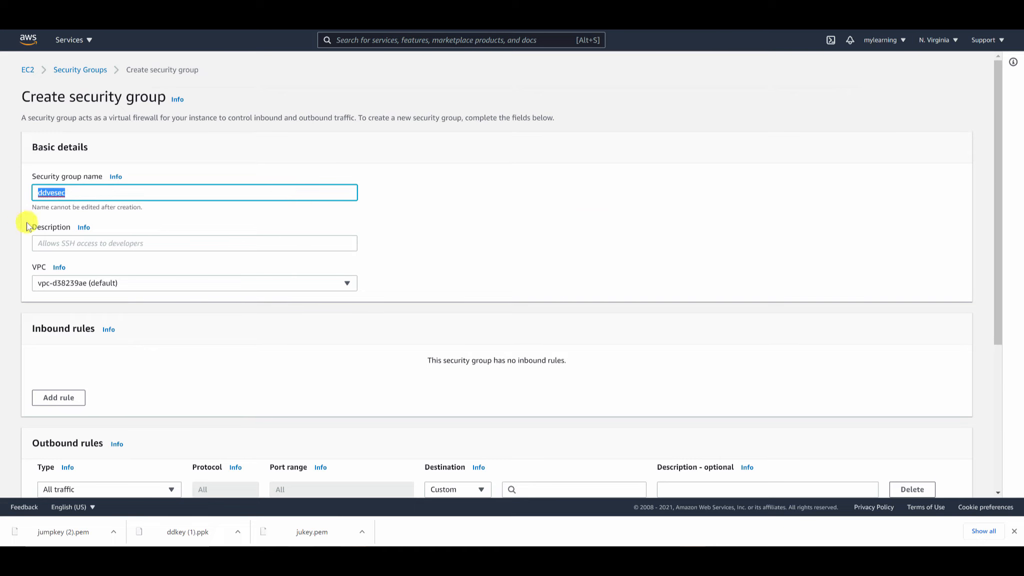
click(48, 245)
text(ddvesec)
click(60, 282)
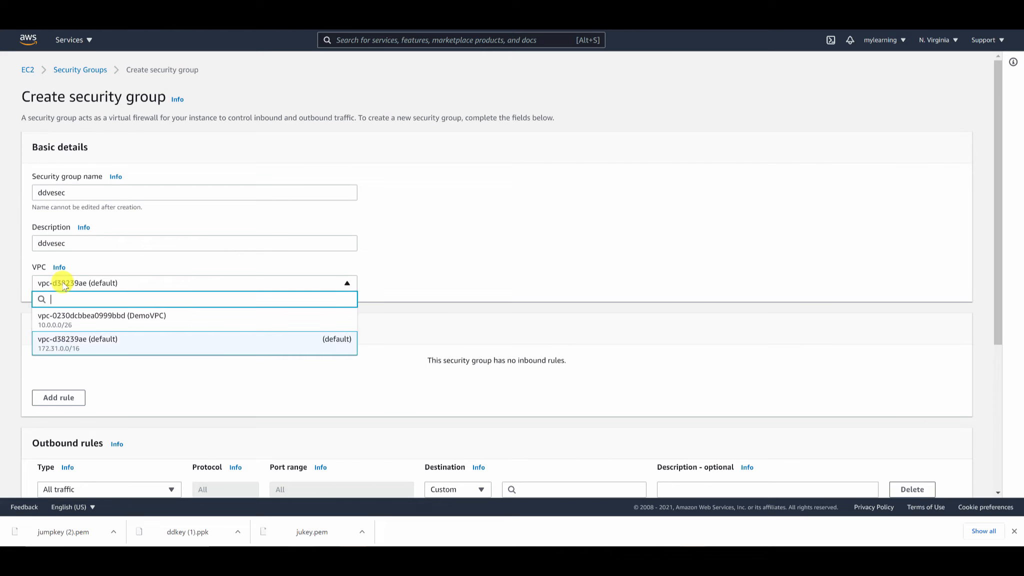
click(75, 319)
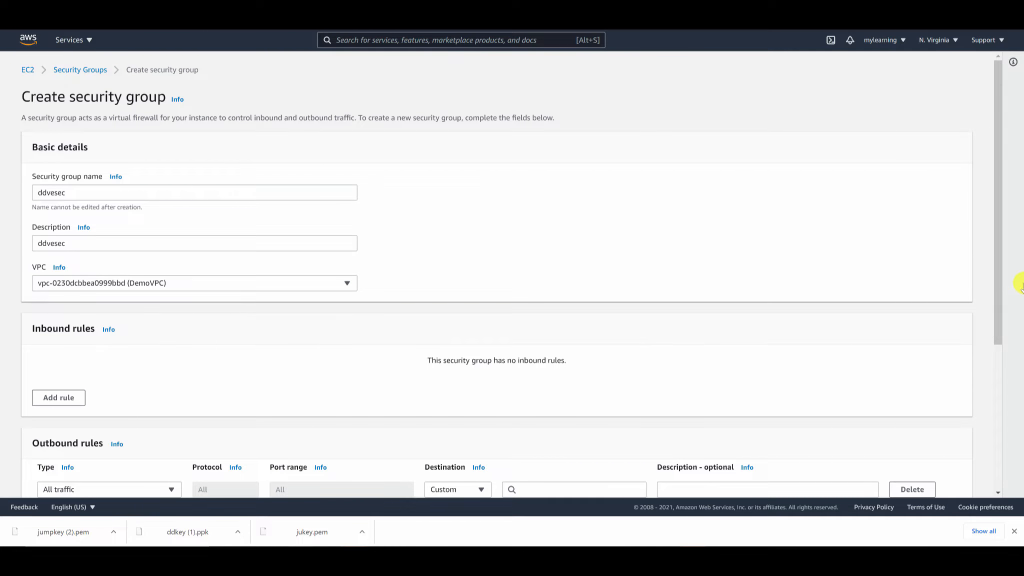
Step: Add an inbound rule to the ddvesec security group allowing all traffic with the jumpsec security group as custom source
drag(1002, 278, 1001, 302)
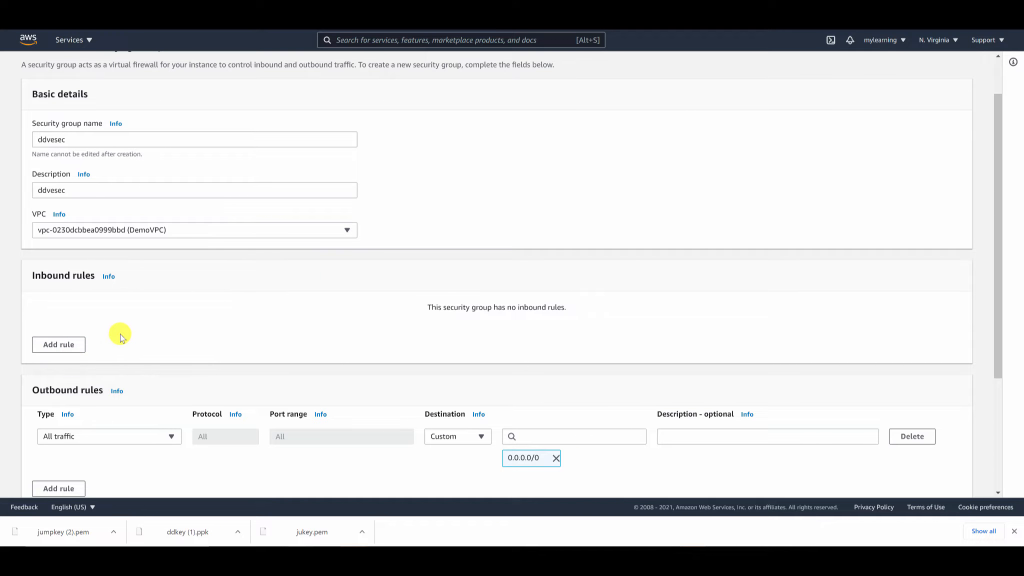
click(58, 344)
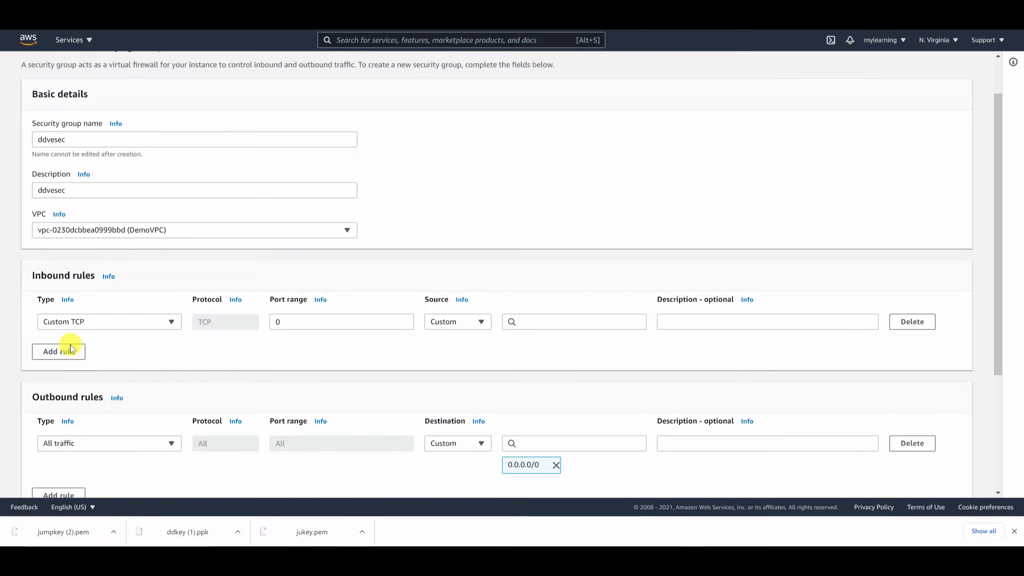
click(99, 327)
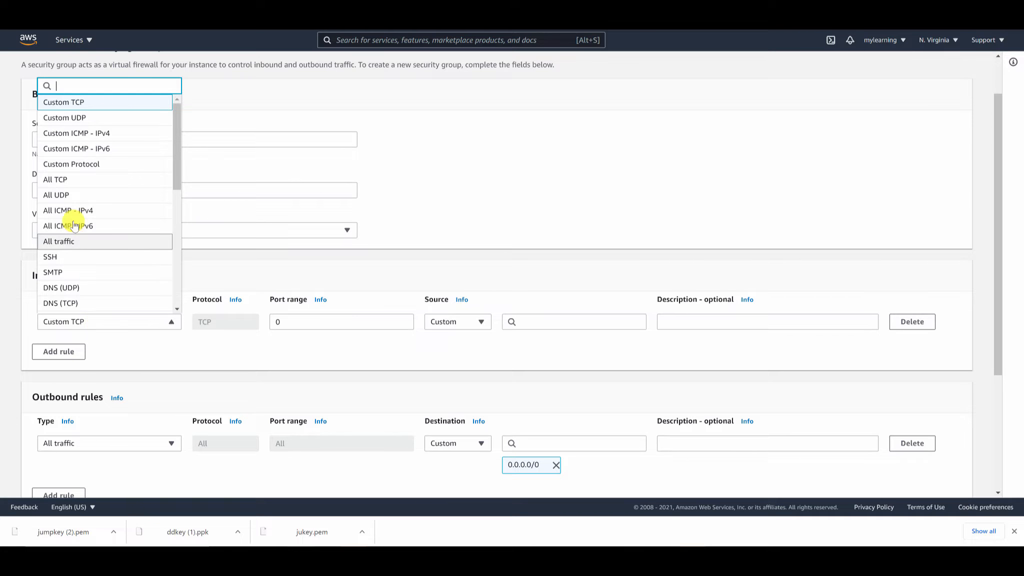
click(101, 240)
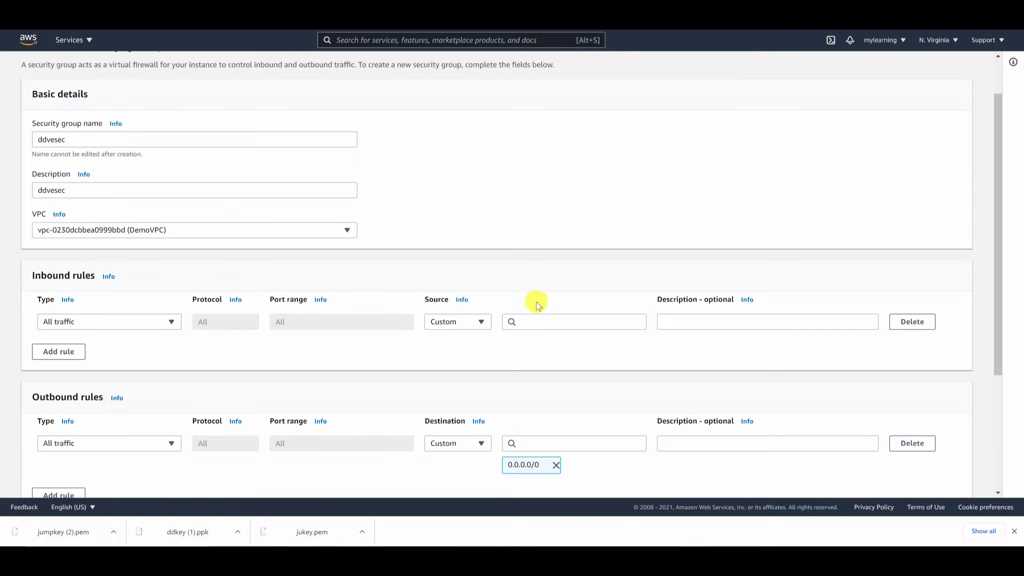
click(541, 320)
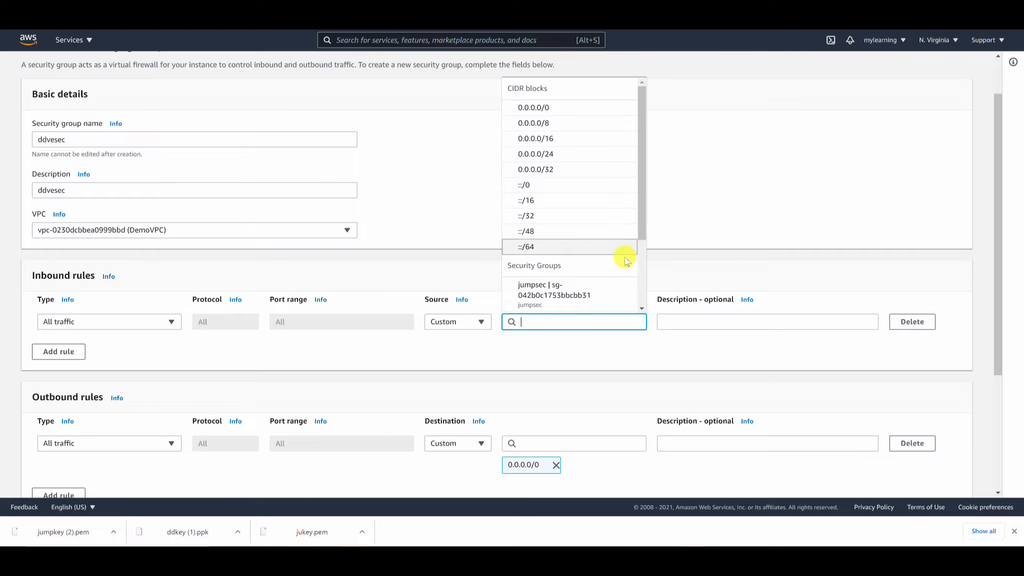
click(578, 290)
Step: Tag the ddvesec security group with key Name and value ddvesec, create the group, and open the security groups list
scroll(992, 306, down, 3)
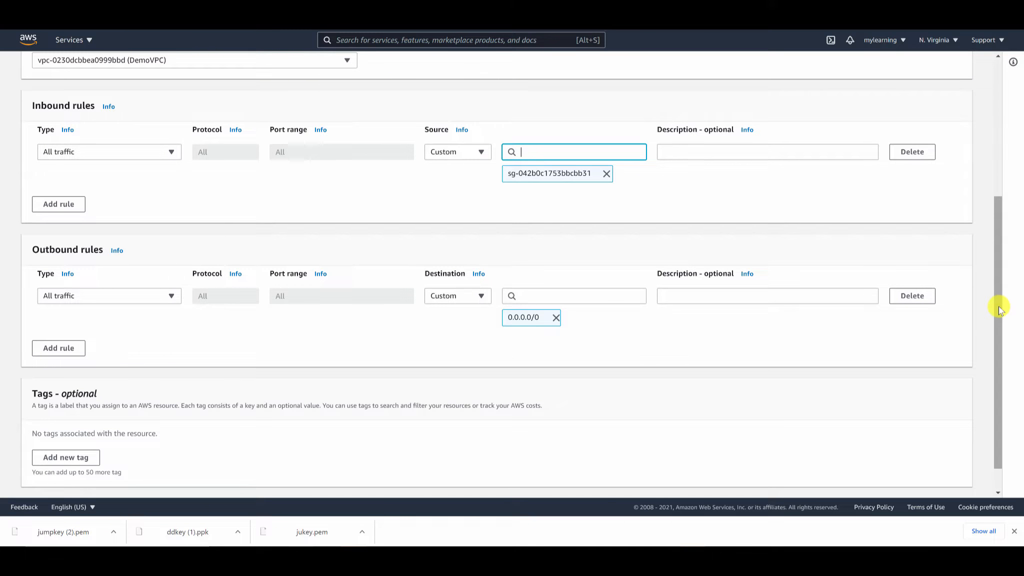
scroll(999, 352, down, 1)
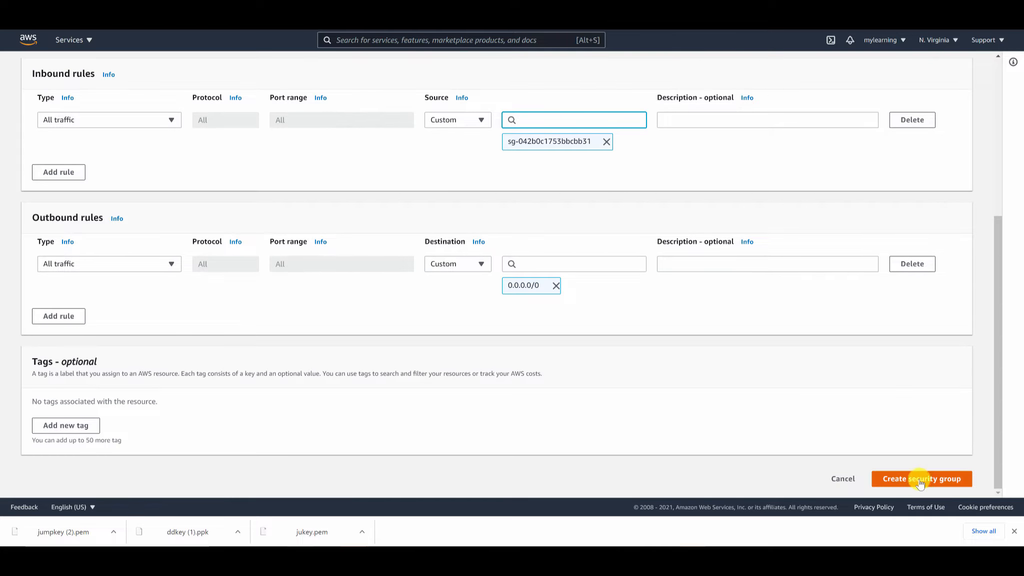
click(83, 425)
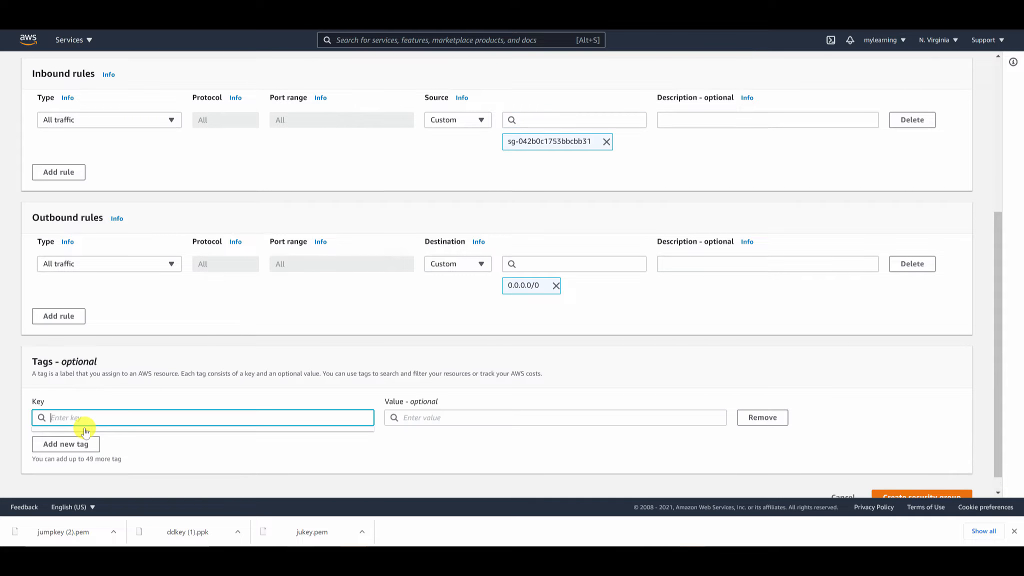
text(Nam)
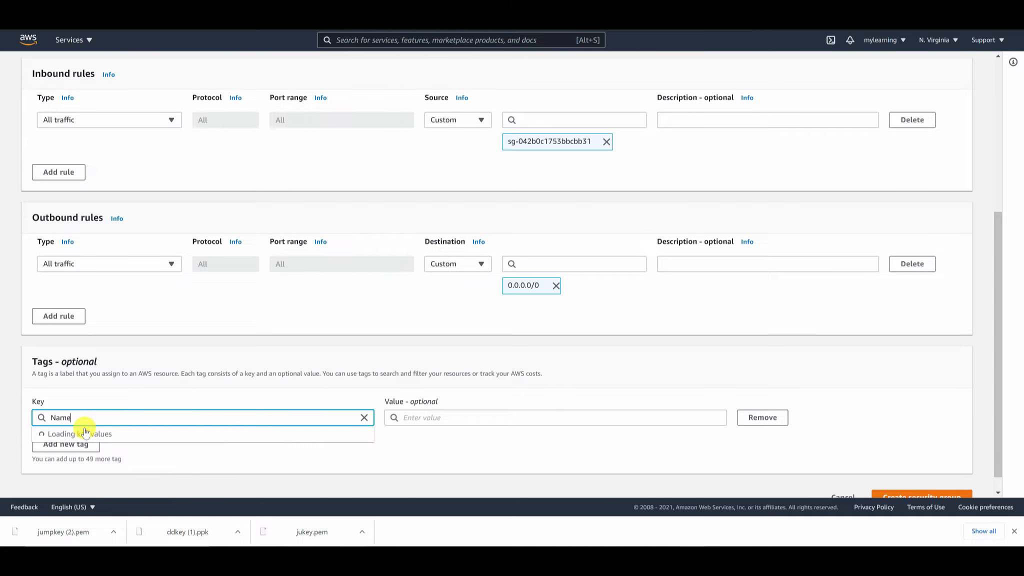
text(e)
click(466, 417)
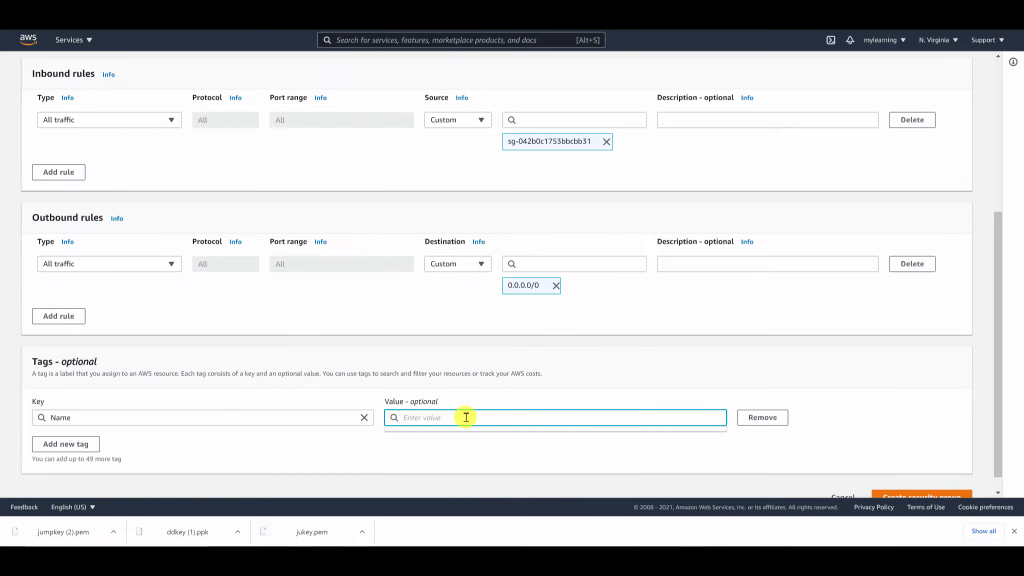
text(ddvesec)
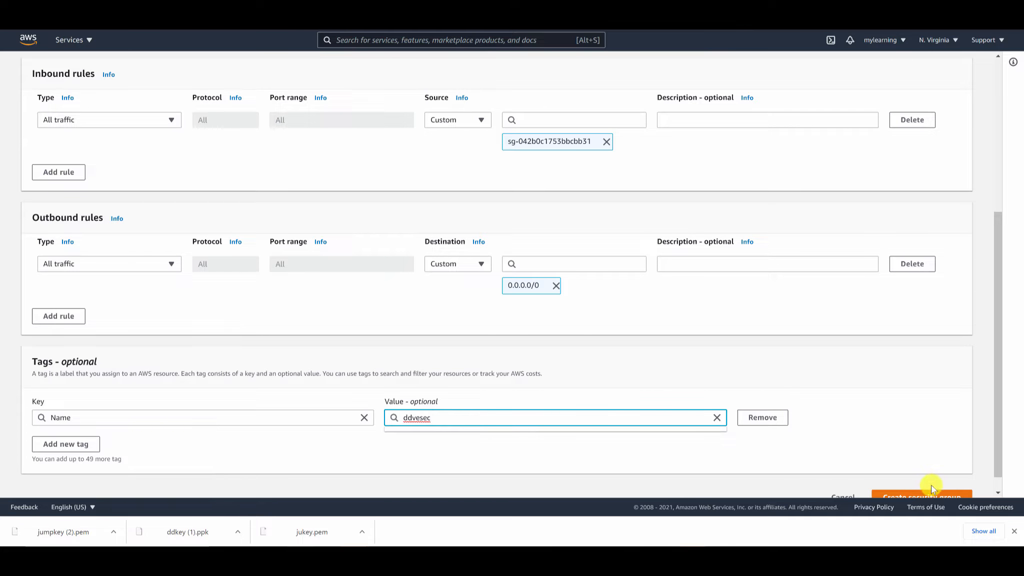
click(926, 494)
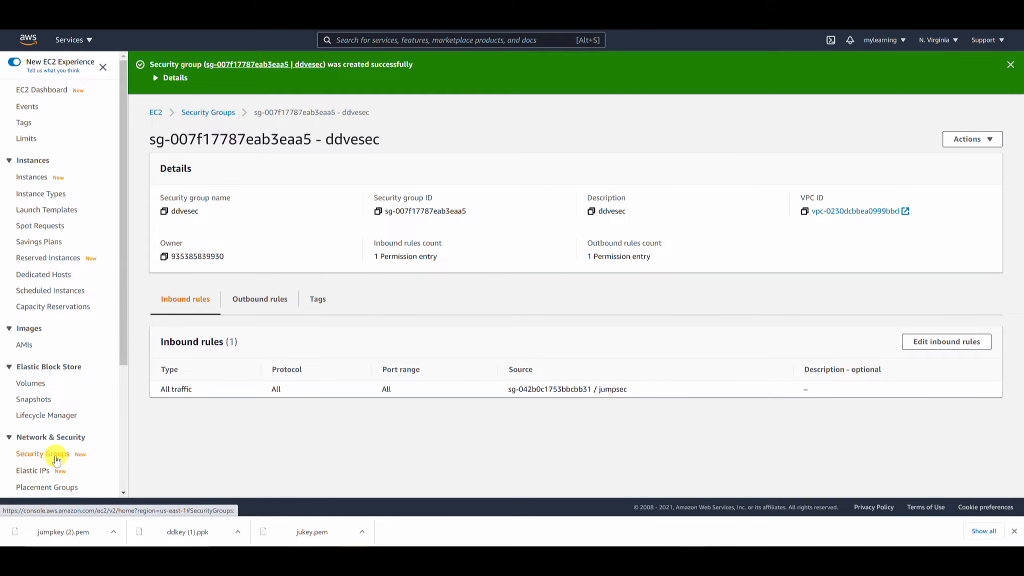
click(53, 454)
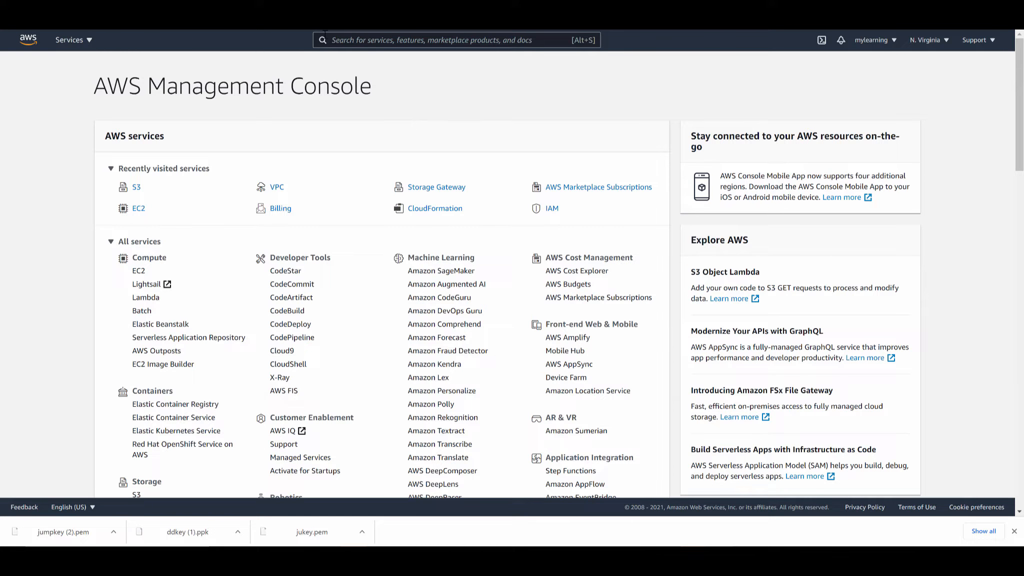
Step: Create an S3 bucket named ddvesbucket in US East (N. Virginia), keeping the default settings
click(137, 189)
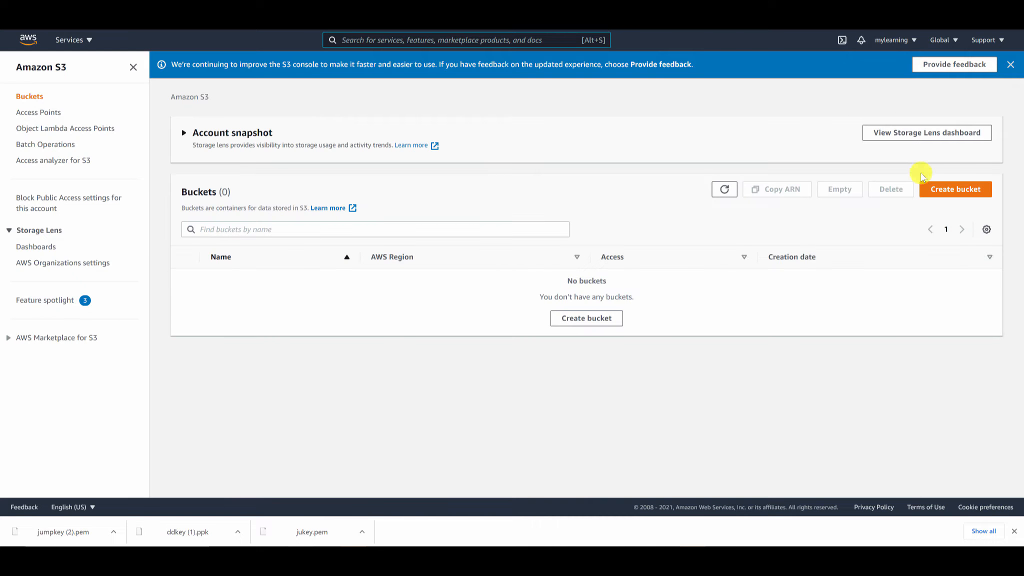
click(940, 189)
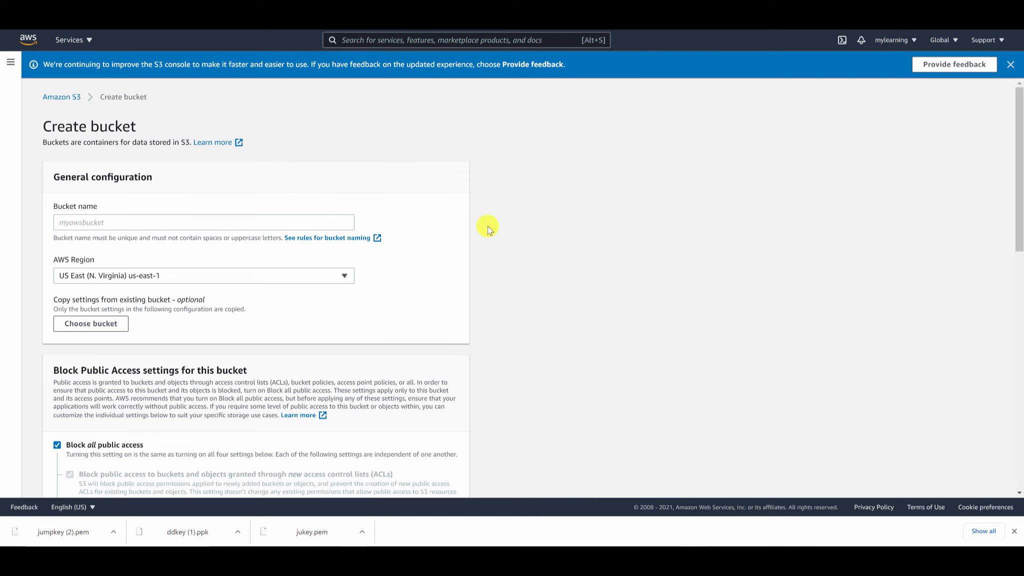
click(299, 228)
text(dd)
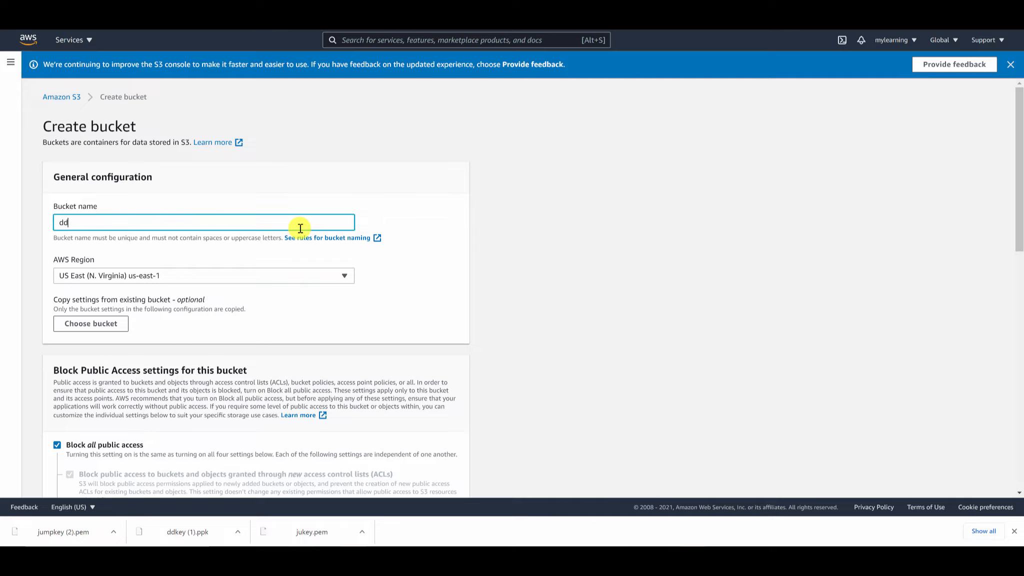
text(vesbucket)
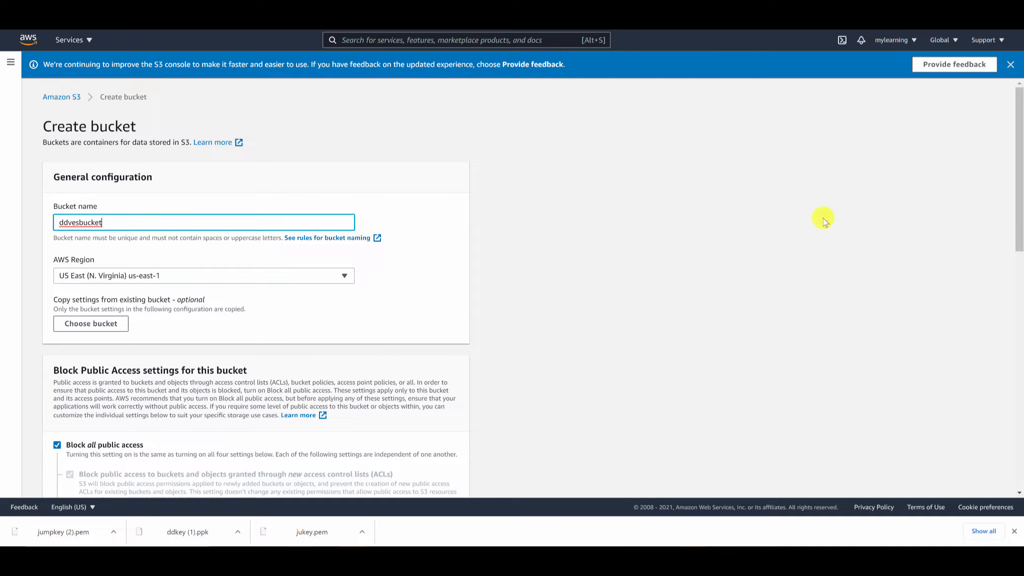
scroll(1020, 280, down, 1)
drag(1019, 280, 911, 456)
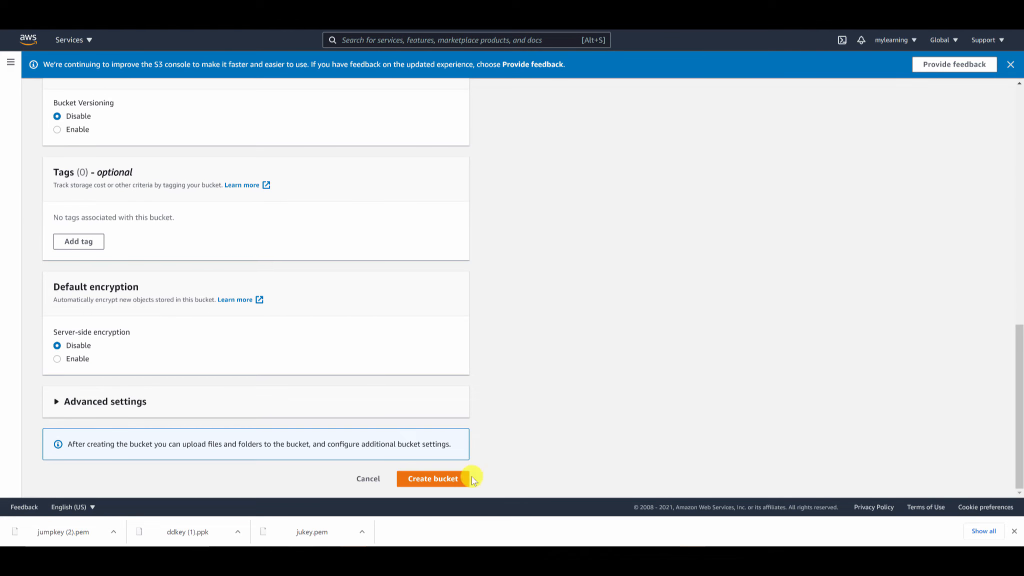
click(457, 479)
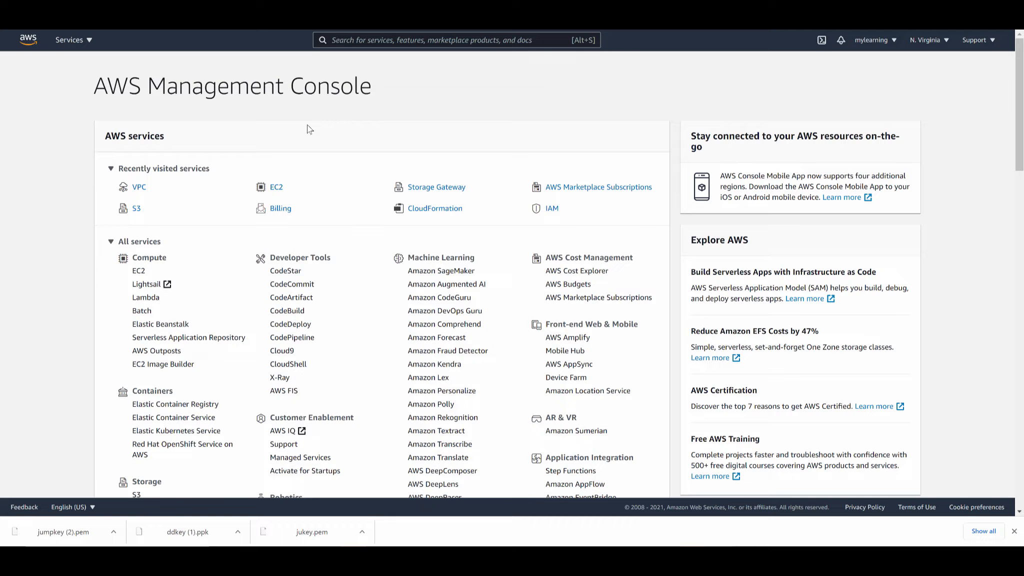
Step: Start a new VPC endpoint and choose the Gateway type of the com.amazonaws.us-east-1.s3 service
click(339, 34)
text(endp)
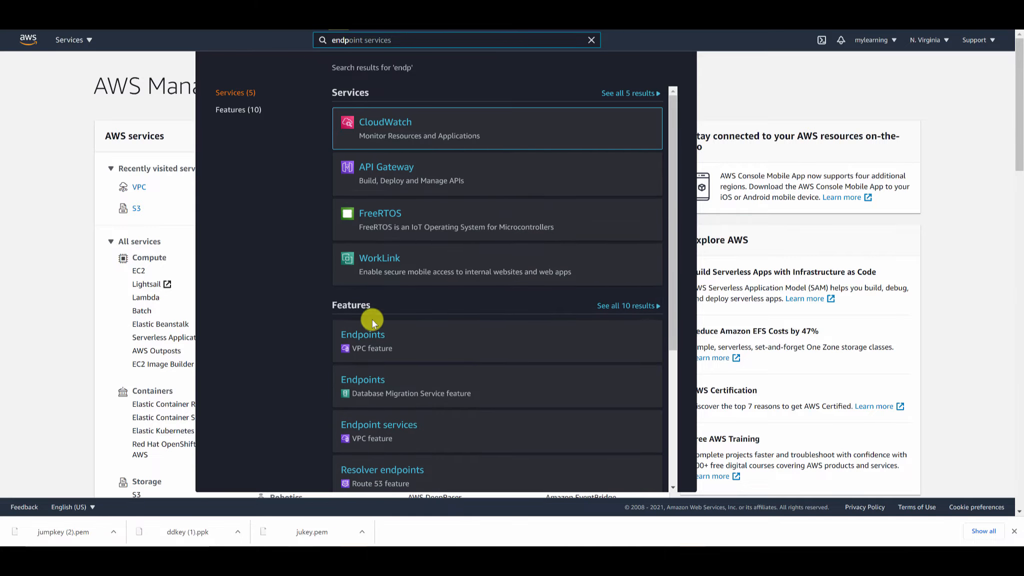
click(370, 338)
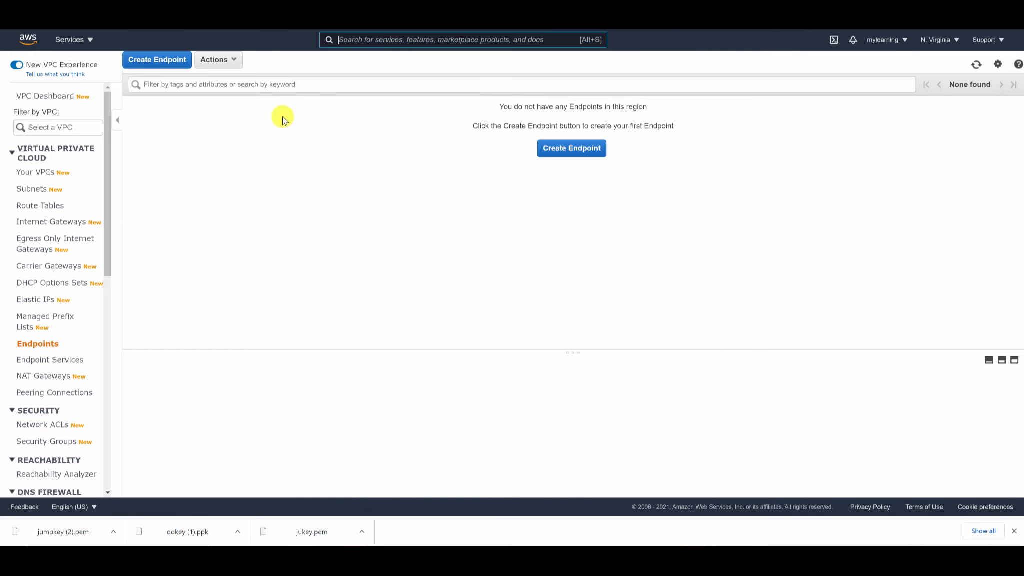
click(148, 61)
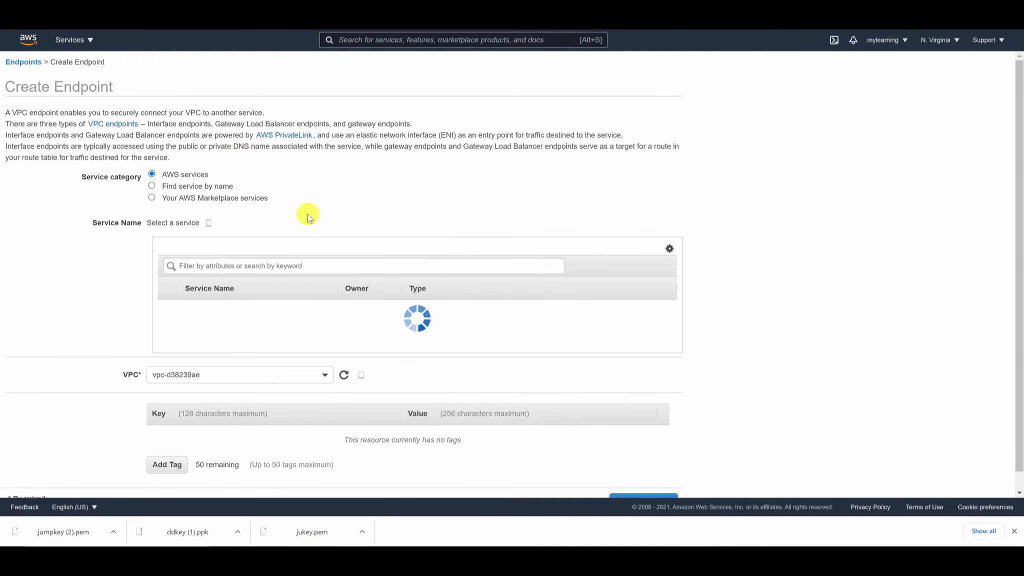
click(253, 266)
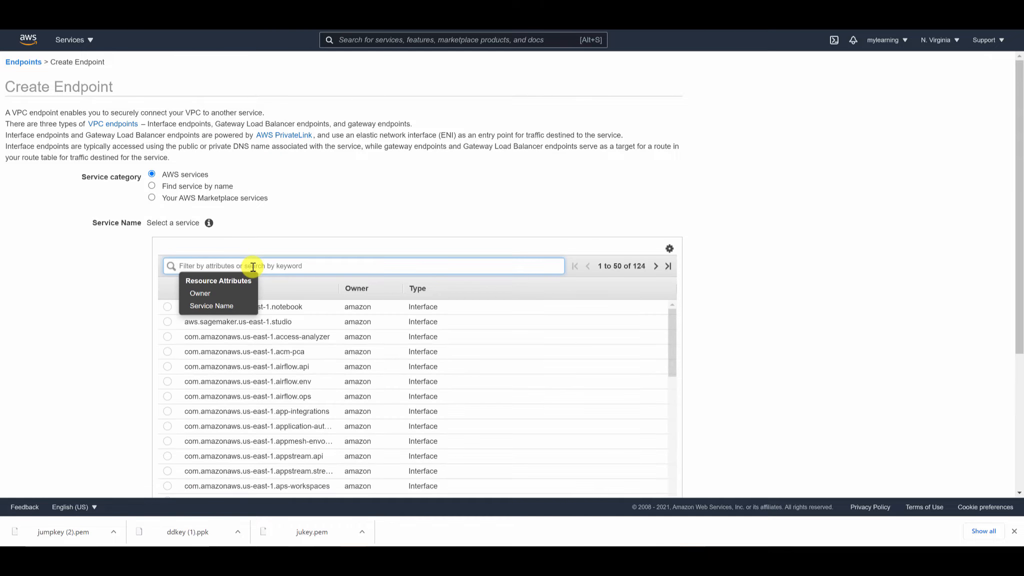
text(s3)
key(Return)
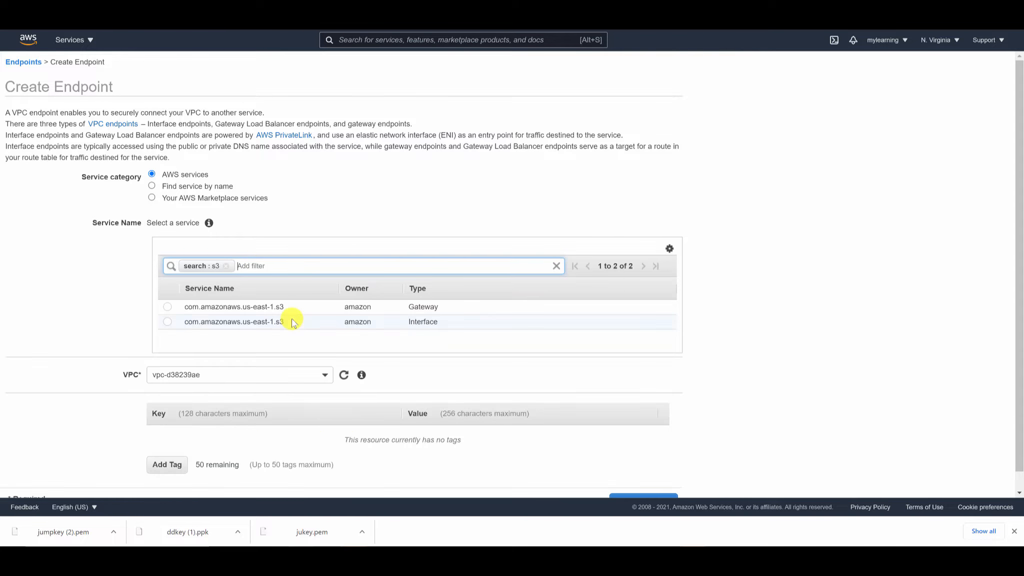
click(167, 310)
Step: Assign the endpoint to DemoVPC and PrivateSubnet's route table with the Full Access policy, and create it
scroll(180, 300, down, 5)
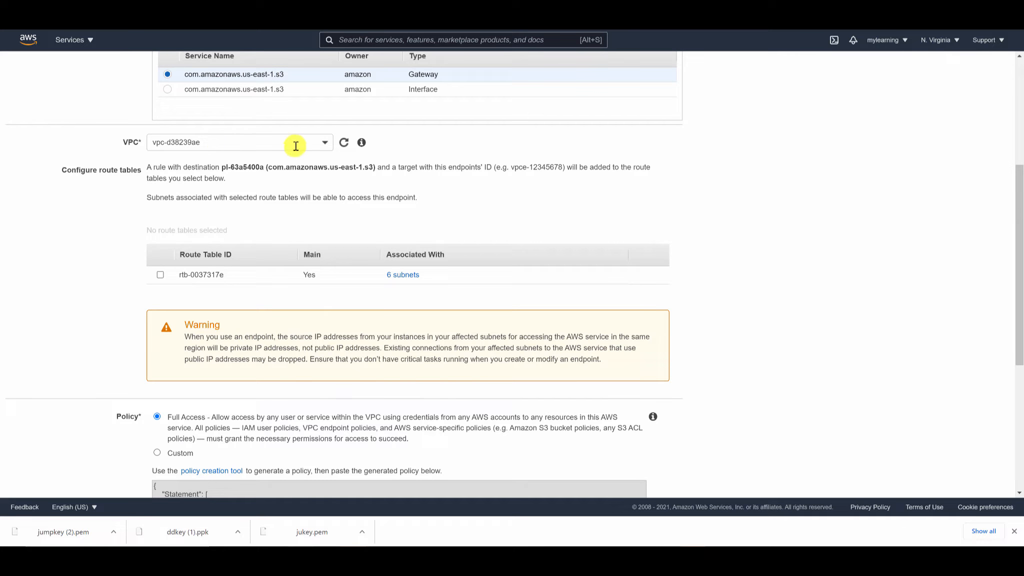
click(324, 144)
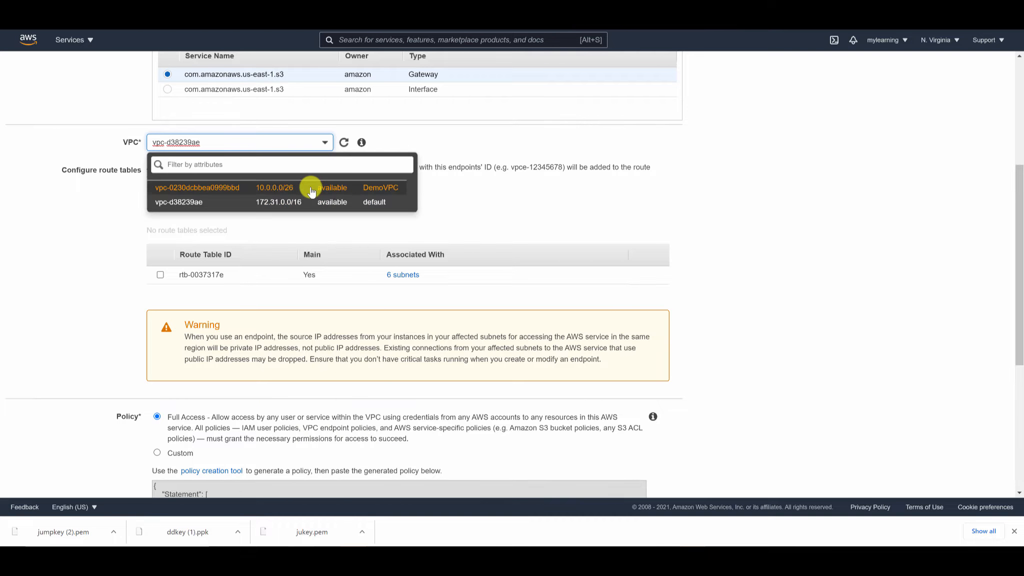
click(311, 191)
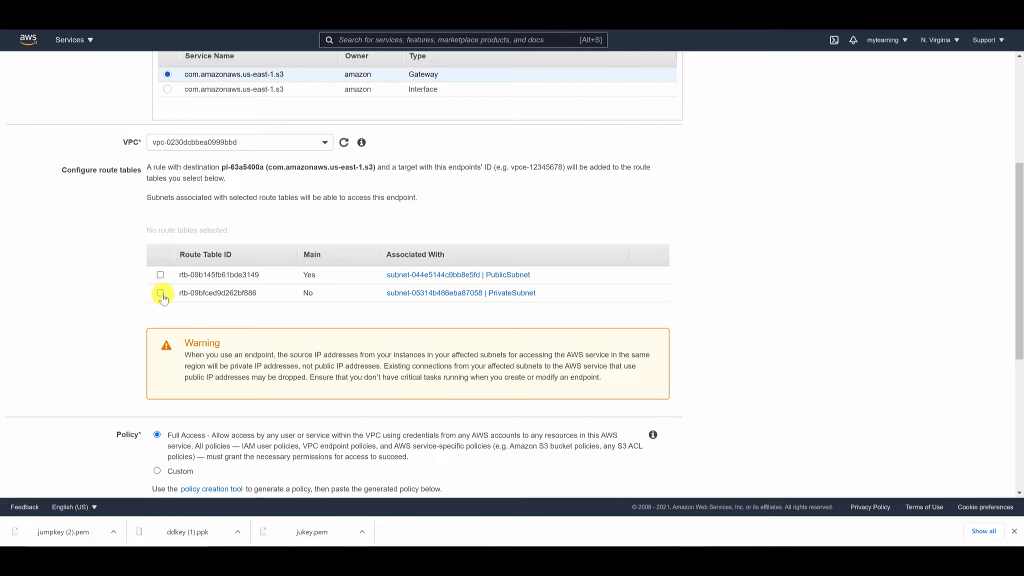
click(161, 294)
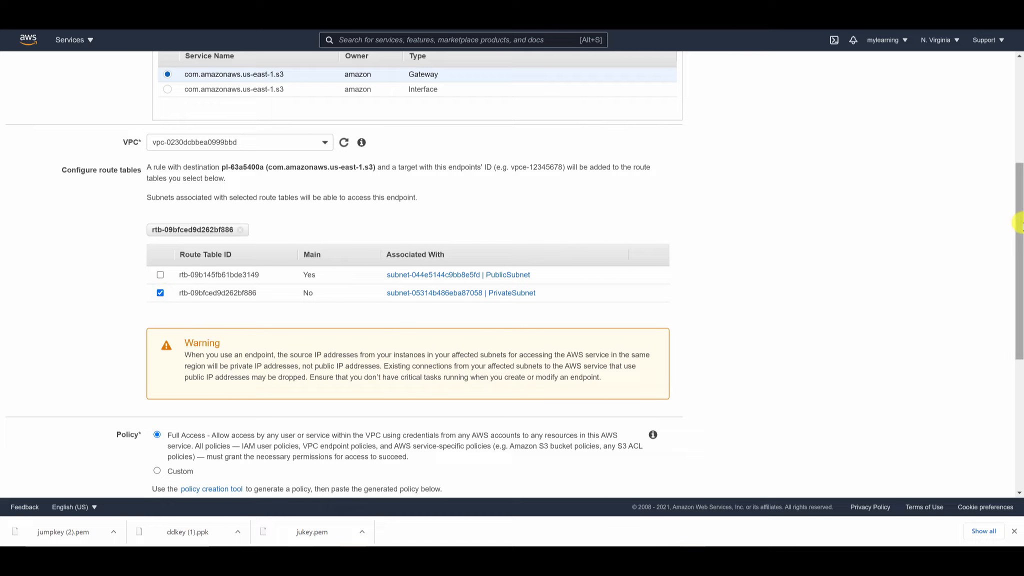
drag(1020, 223, 1020, 365)
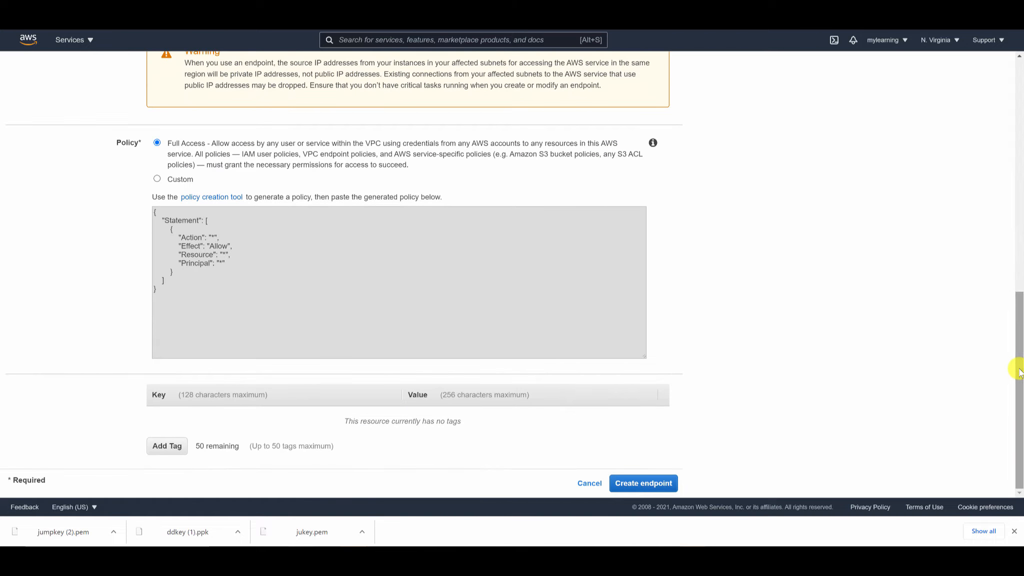
click(662, 484)
click(495, 184)
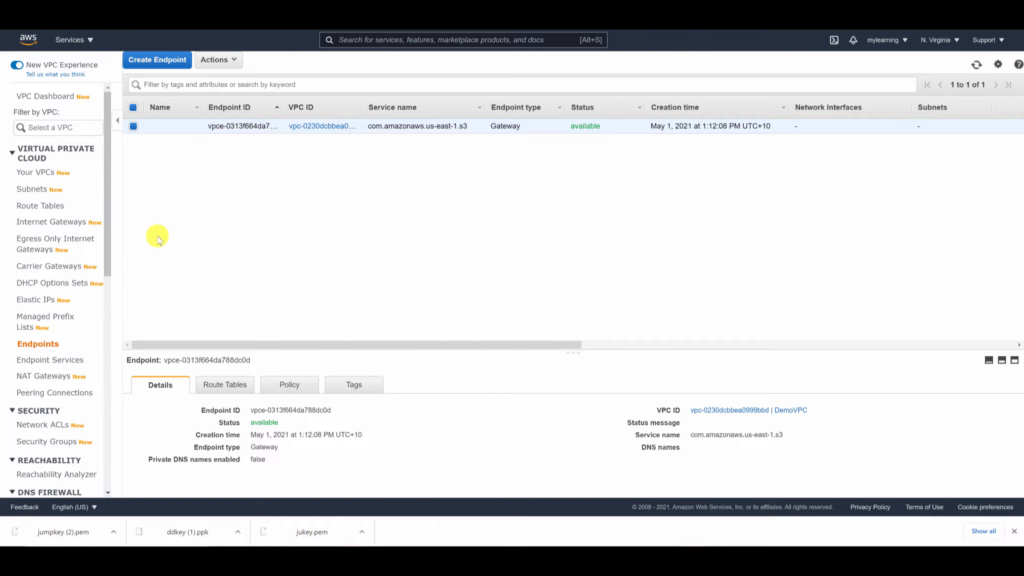
Step: Examine the routes of the Private route table for the entry pointing to the S3 endpoint
click(54, 208)
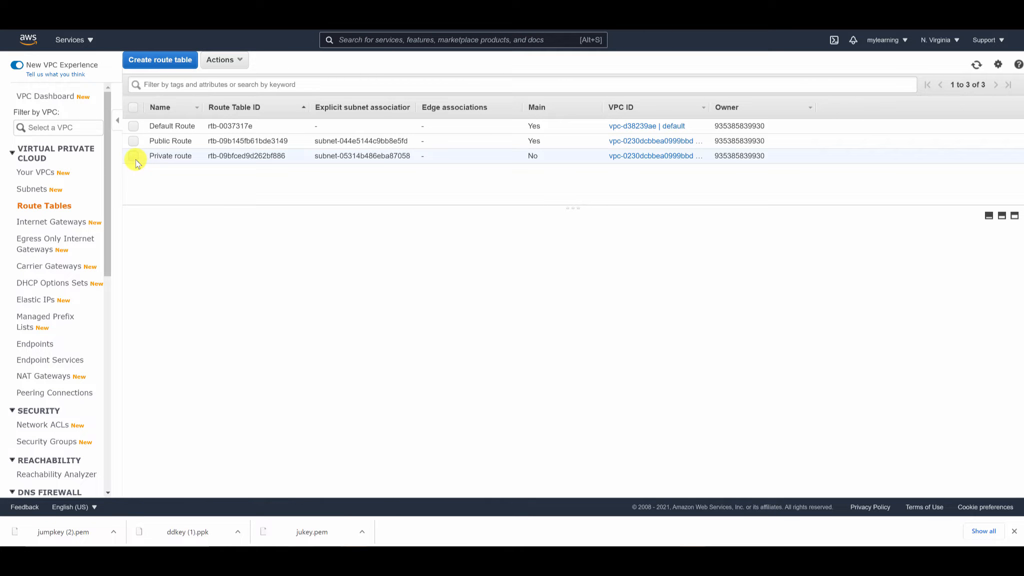
click(136, 160)
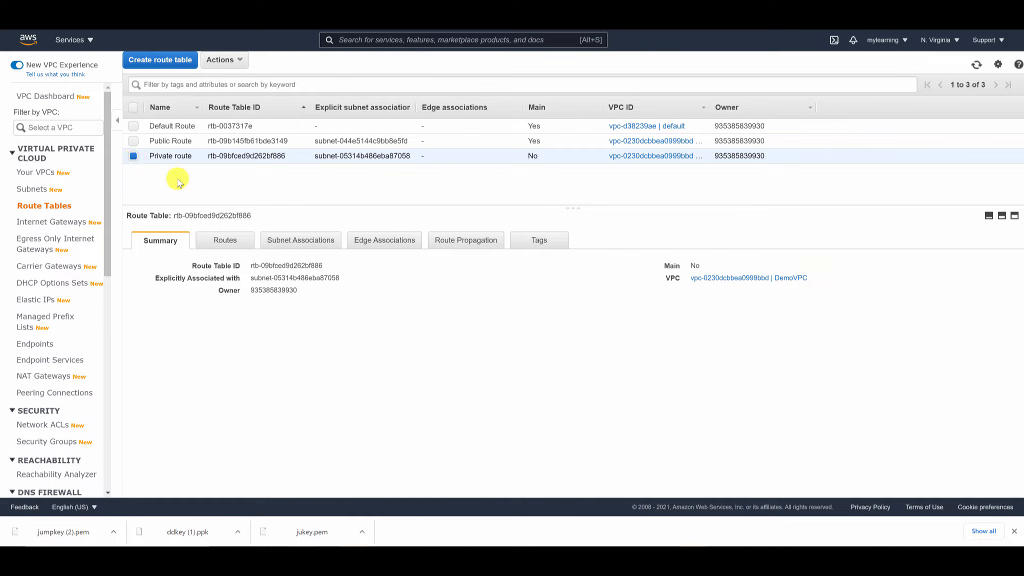
click(239, 244)
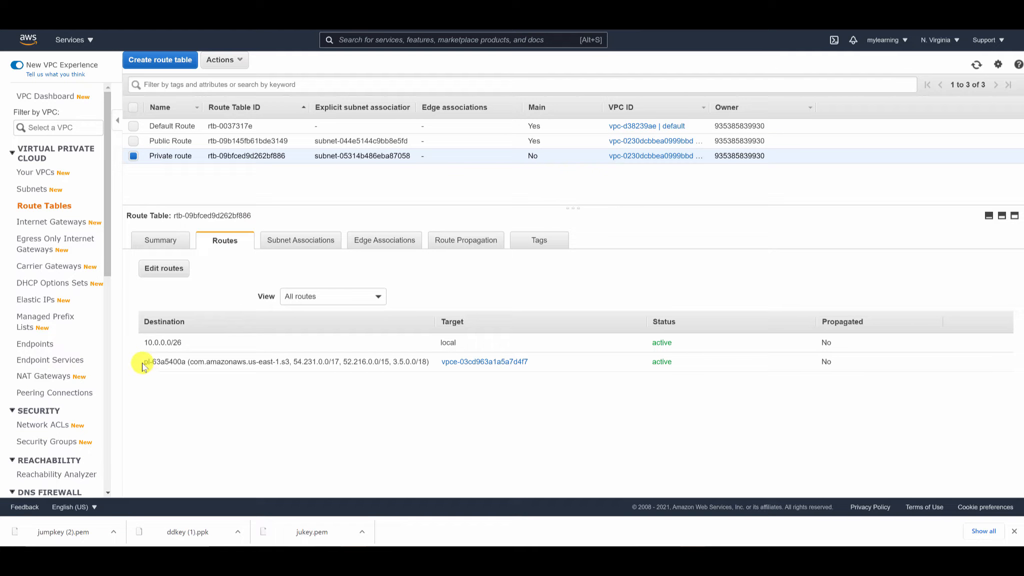
drag(144, 368, 519, 367)
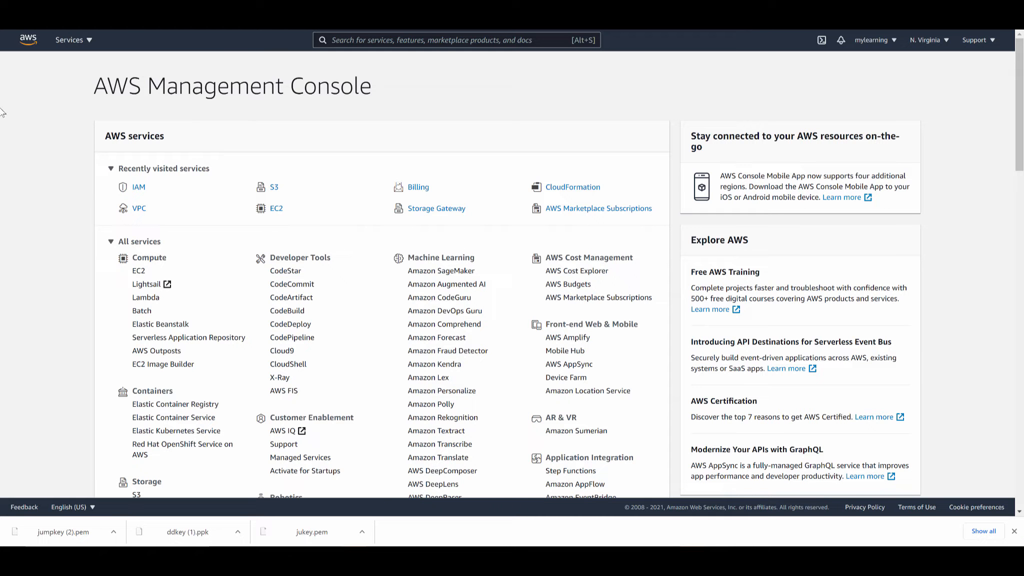
Step: Start a new IAM policy whose JSON, version 2012-10-17, allows s3:ListBucket, s3:GetObject, s3:PutObject and s3:DeleteObject on arn:aws:s3:::ddvesbucket and arn:aws:s3:::ddvesbucket/*
click(139, 187)
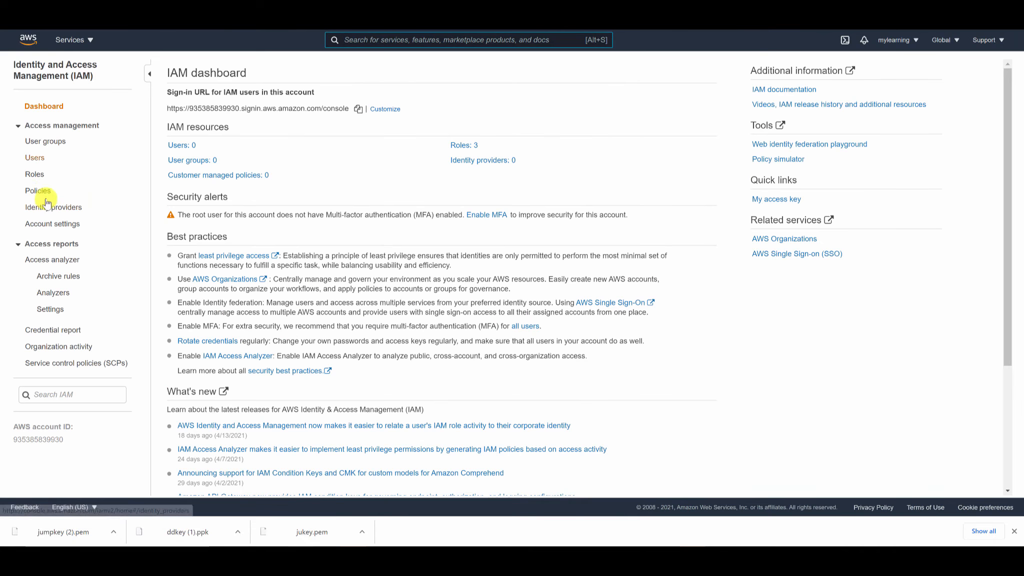
click(37, 191)
click(195, 66)
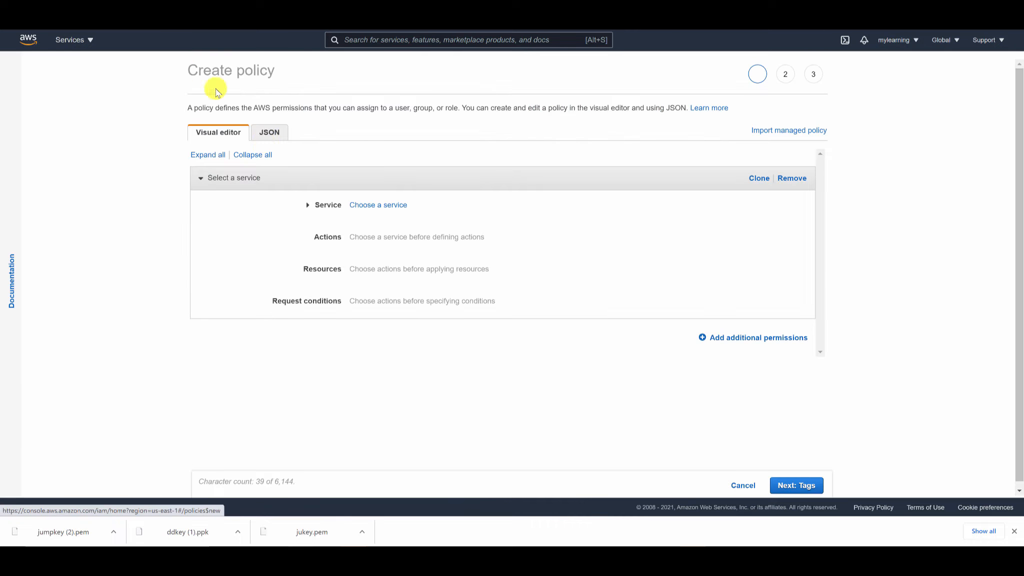
click(274, 140)
click(238, 215)
key(ctrl+a)
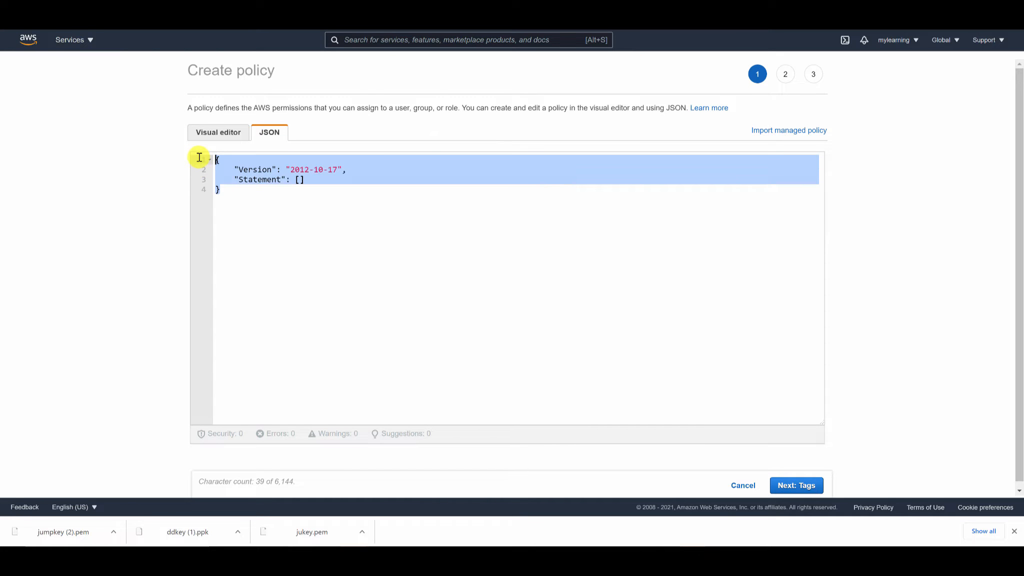
text({ 	"Version": "2012-10-17", 	"Statement": [ 		{ 		"Effect": "Allow", 		"Action": [ 			"s3:ListBucket", 			"s3:GetObject", 			"s3:PutObject", 			"s3:DeleteObject" 			], 		"Resource": [ 			"arn:aws:s3:::ddvesbucket", 			"arn:aws:s3:::ddvesbucket/*" 			] 		} 	] })
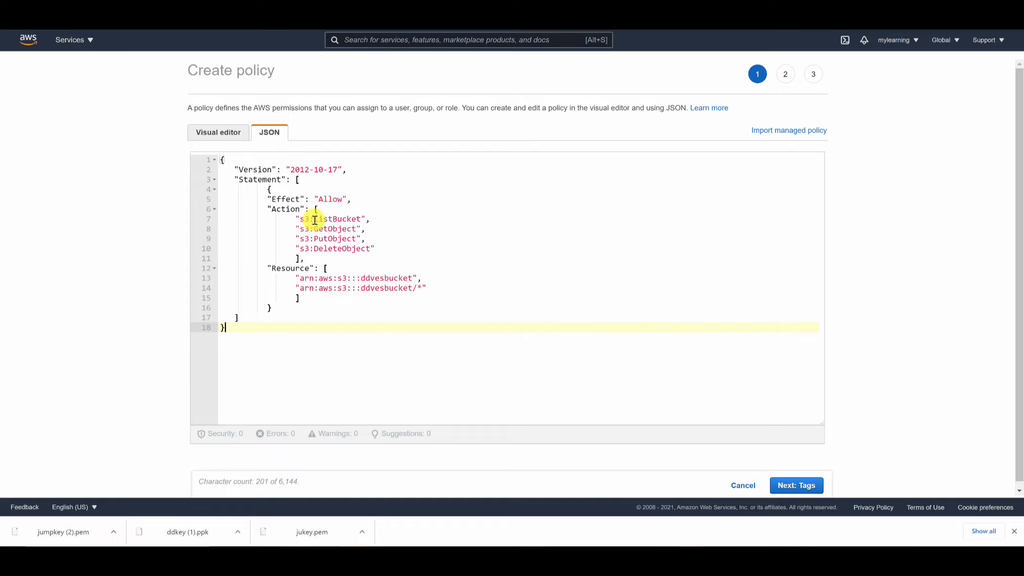
drag(314, 218, 355, 229)
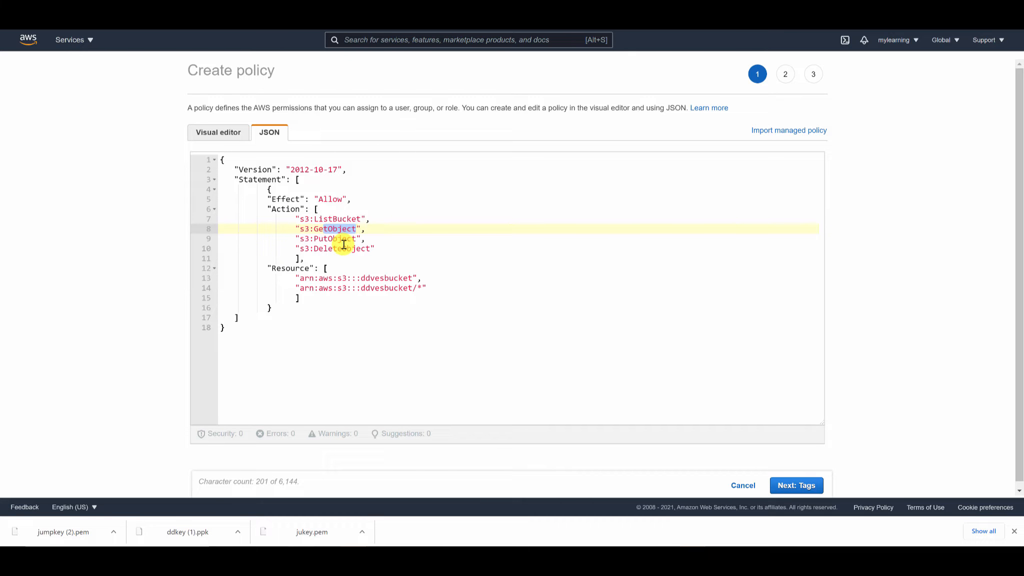
click(361, 279)
drag(361, 279, 412, 278)
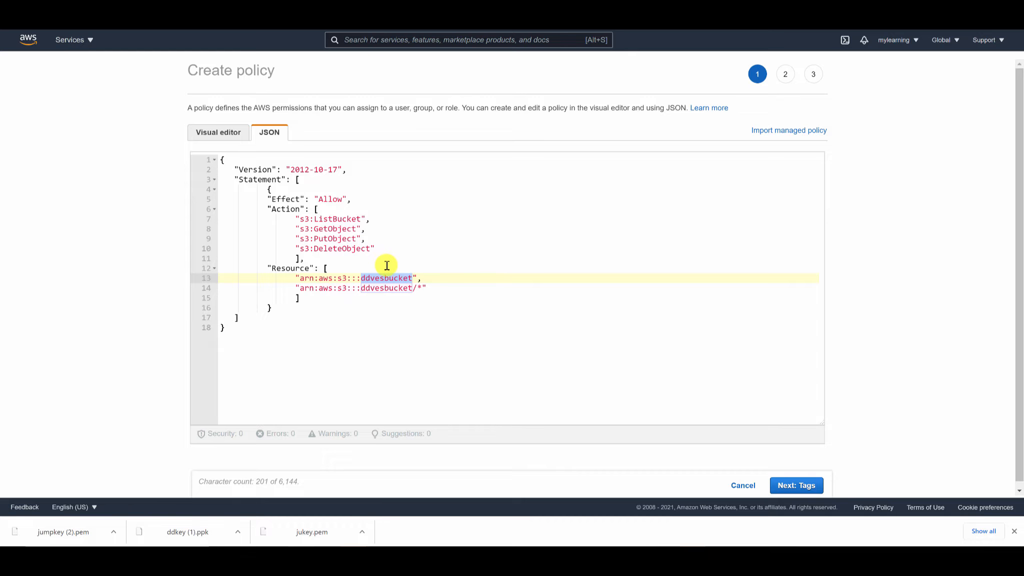
Step: Create the policy without tags, using ddvepolicy as its name and description, and search the policy list for ddve
click(403, 326)
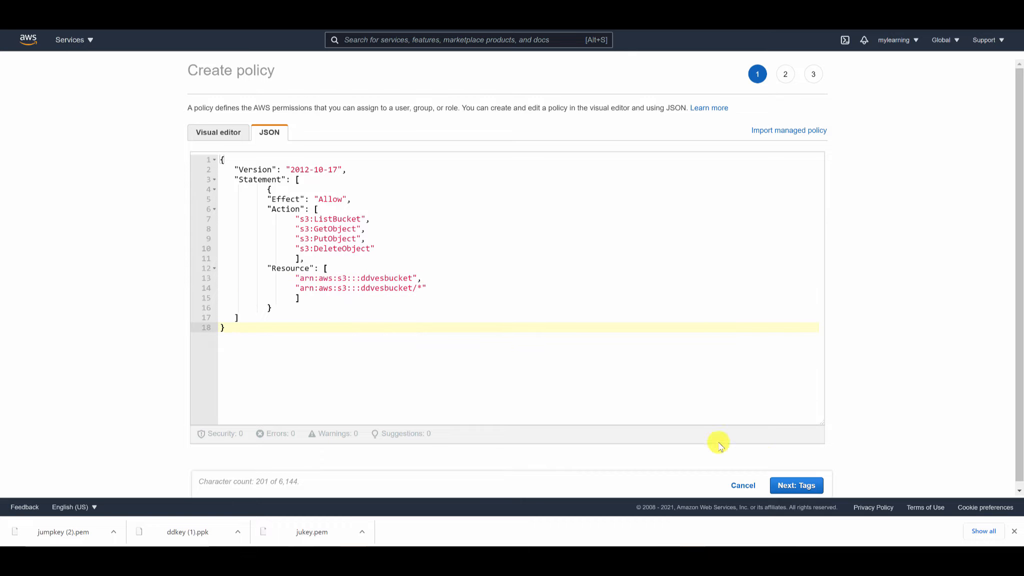
click(794, 485)
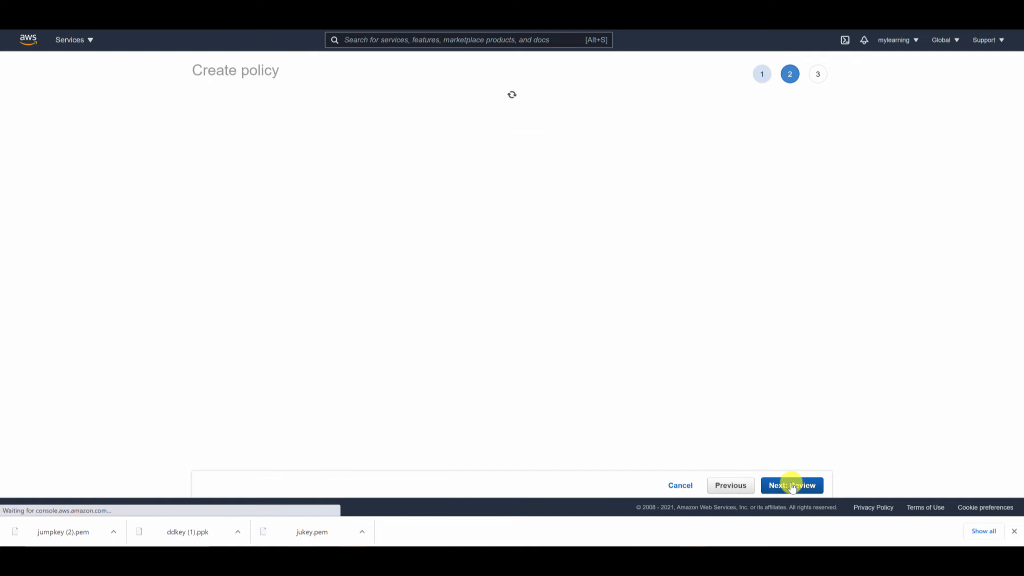
click(792, 485)
click(387, 140)
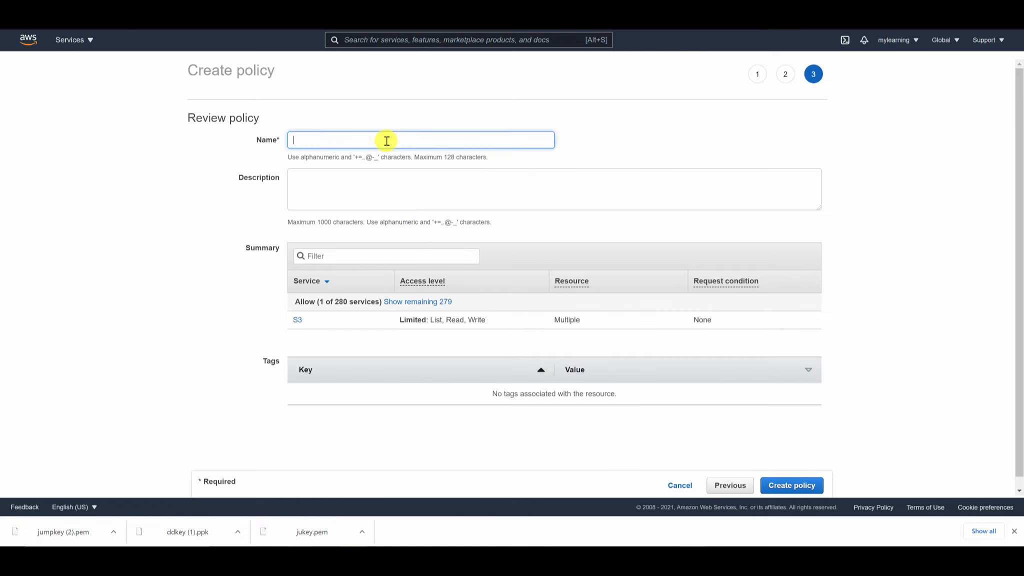
text(ddvepolicy)
drag(350, 139, 210, 139)
key(ctrl+c)
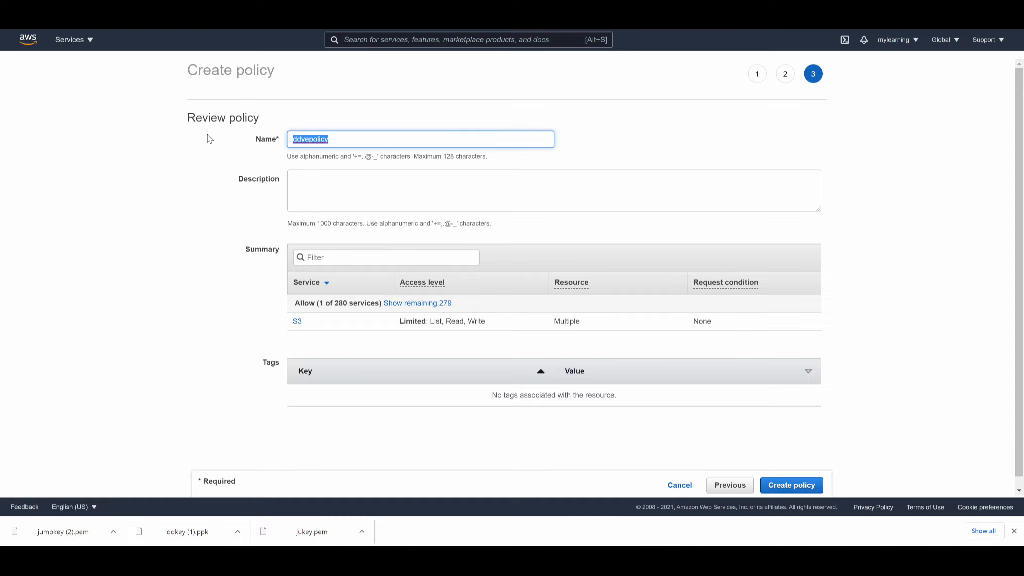
click(304, 186)
key(ctrl+v)
click(781, 488)
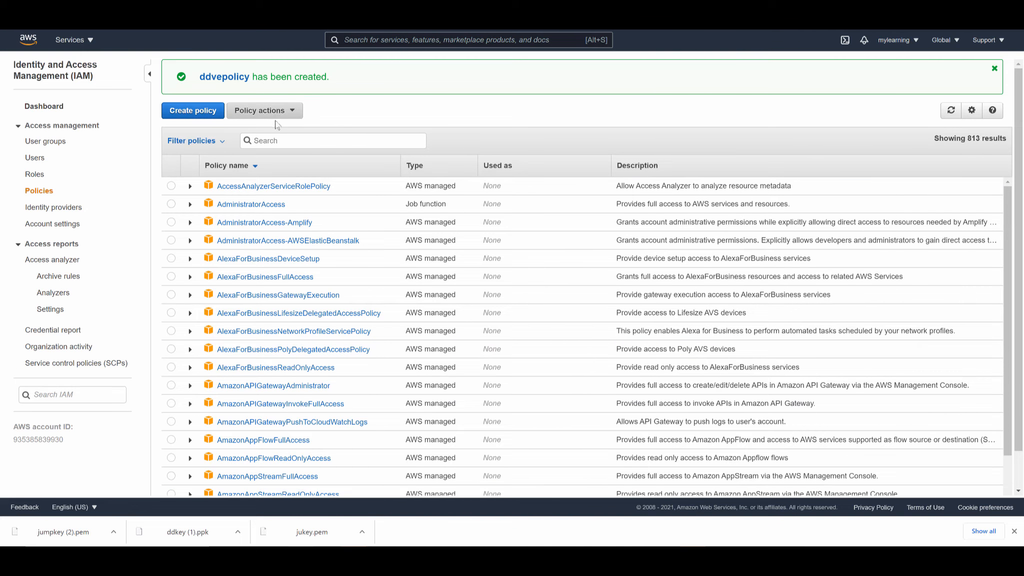
text(ddve)
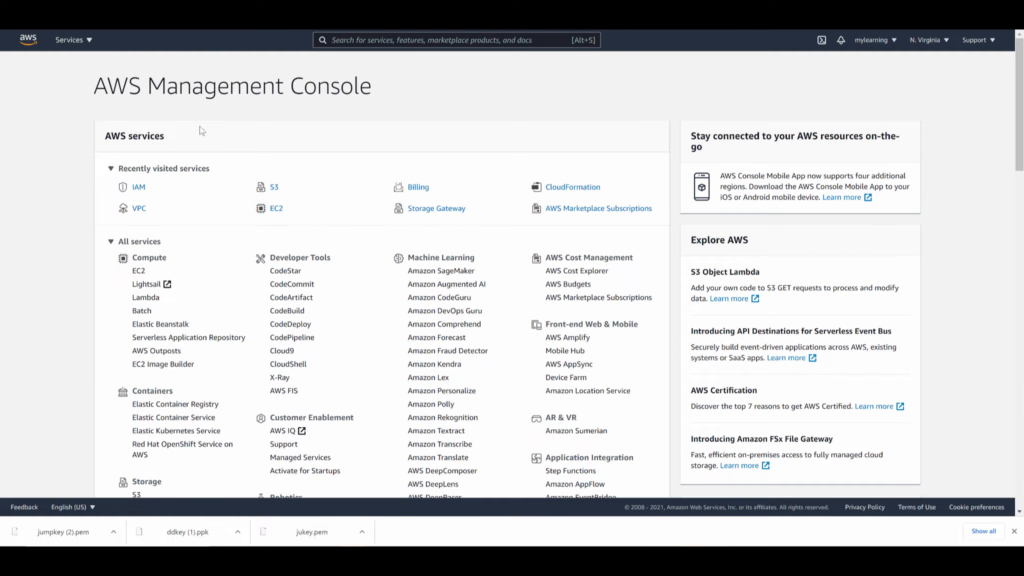
Step: Start a new IAM role with AWS service as the trusted entity and EC2 as its use case
click(136, 191)
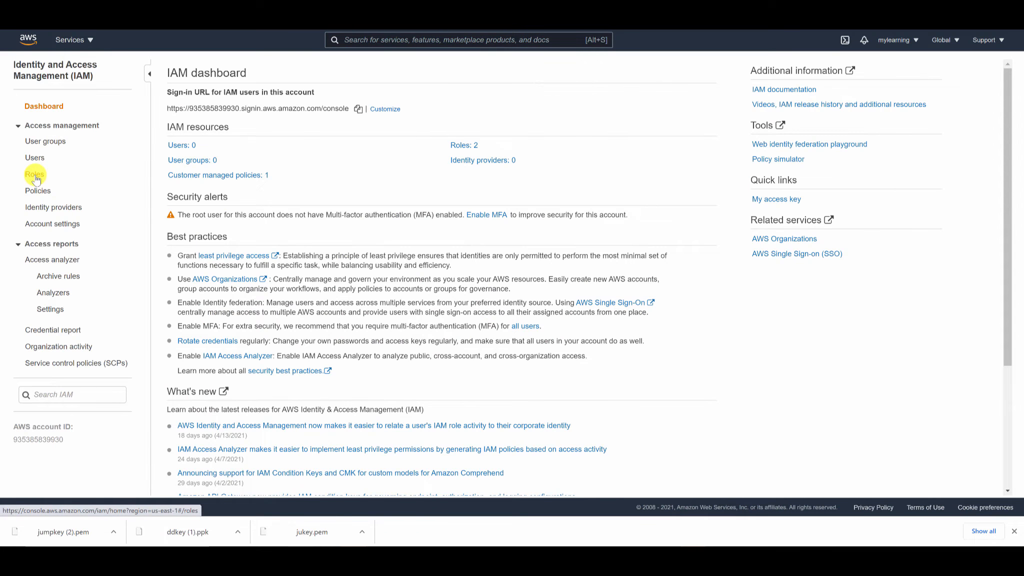
click(34, 173)
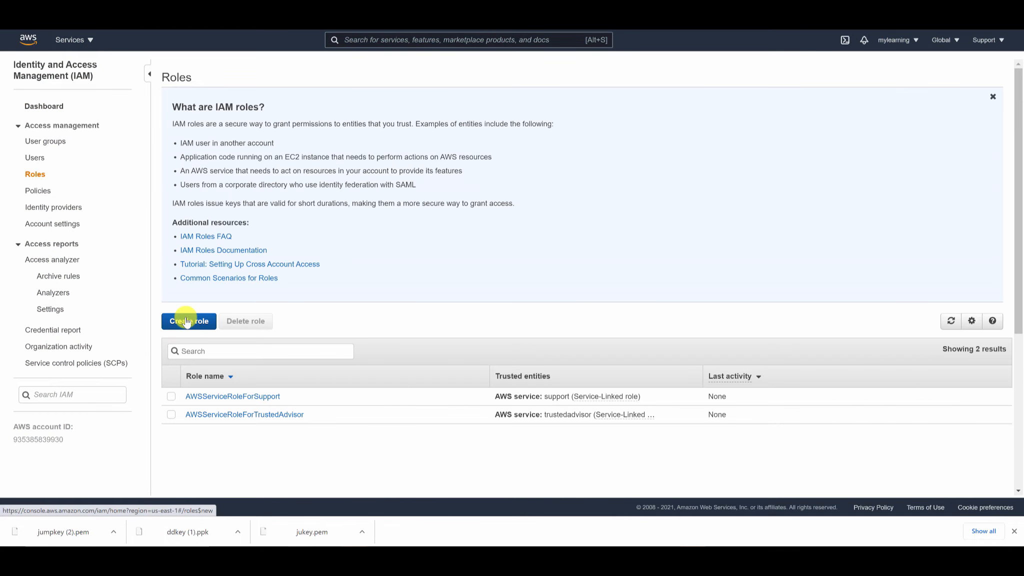
click(187, 322)
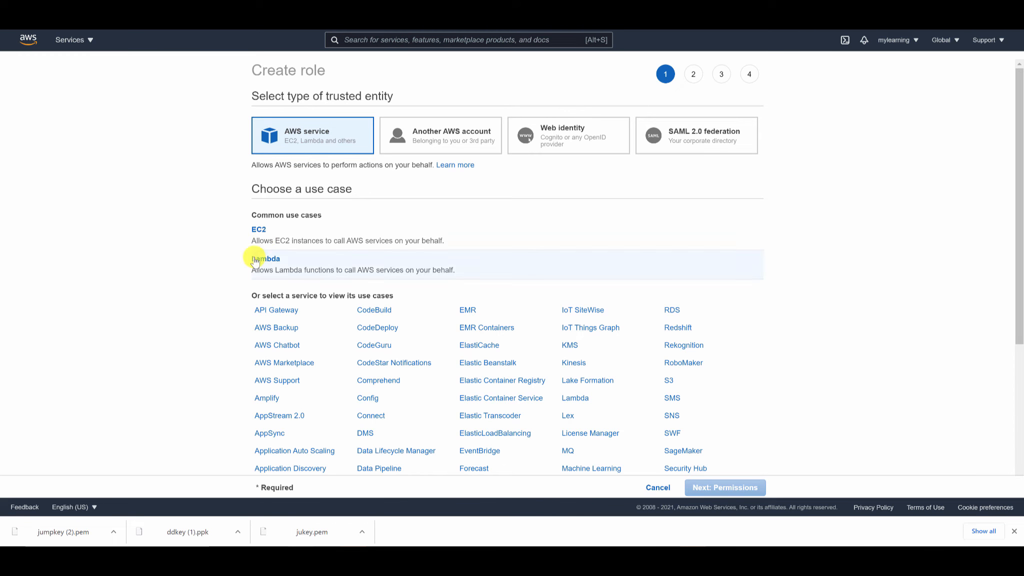
click(259, 231)
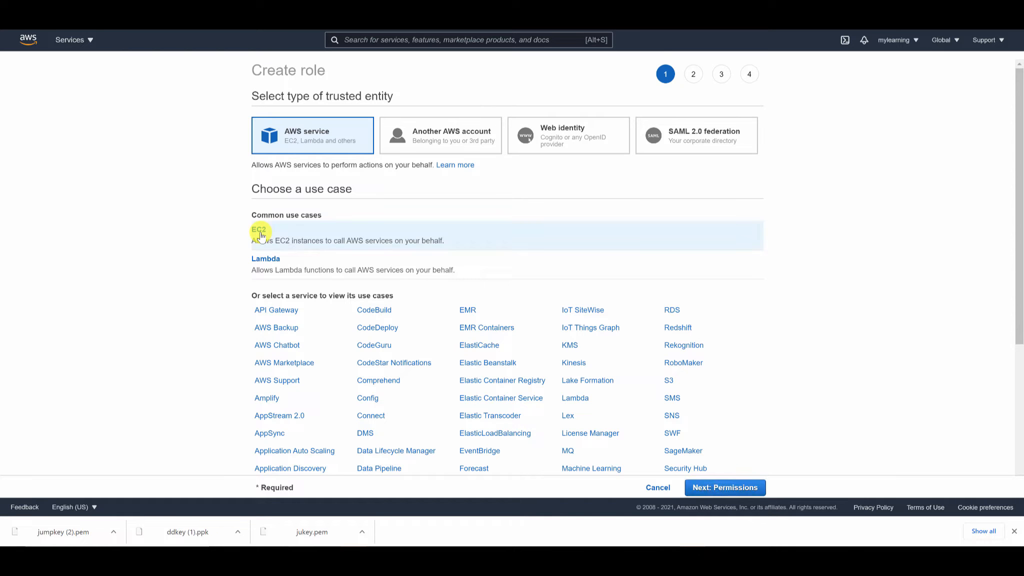
click(709, 487)
Step: Attach ddvepolicy to the new role and continue to the review without adding tags
text(d)
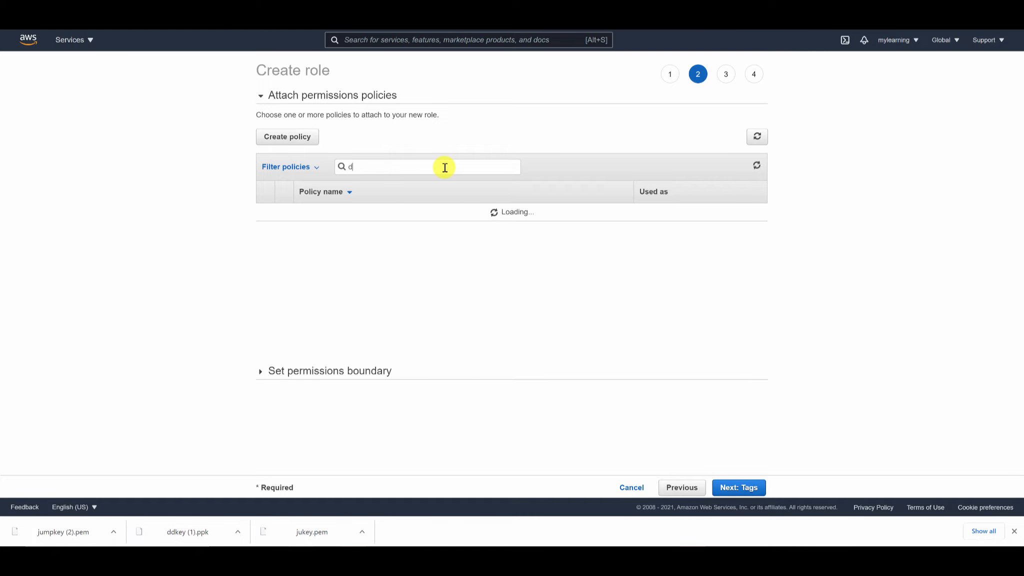
text(dve)
click(325, 216)
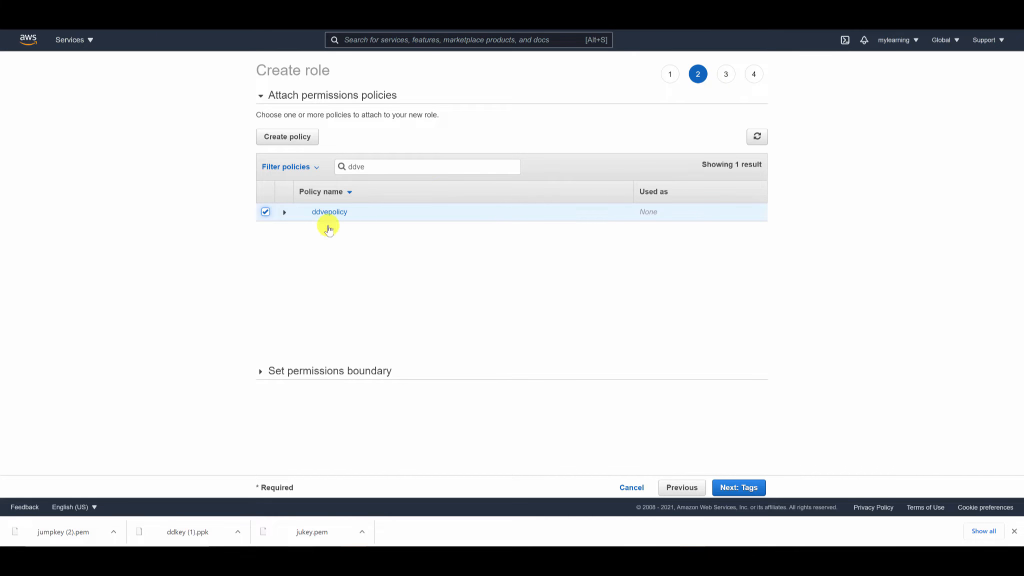
click(739, 486)
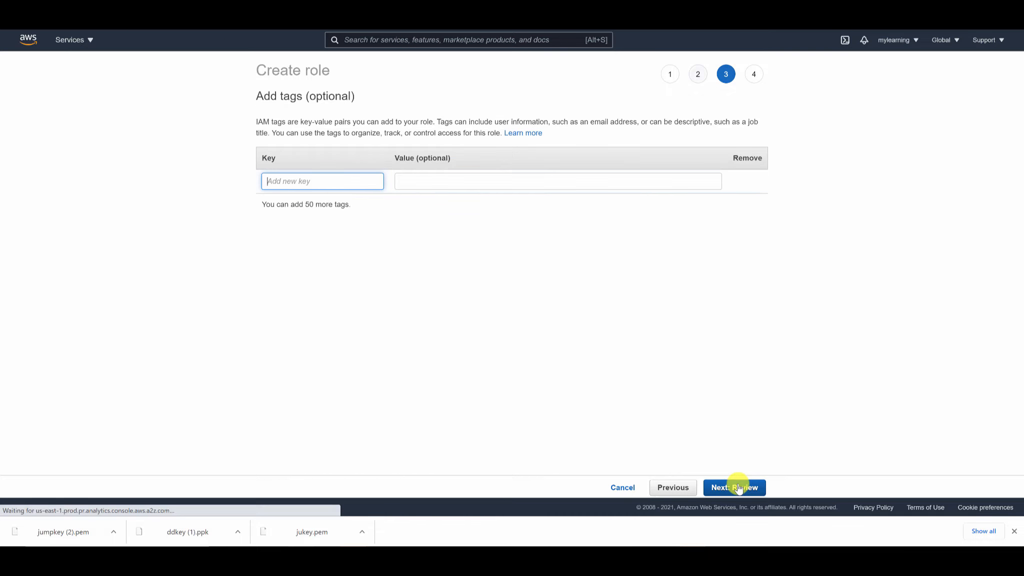
click(739, 487)
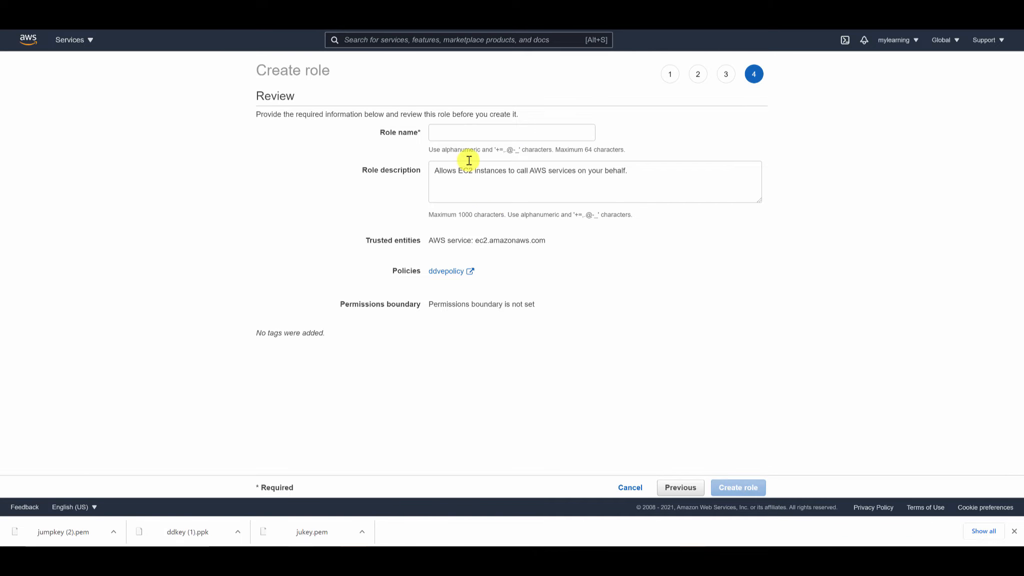
Step: Name the role ddverole, enter the same text in its description, and create it
click(461, 134)
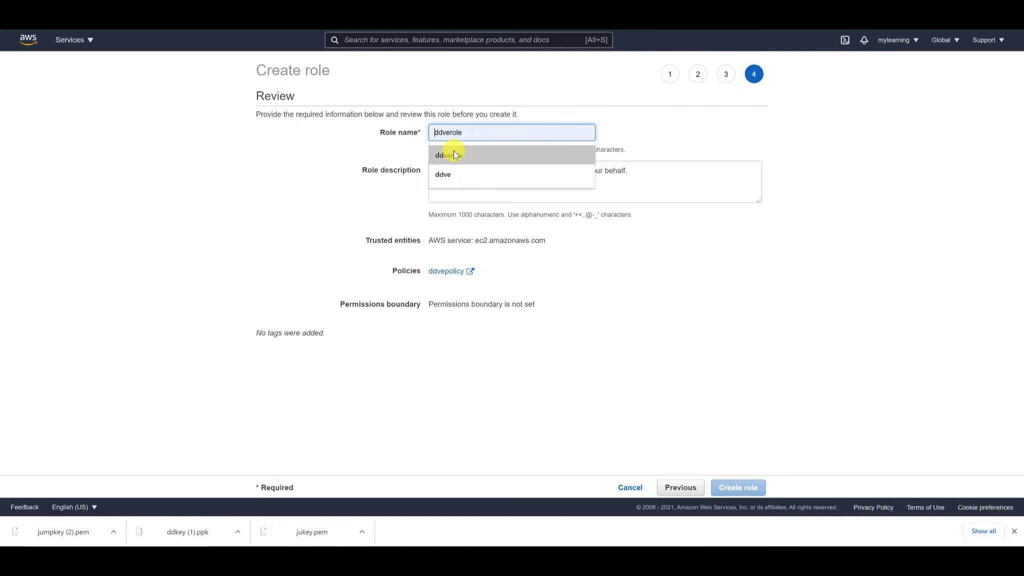
click(449, 155)
double_click(448, 132)
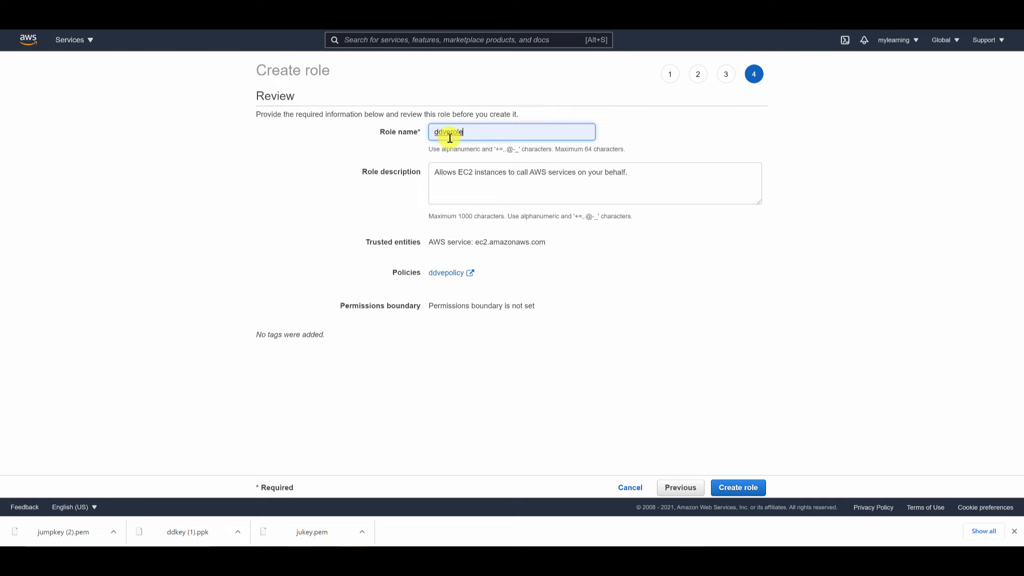
key(ctrl+c)
key(Tab)
key(ctrl+v)
click(750, 488)
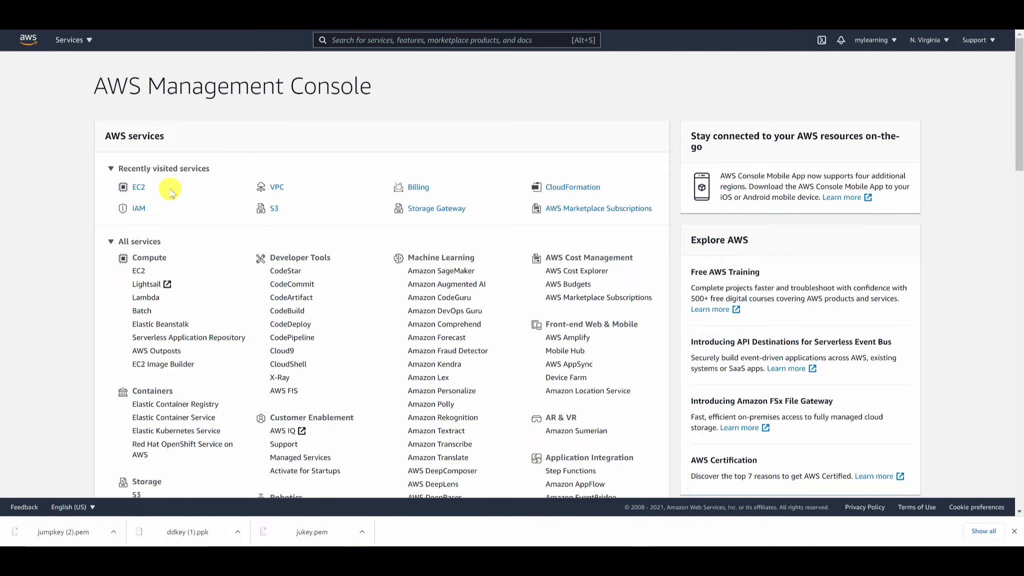
Step: Start launching an EC2 instance from the free-tier Microsoft Windows Server 2019 Base image, using the t2.micro instance type
click(139, 190)
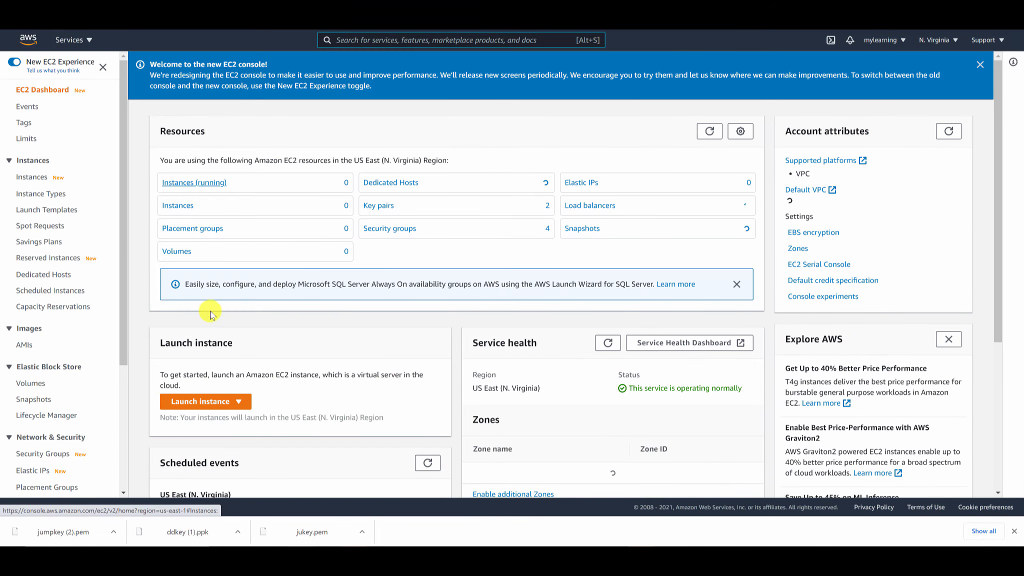
click(198, 407)
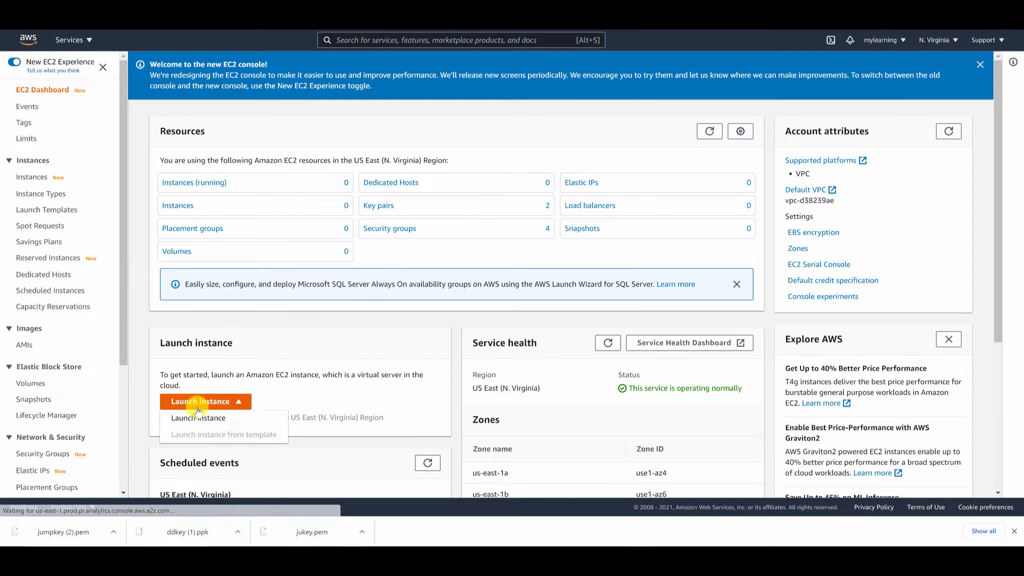
click(193, 416)
click(225, 401)
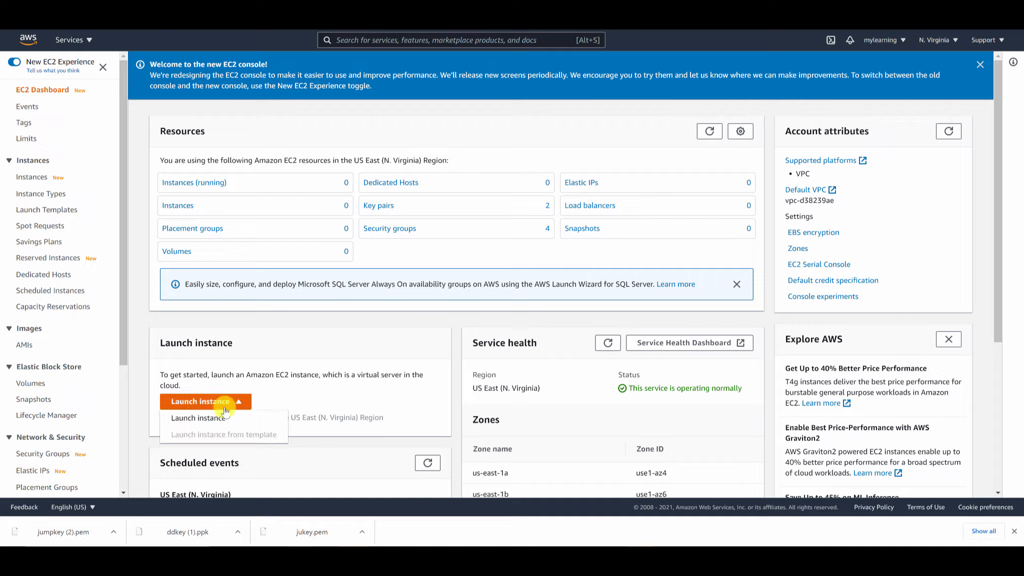
click(216, 420)
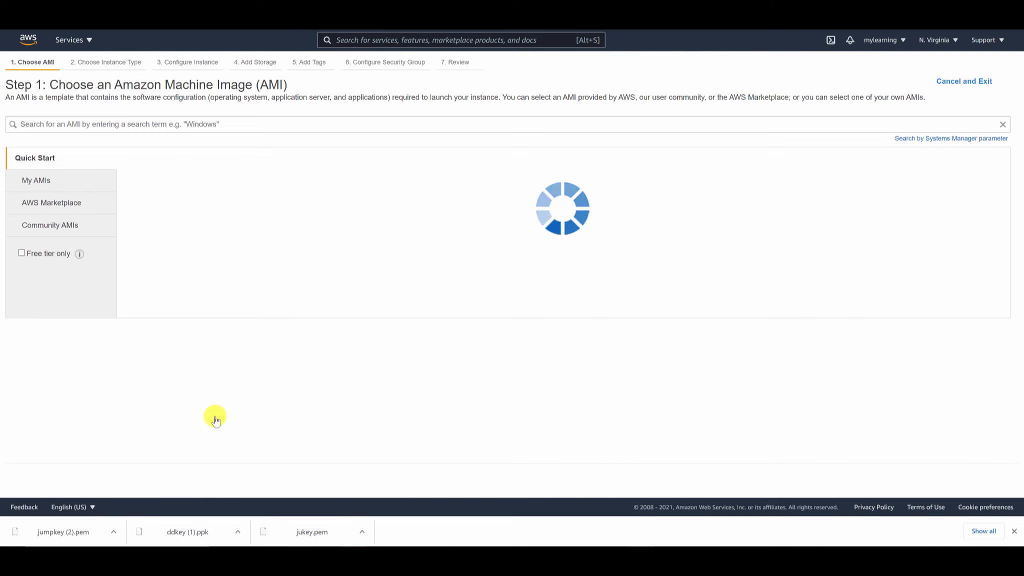
click(22, 254)
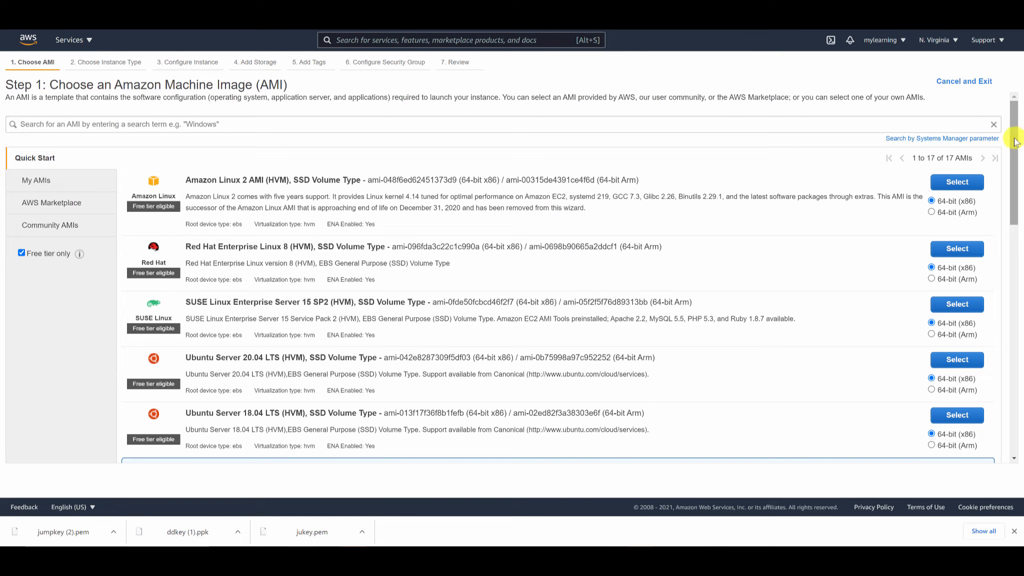
drag(1015, 141, 1015, 245)
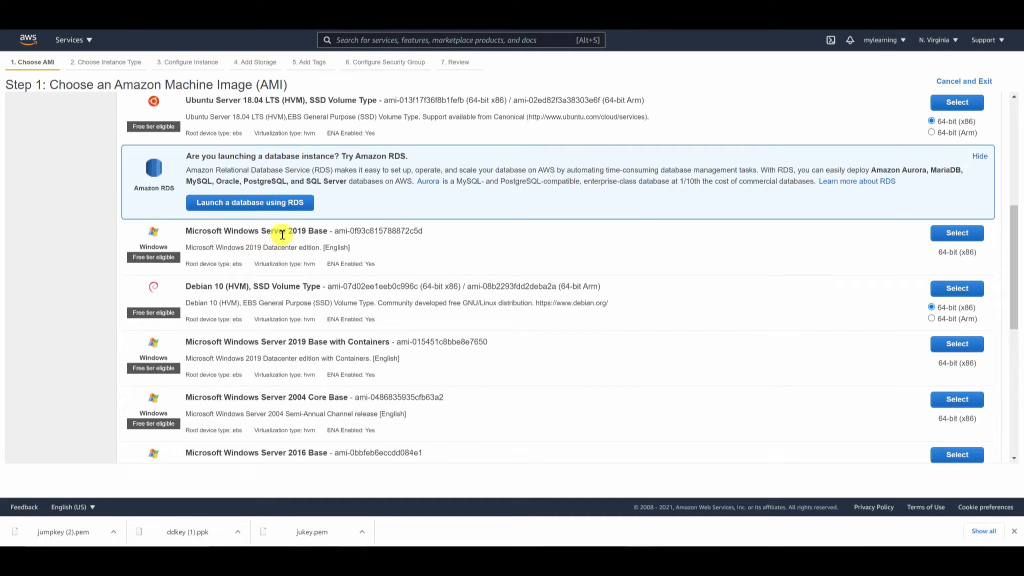
click(956, 235)
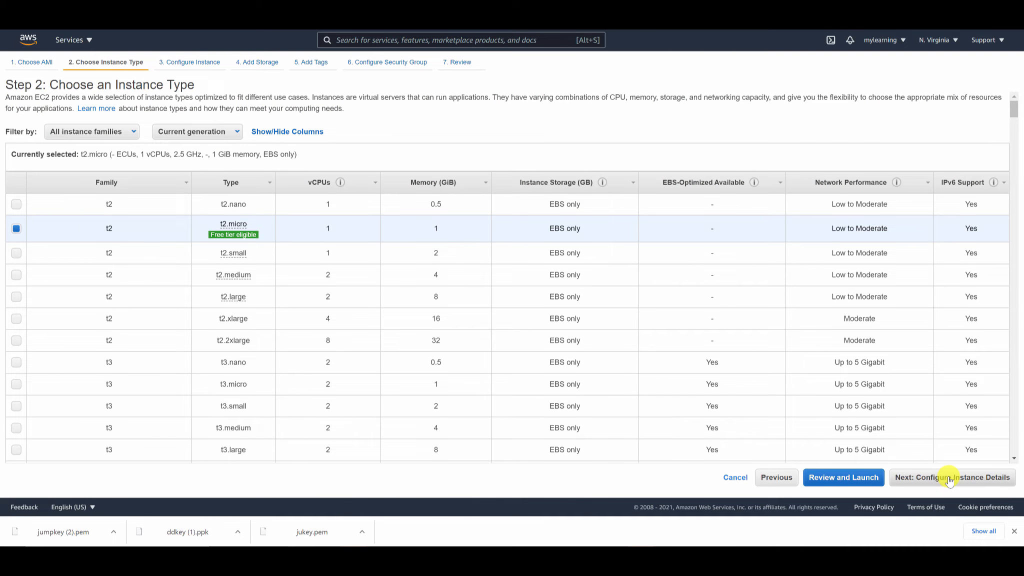
click(949, 479)
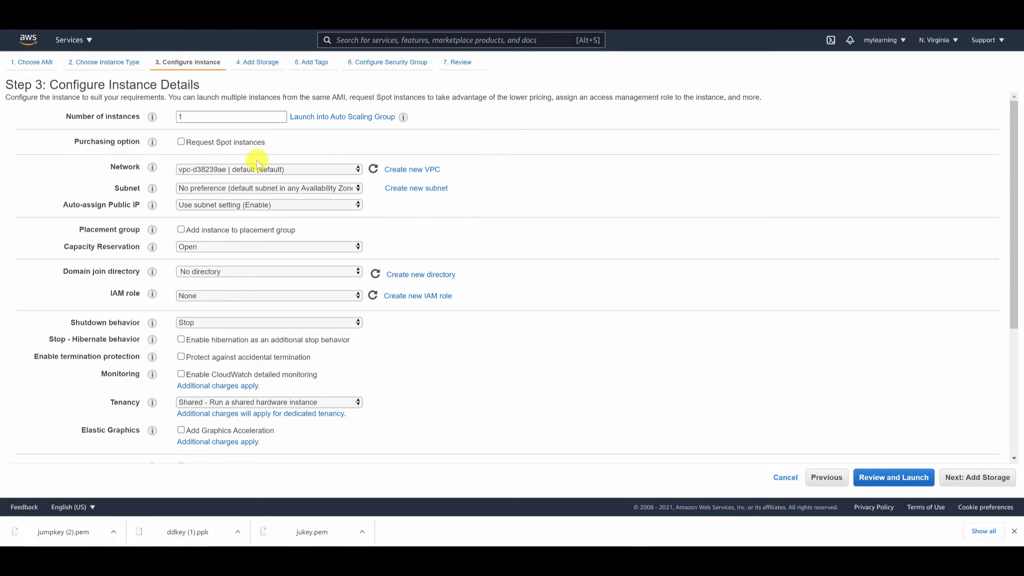
Step: Place the instance in DemoVPC's PublicSubnet and enable auto-assignment of a public IP
click(241, 170)
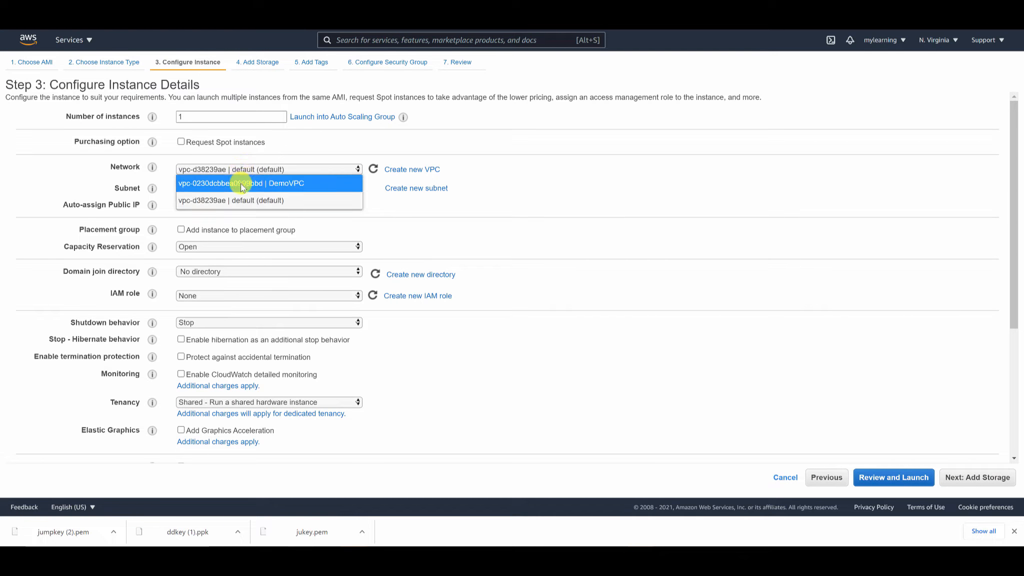
click(241, 183)
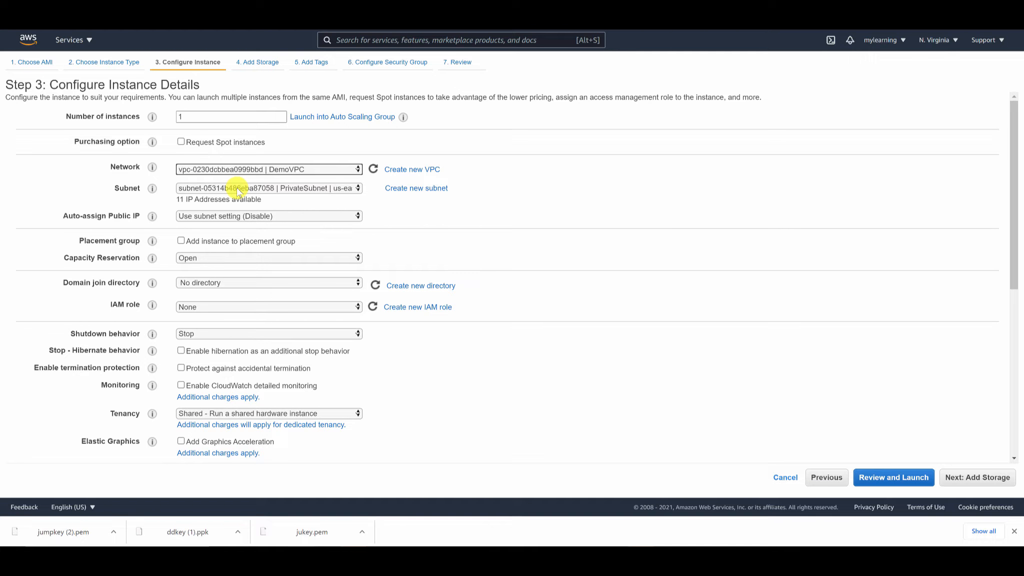
click(237, 189)
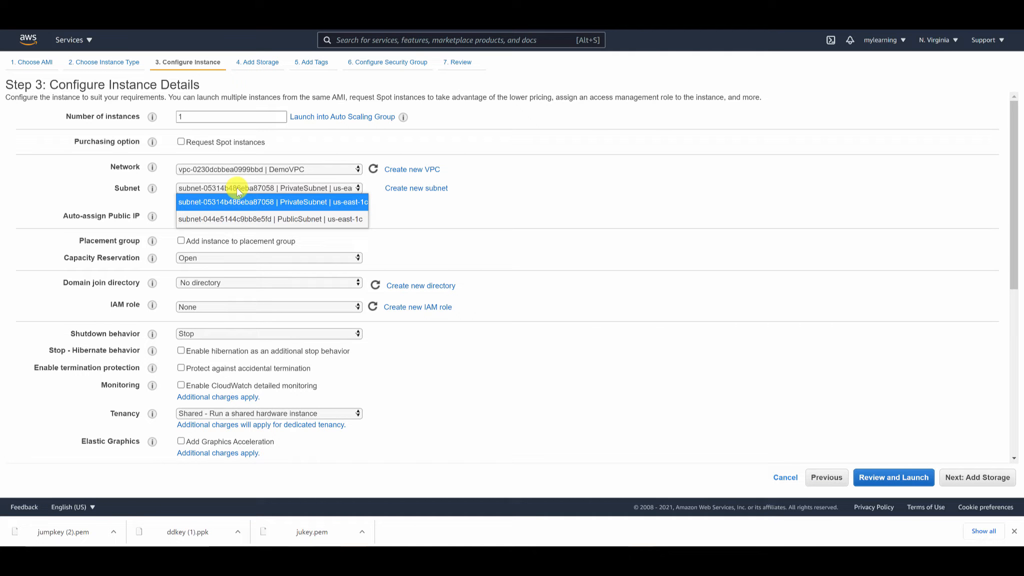
click(253, 221)
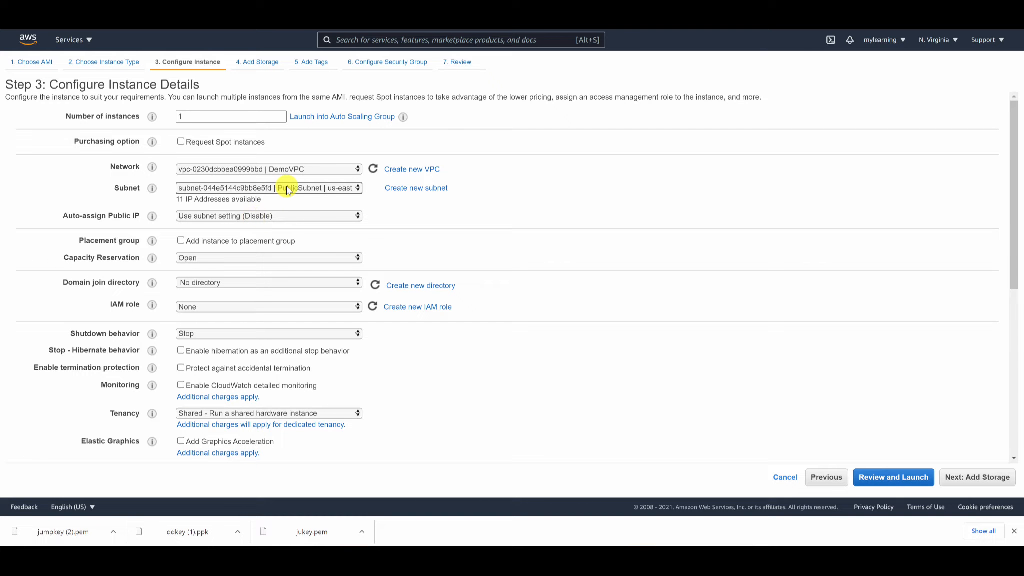
click(260, 216)
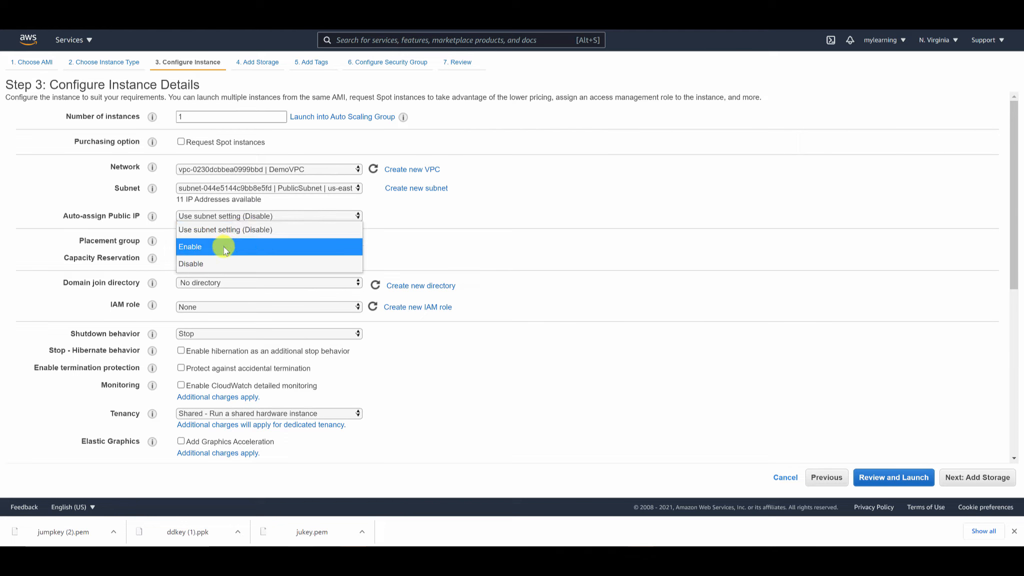
click(223, 246)
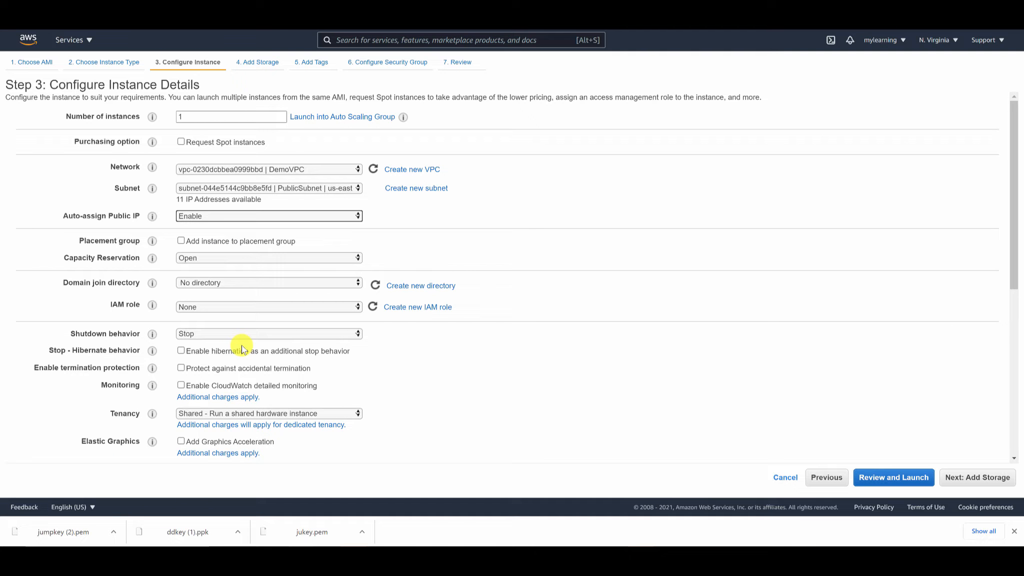
click(970, 476)
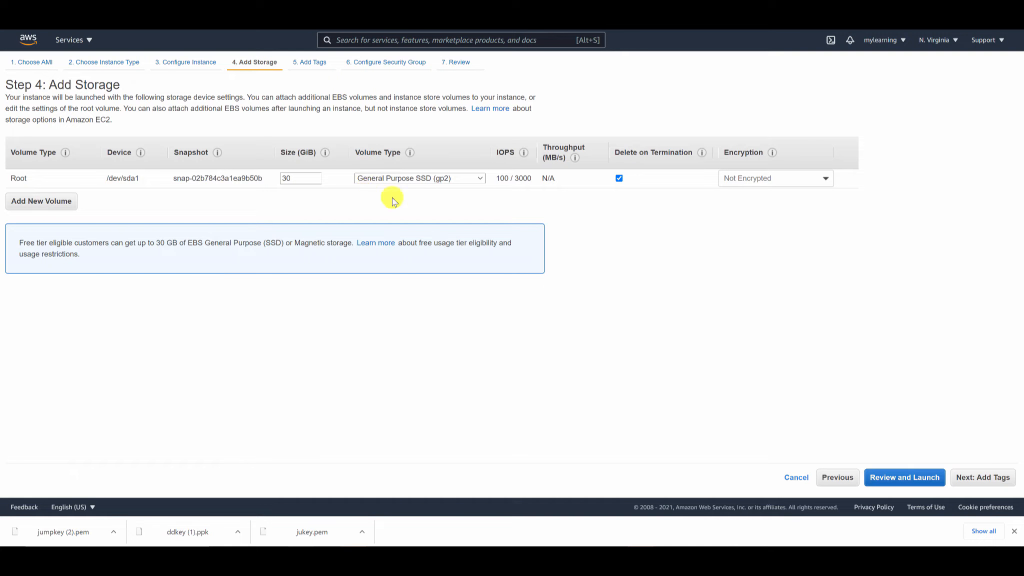
Step: Keep the default storage settings and add a tag to the instance with key Name and value Jumphost
click(983, 477)
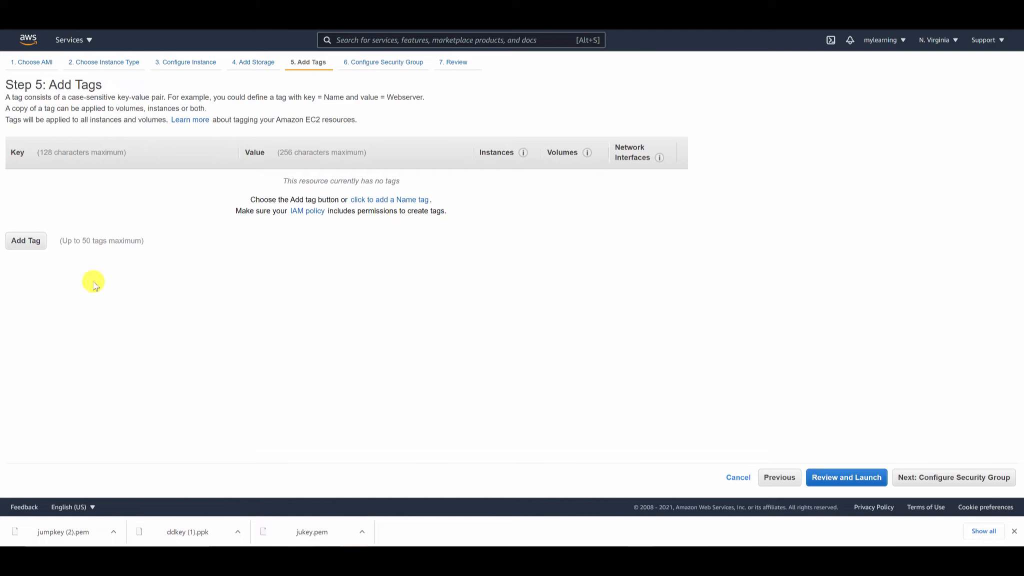
click(28, 241)
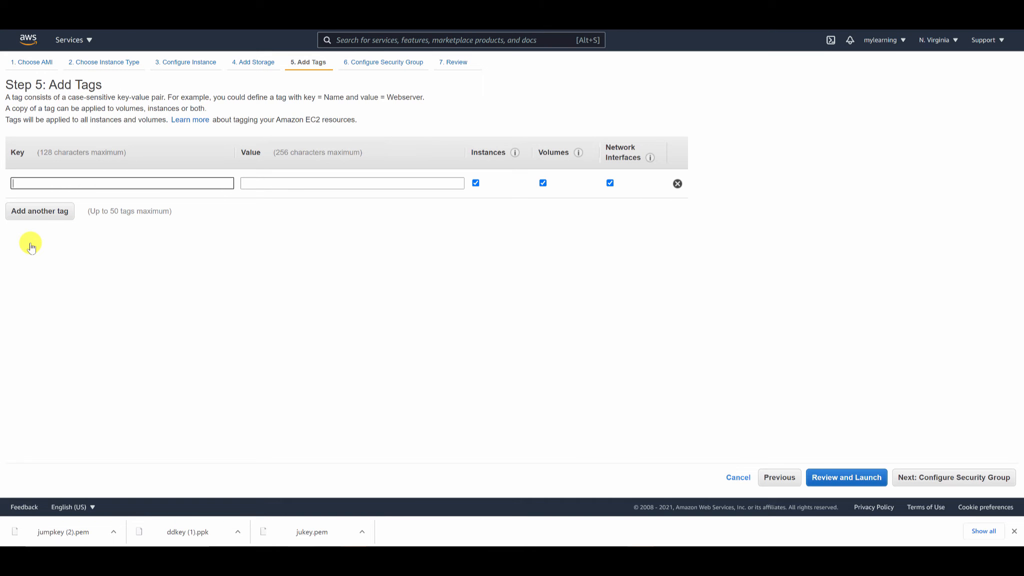
text(Name)
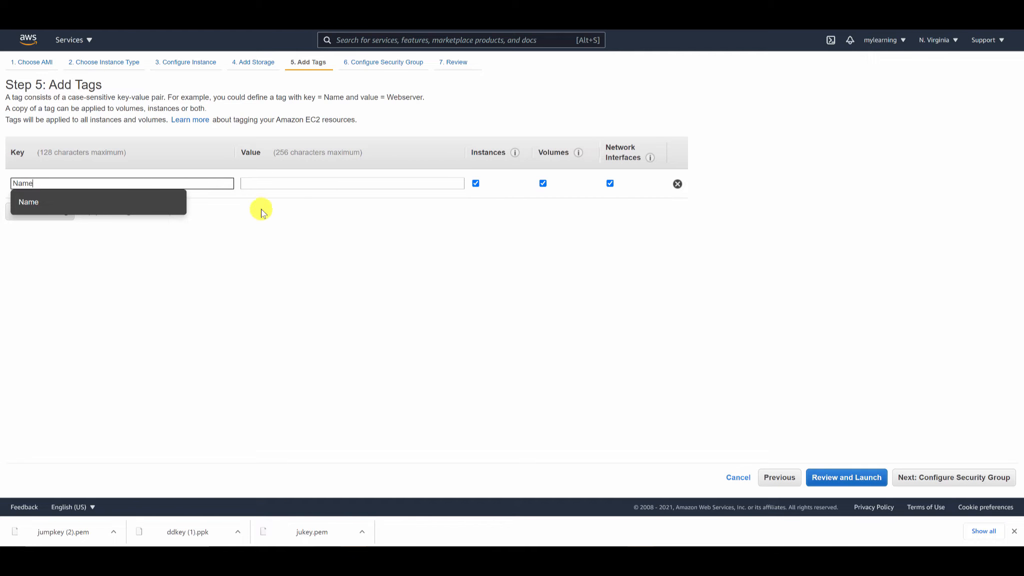
click(260, 182)
text(Ju)
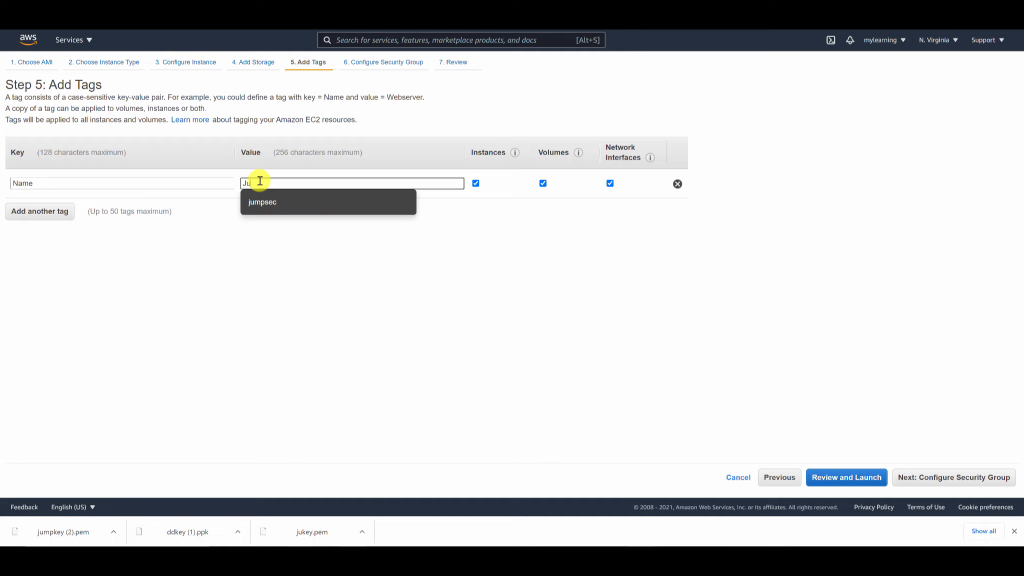
text(mphost)
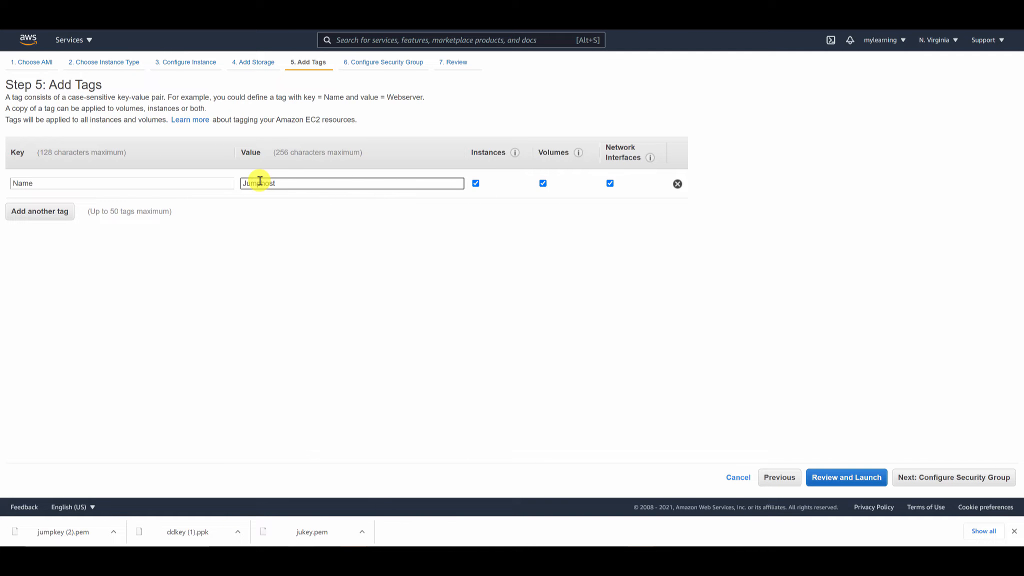
Step: Assign the existing security group jumpsec to the instance and continue to the launch review
click(924, 479)
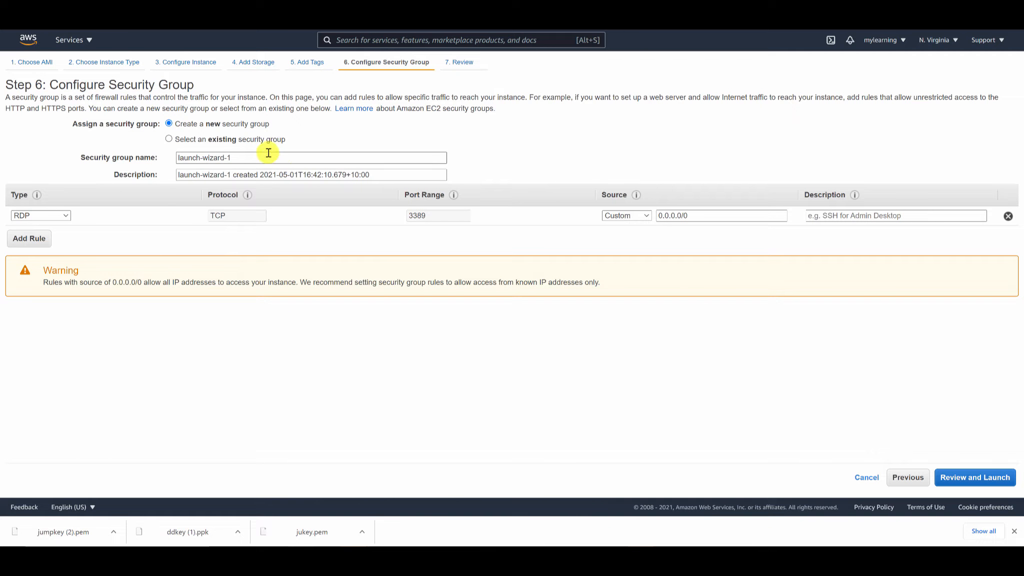
click(169, 139)
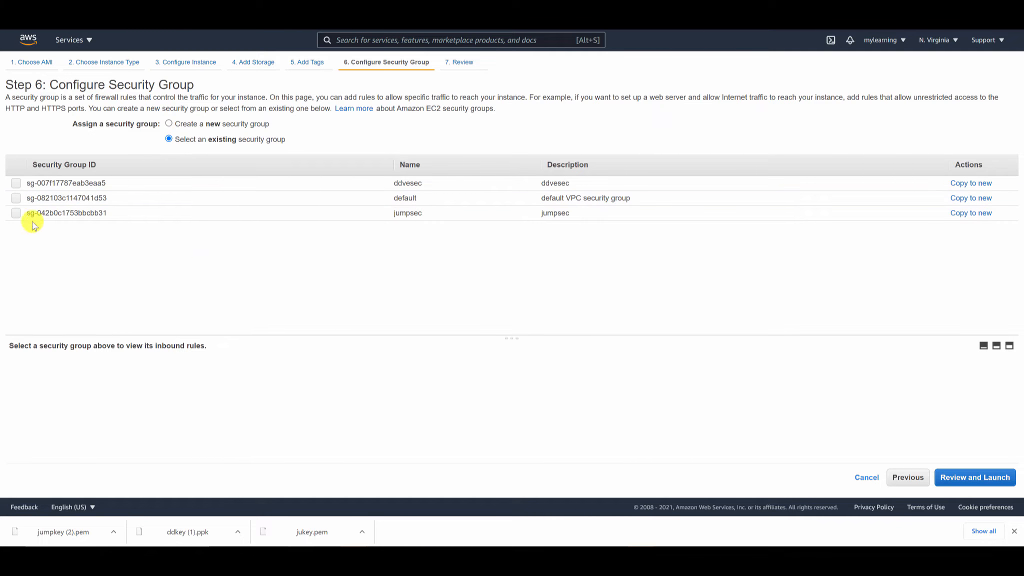
click(16, 219)
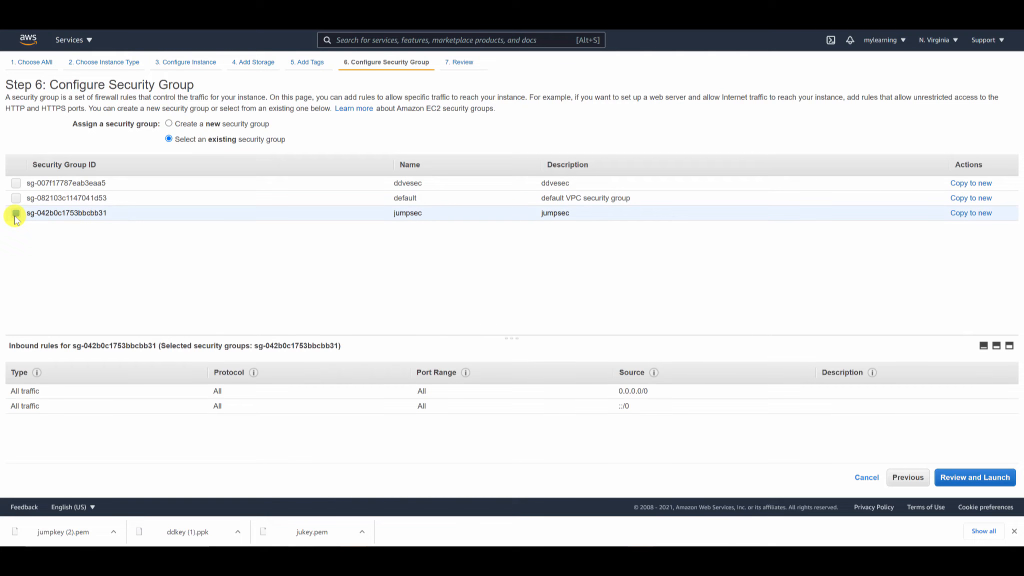
click(971, 484)
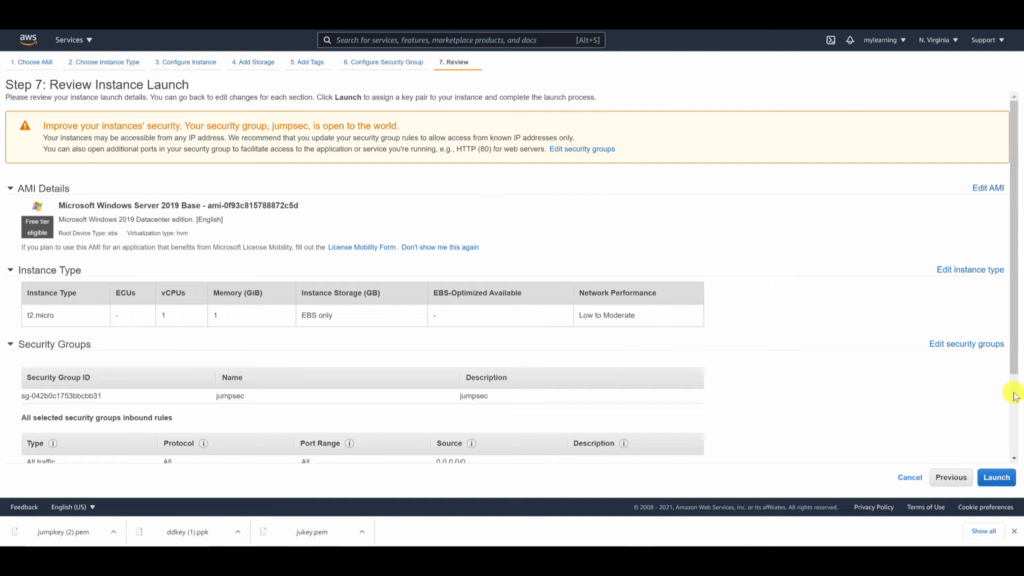
Step: Launch the instance with the existing key pair jumpkey, acknowledging access to its private key file, and view the instances
scroll(1012, 355, down, 3)
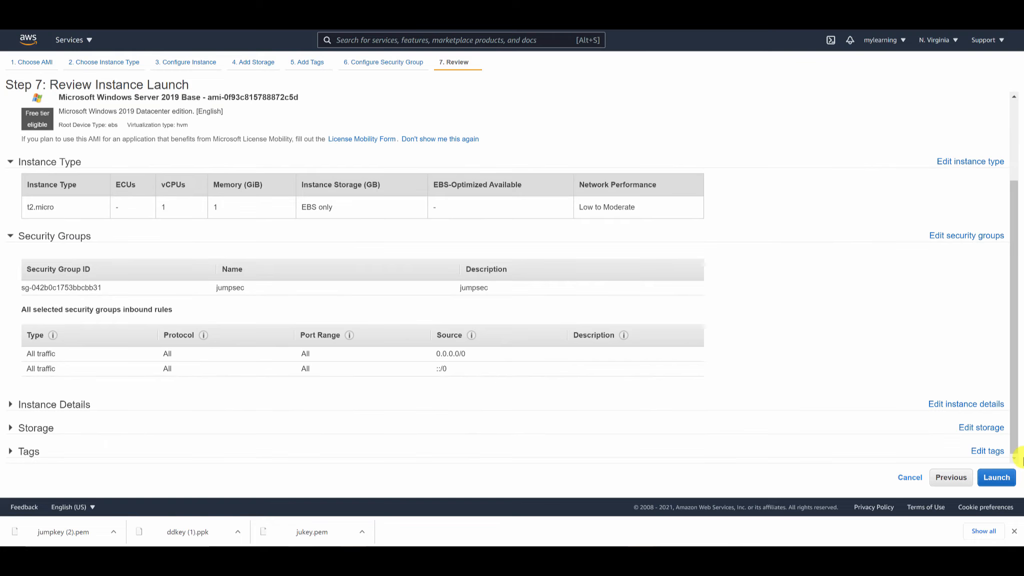
click(1000, 481)
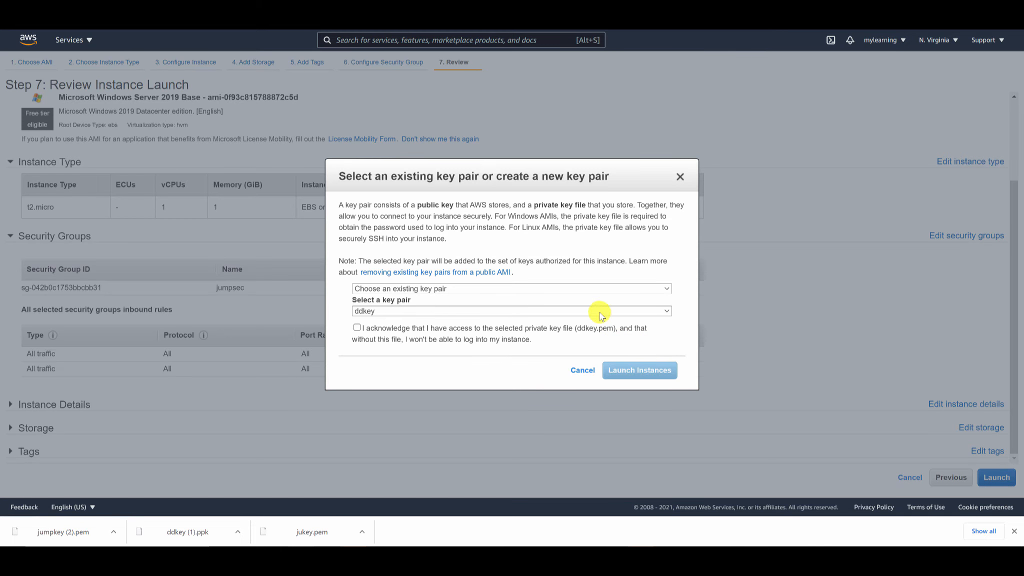
click(590, 290)
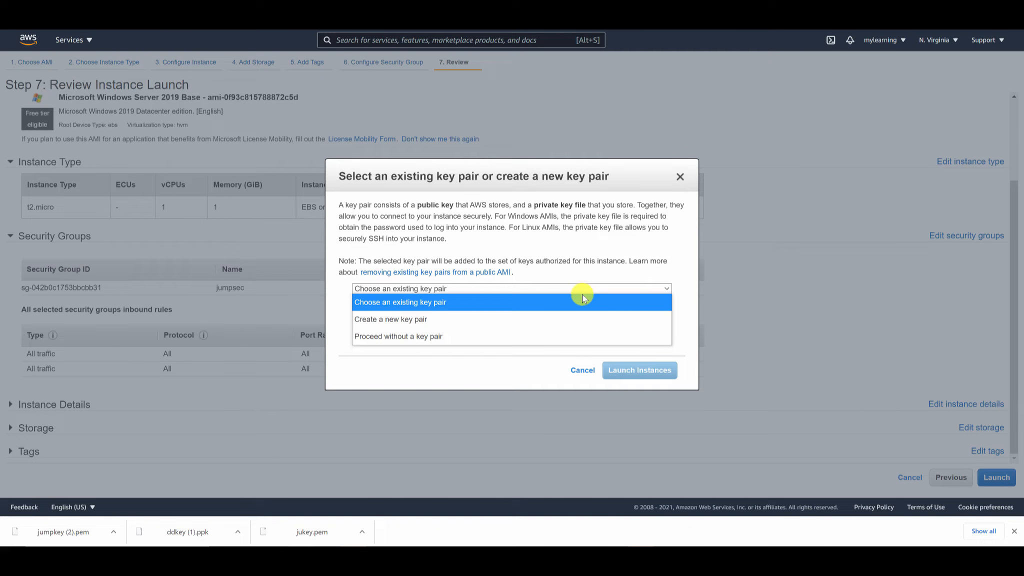
click(583, 300)
click(476, 312)
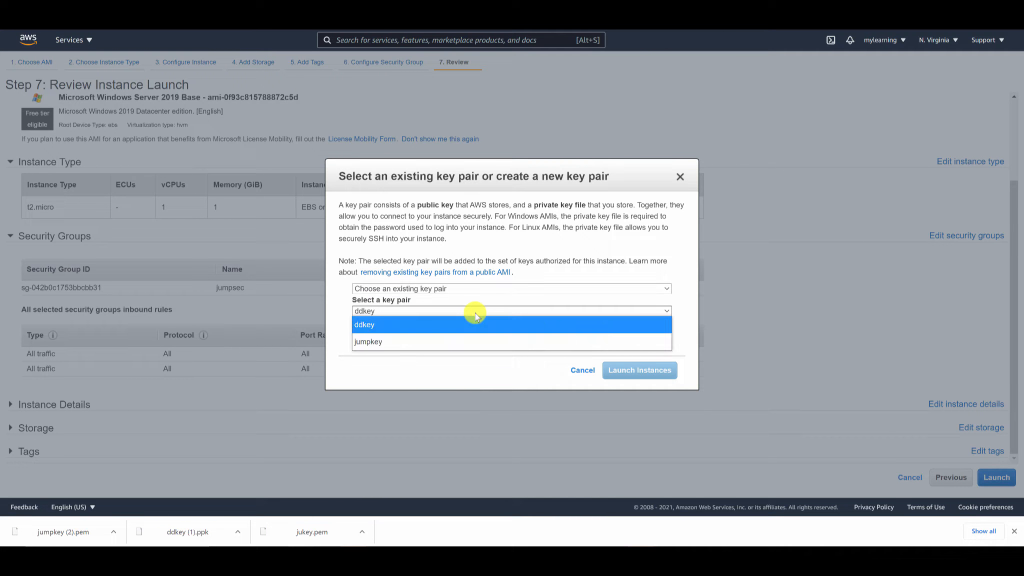
click(444, 340)
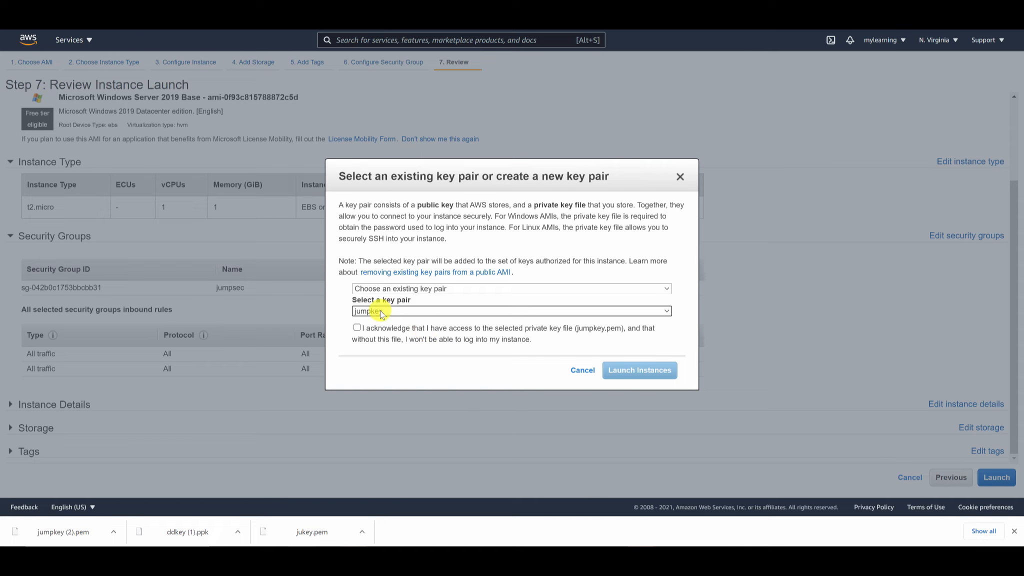
click(357, 328)
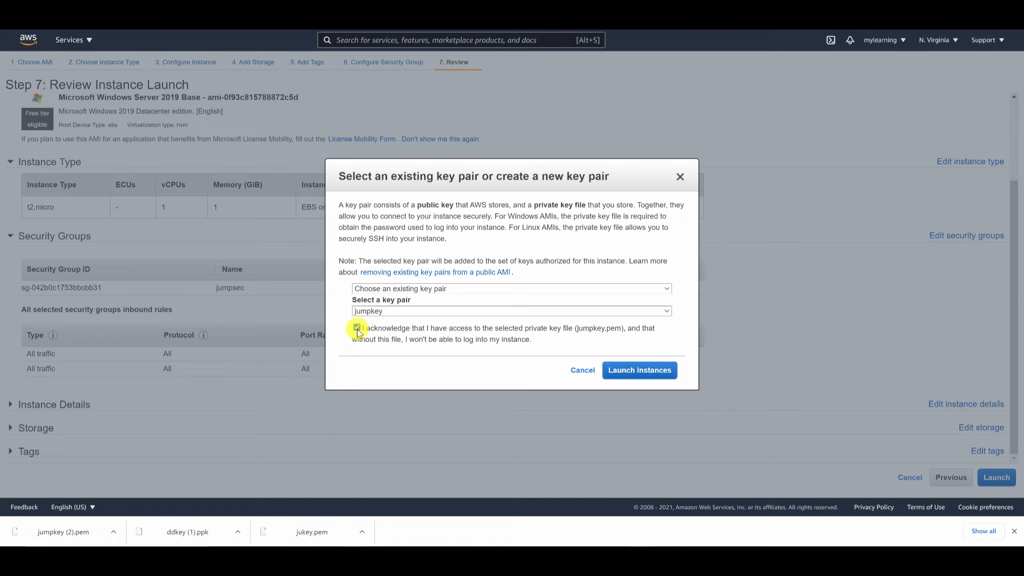
click(631, 372)
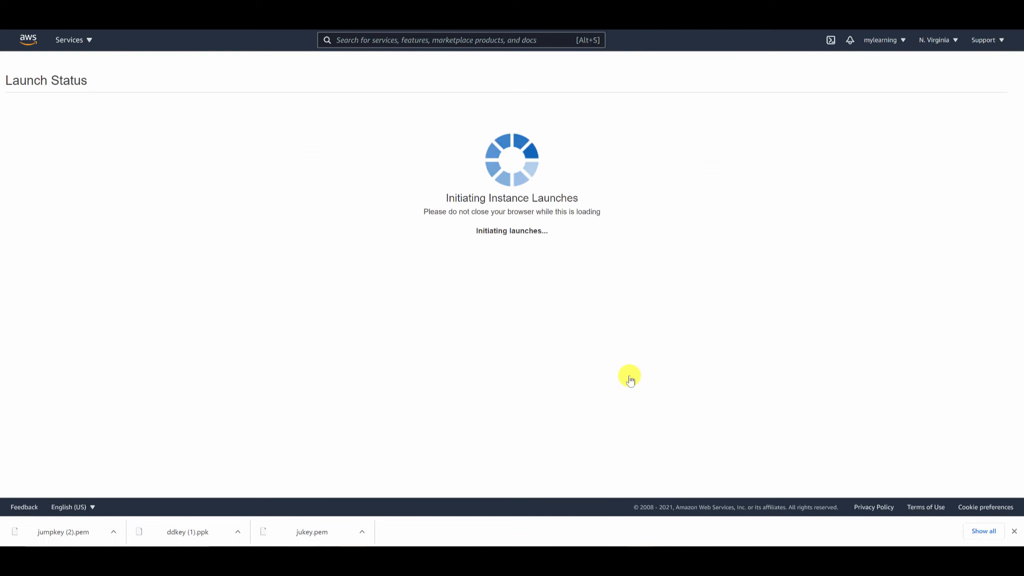
click(970, 421)
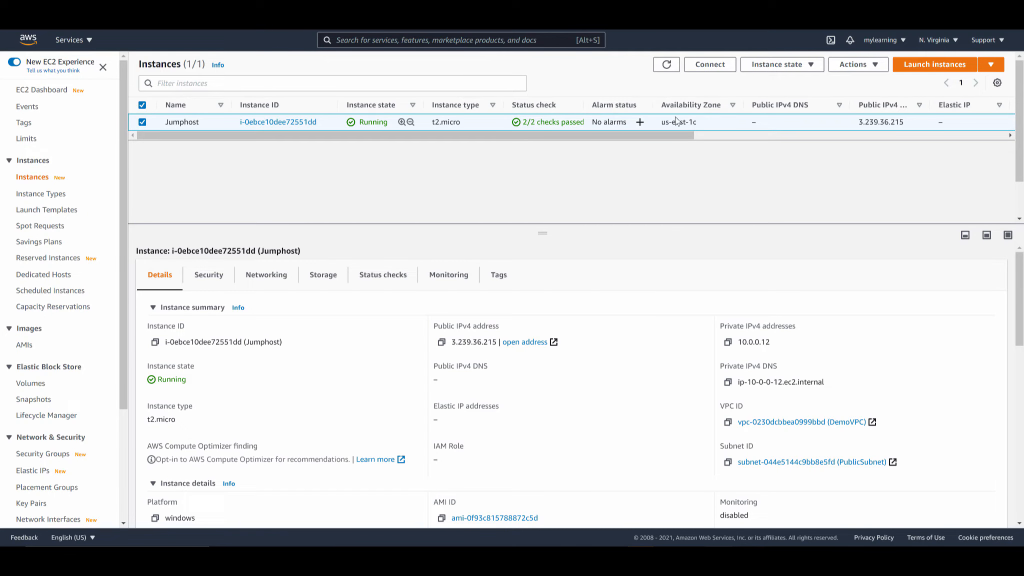
Step: Download the Jumphost instance's remote desktop file and start the RDP connection from it
click(715, 71)
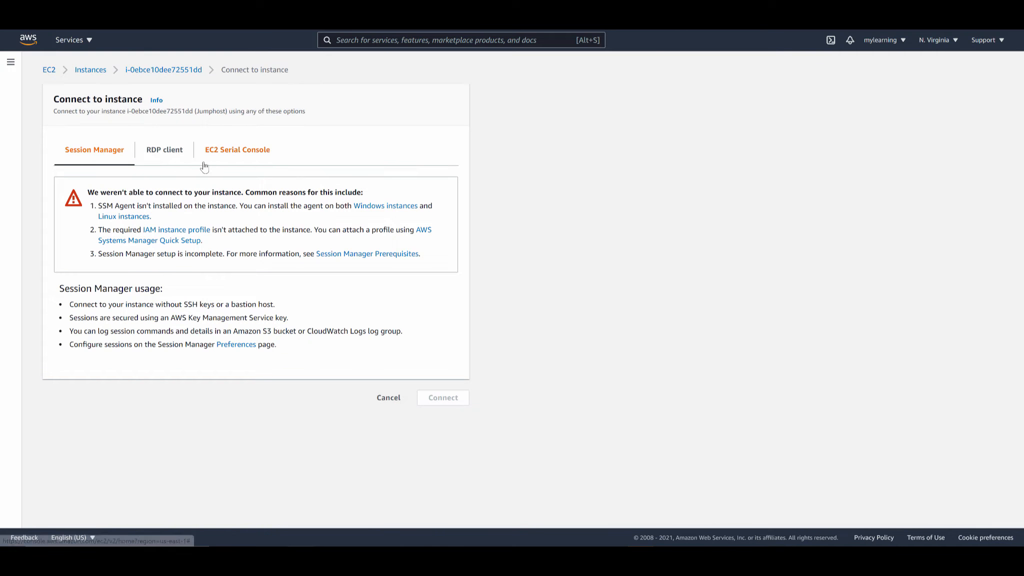
click(175, 154)
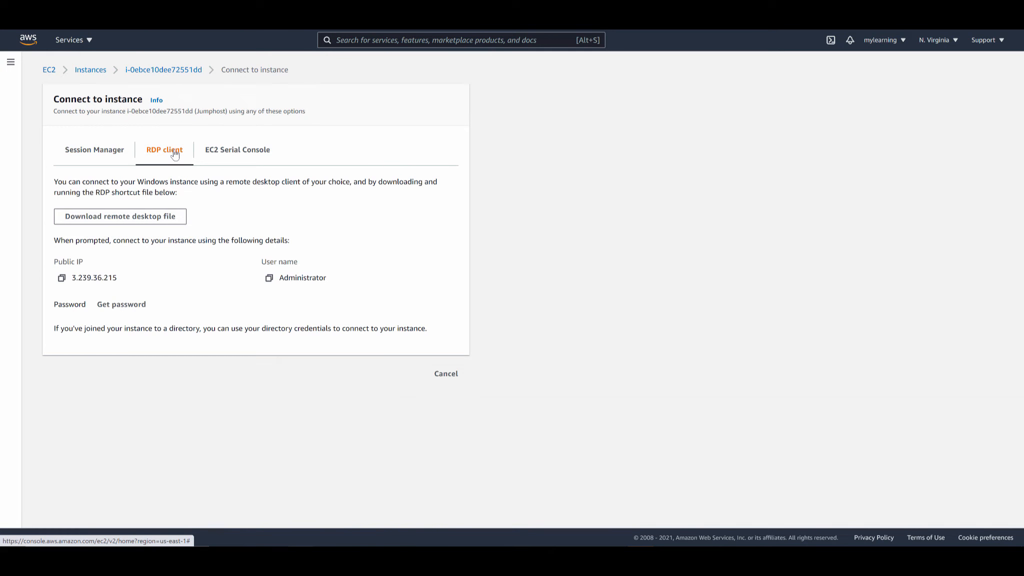
click(148, 221)
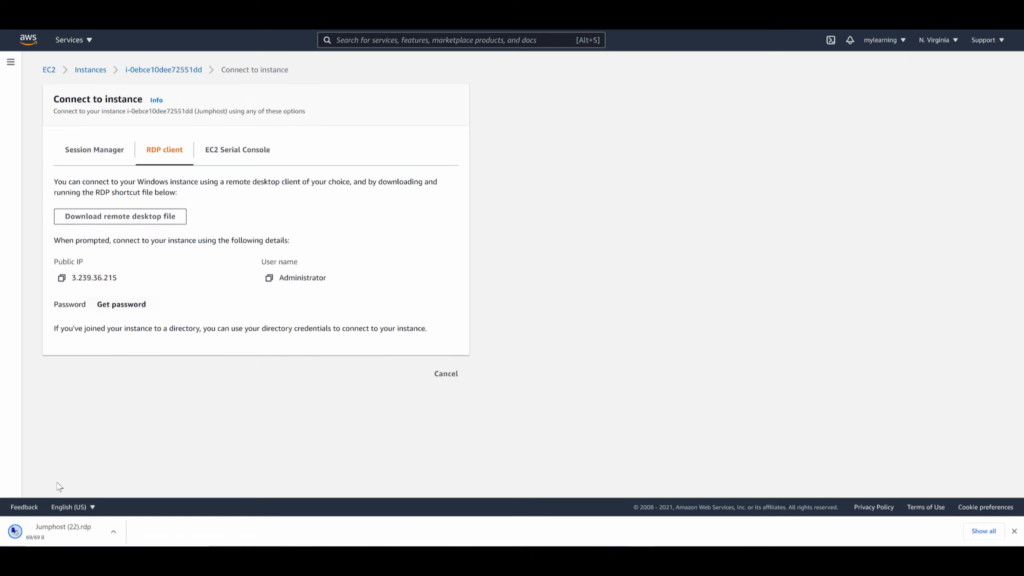
click(50, 532)
click(590, 329)
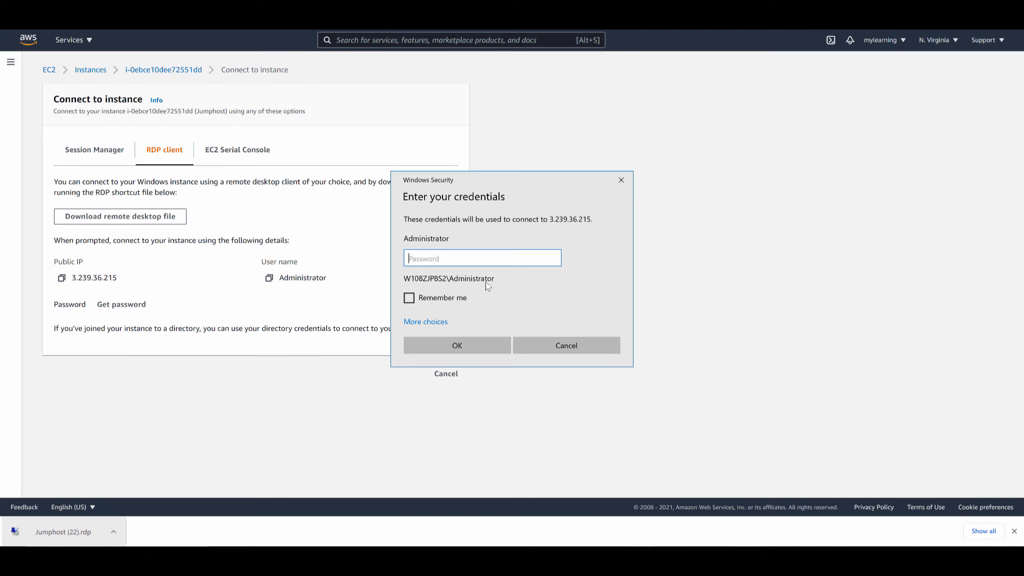
Step: Decrypt the instance's Windows administrator password using the key file jumpkey (2).pem and copy the password
click(136, 309)
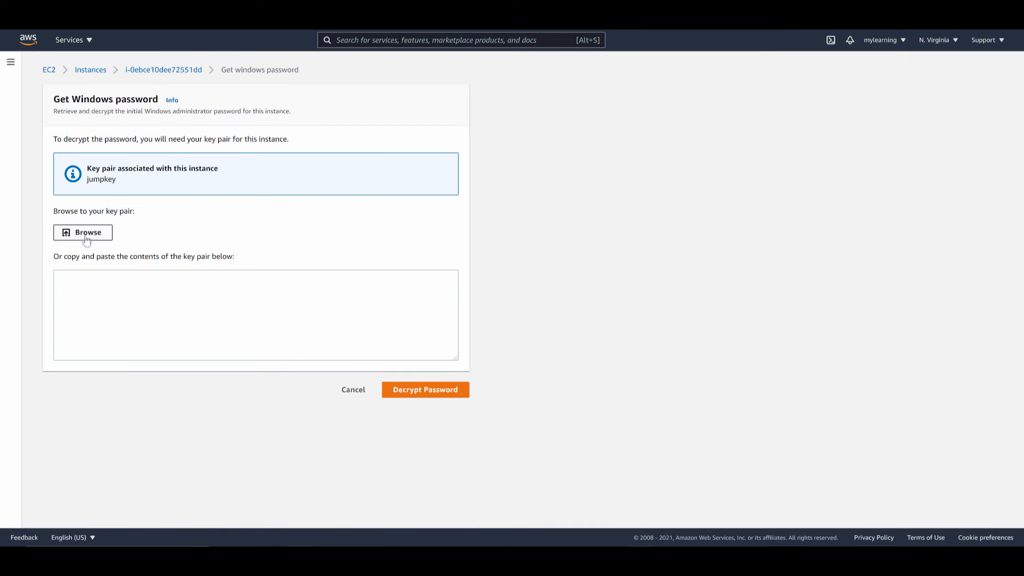
click(85, 234)
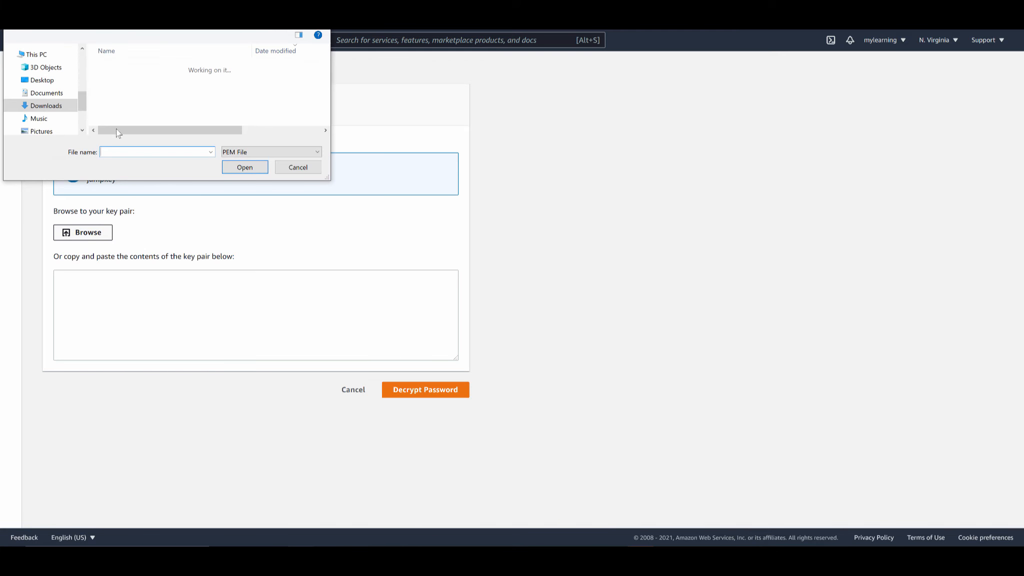
double_click(122, 81)
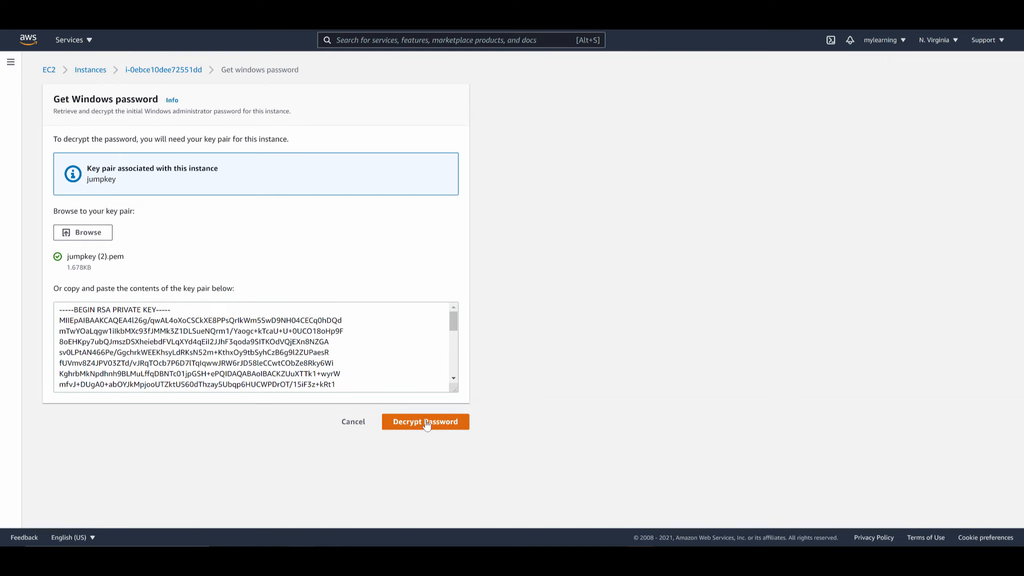
click(425, 422)
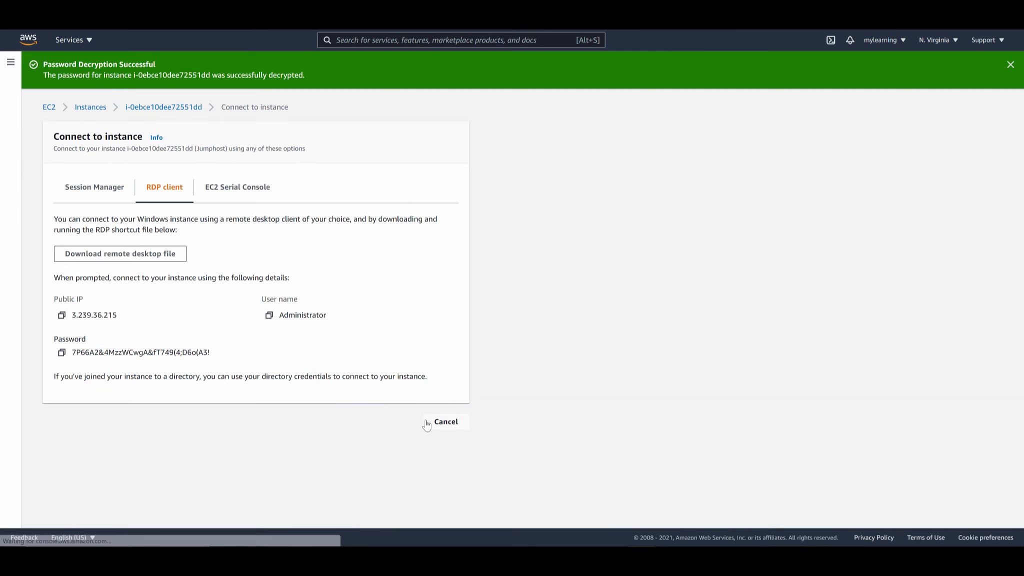
click(61, 353)
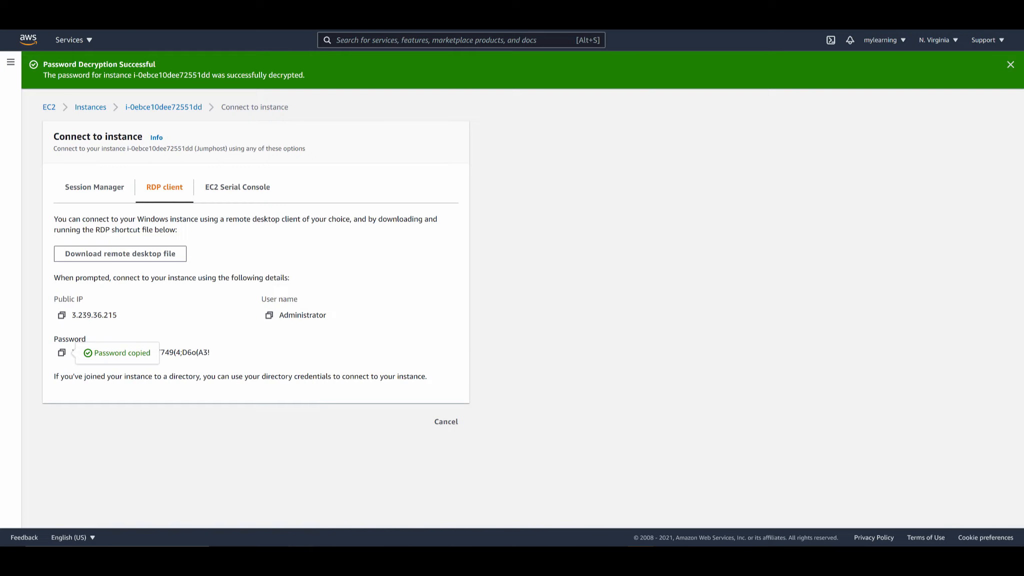
Step: Enter the copied administrator password in the remote desktop credentials prompt and connect despite the certificate warning
click(641, 557)
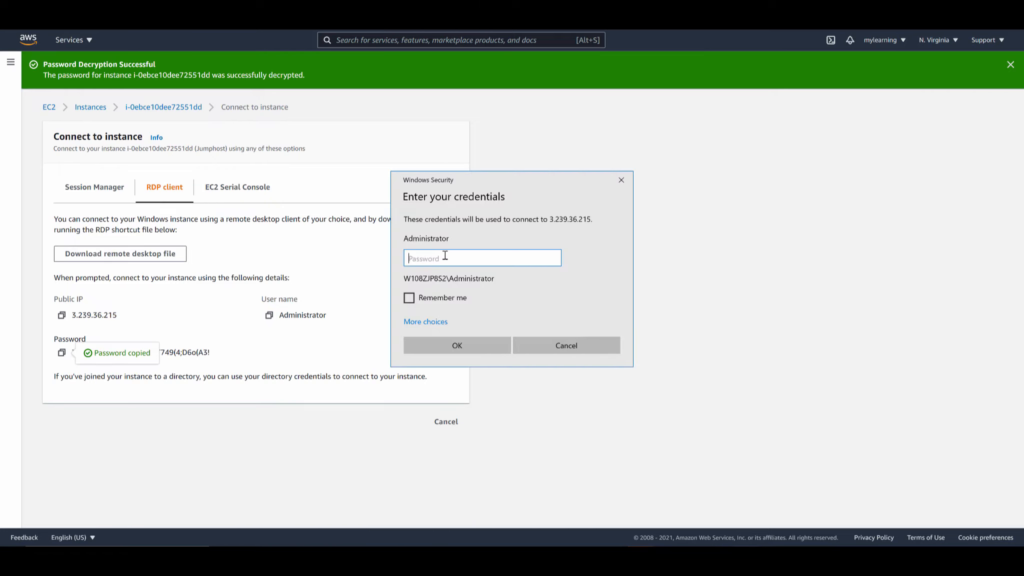
key(ctrl+v)
click(452, 345)
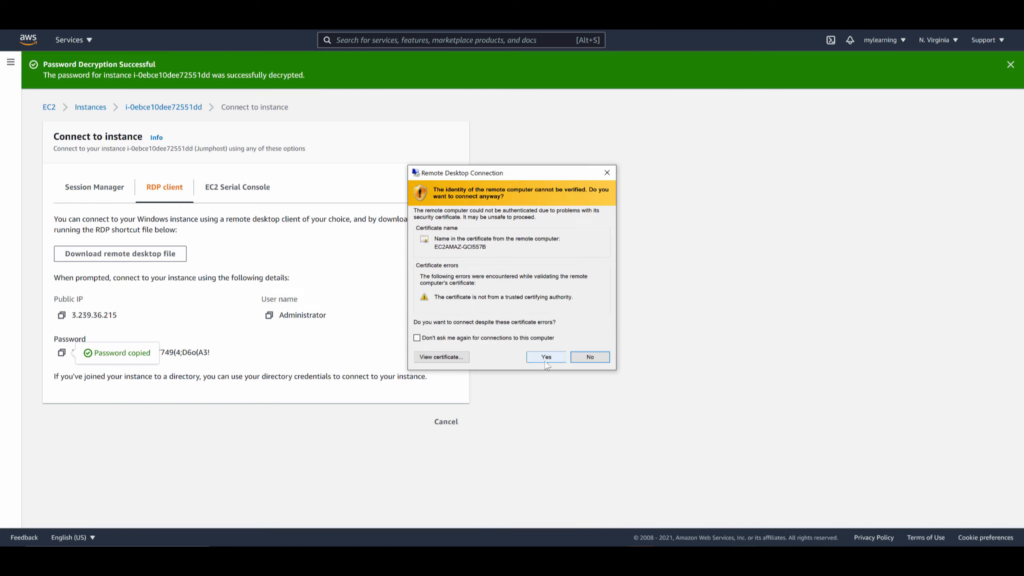
click(545, 361)
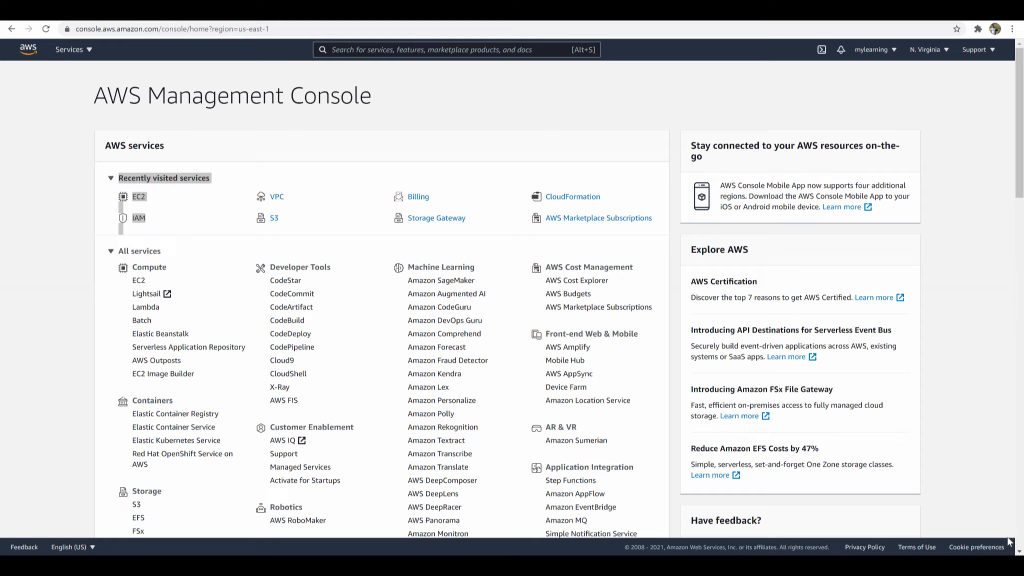
Step: Search for ddve from AWS Marketplace Subscriptions and open the Dell EMC PowerProtect DD Virtual Edition (DDVE) product page
click(595, 220)
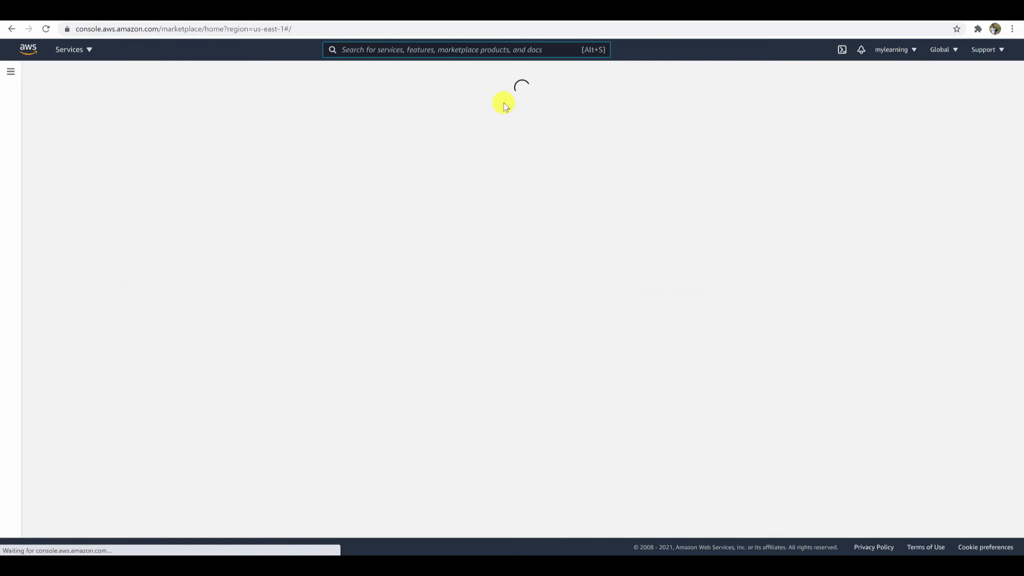
click(473, 50)
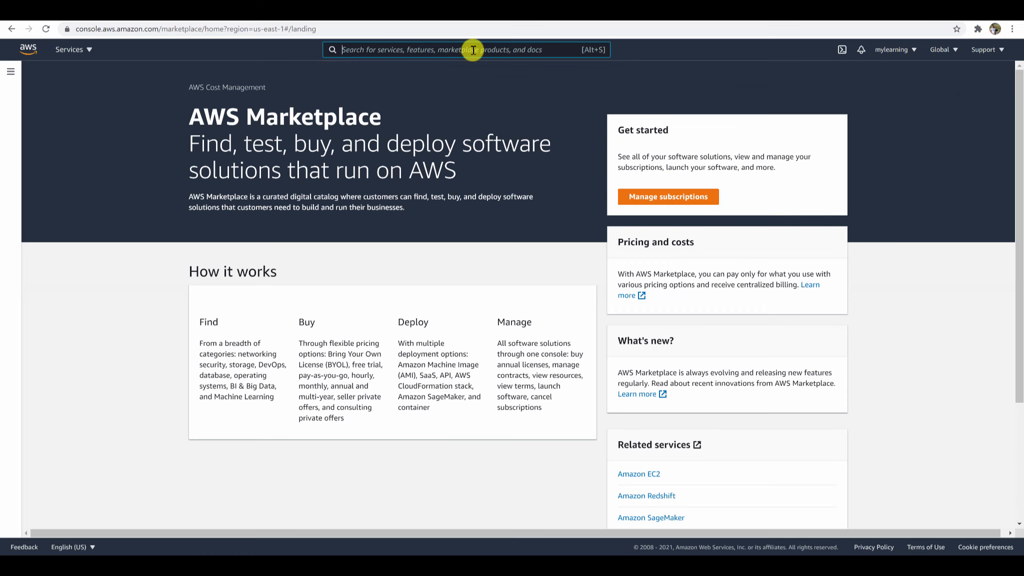
text(ddve)
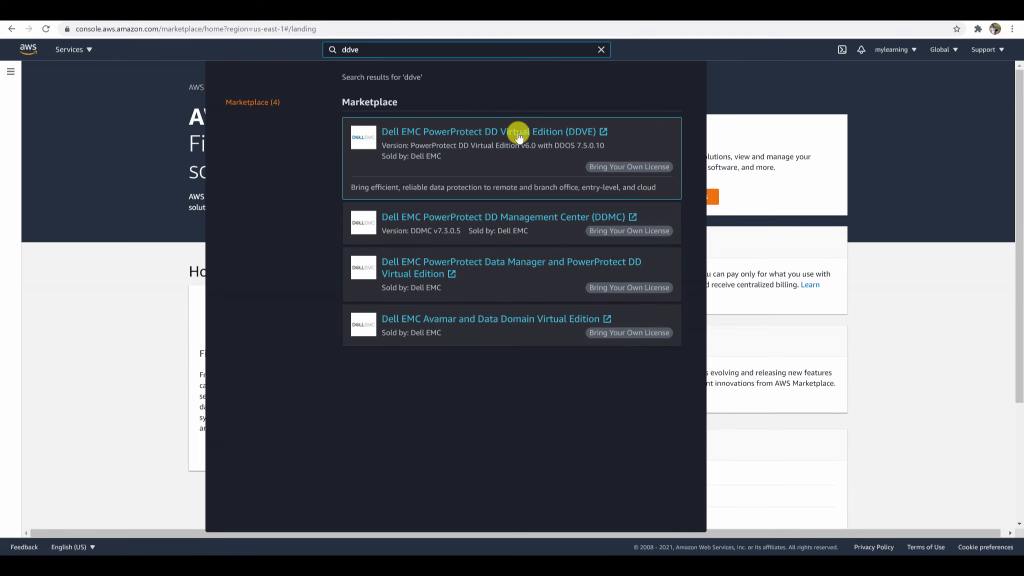
click(518, 135)
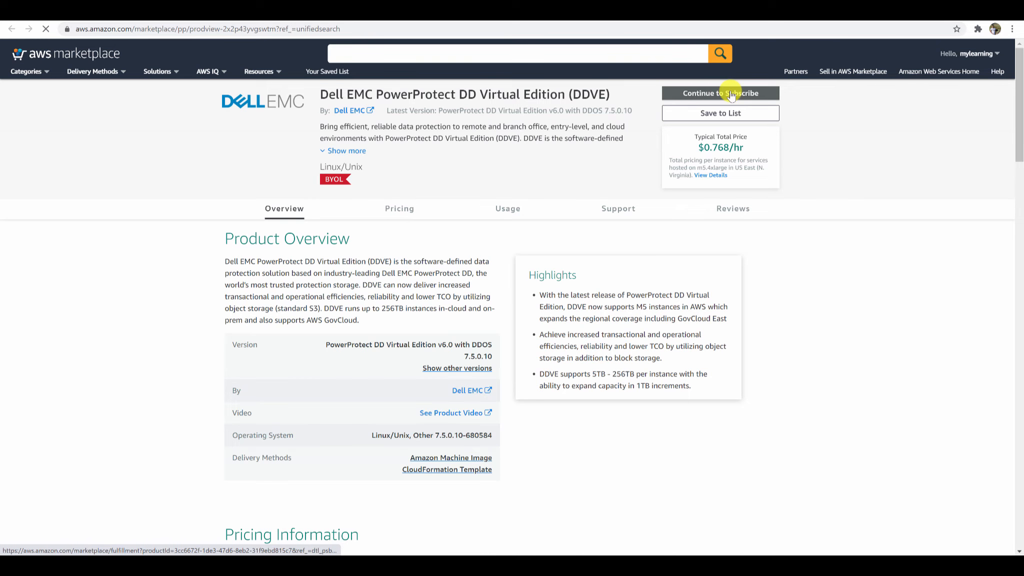
Step: Subscribe to the DDVE product and open its management page under the Marketplace subscriptions
click(731, 95)
click(591, 306)
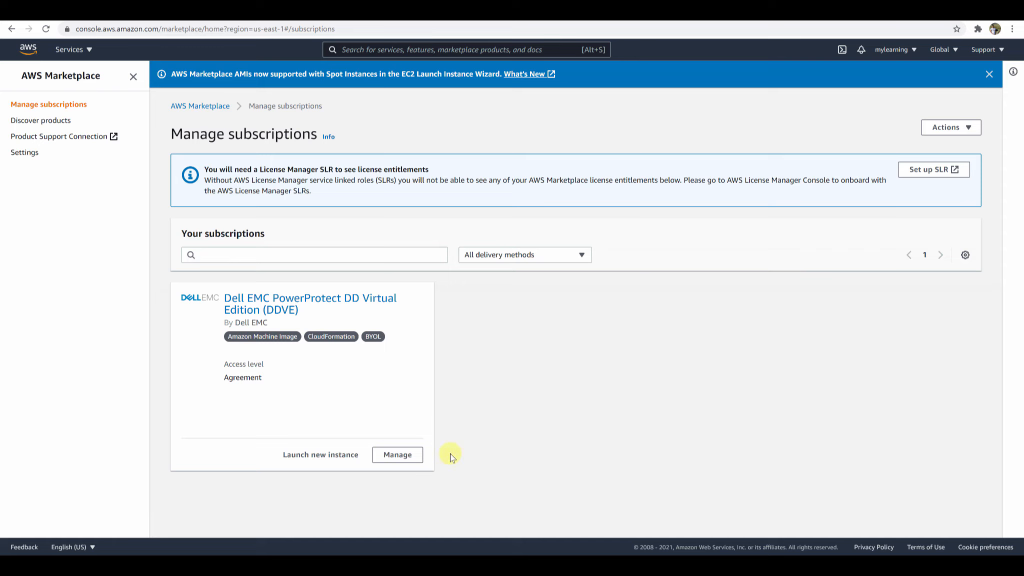
click(398, 454)
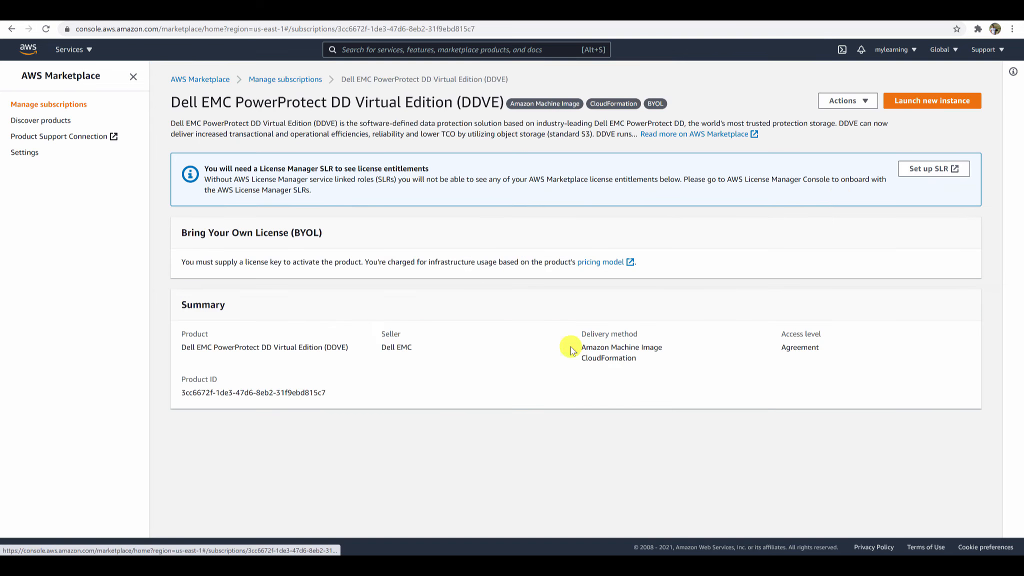
Step: Start a CloudFormation launch of the DDVE product, choose CloudFormation Template as delivery method and continue to the launch page
click(862, 109)
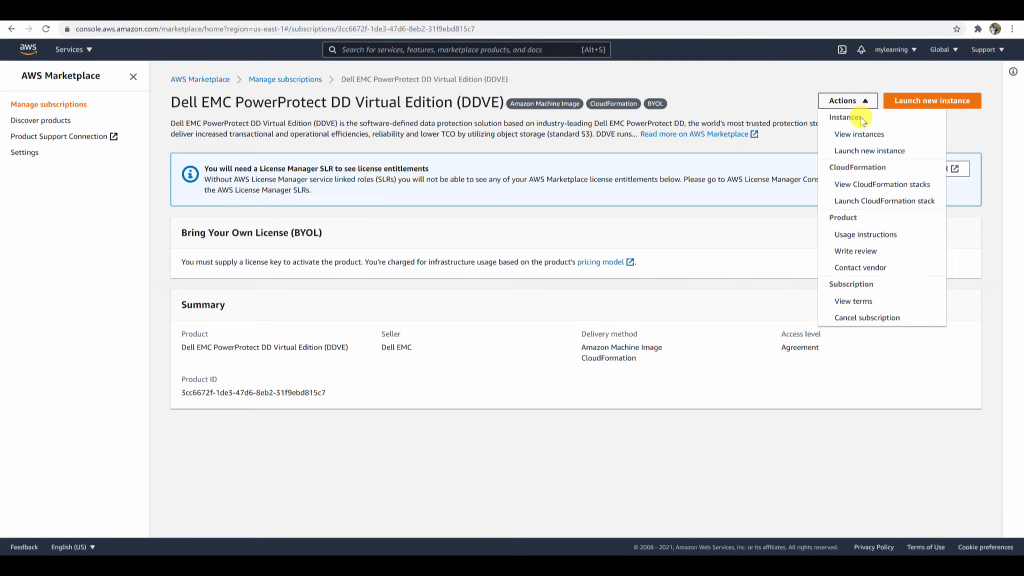
click(846, 201)
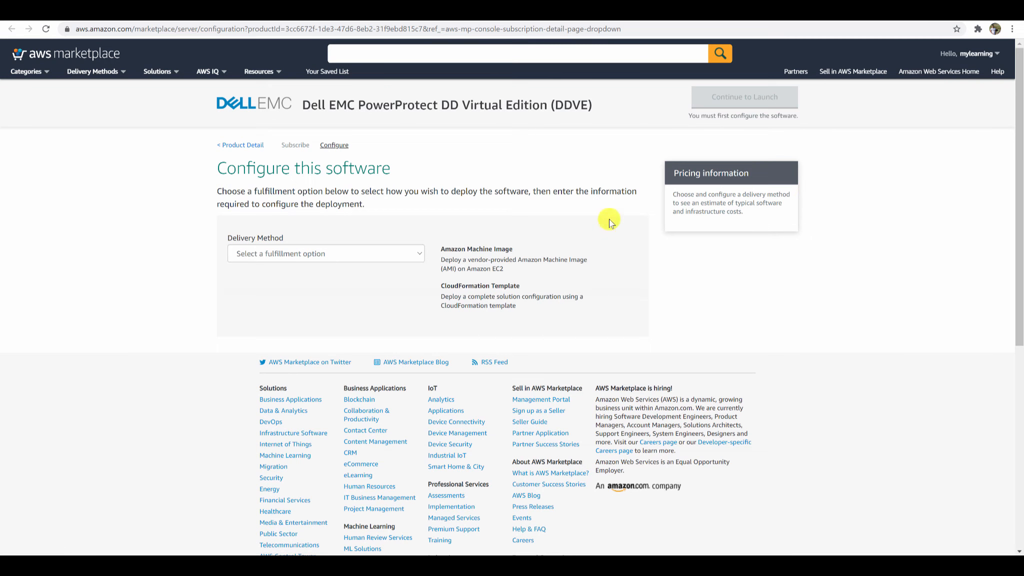
click(399, 256)
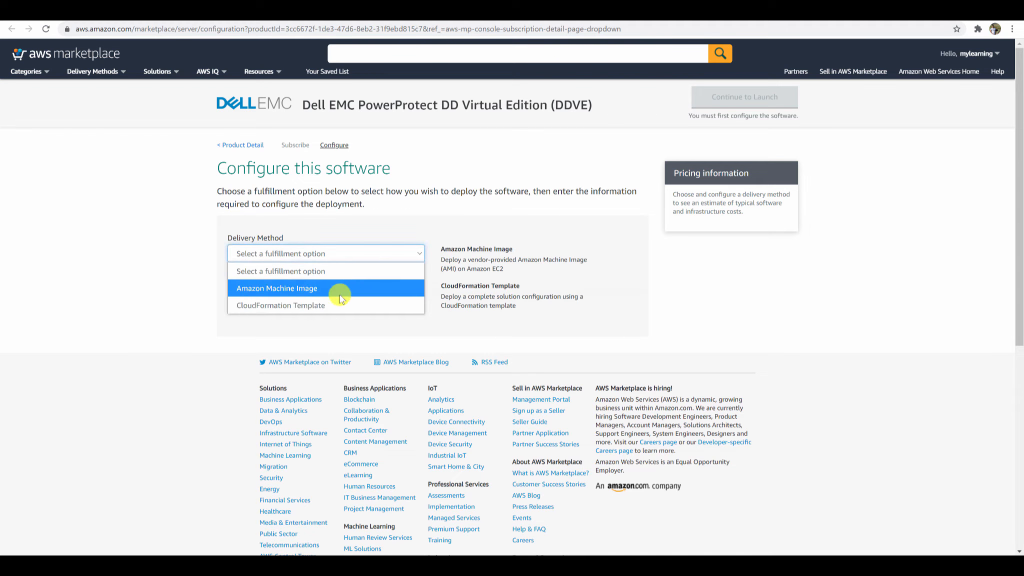
click(333, 301)
click(719, 106)
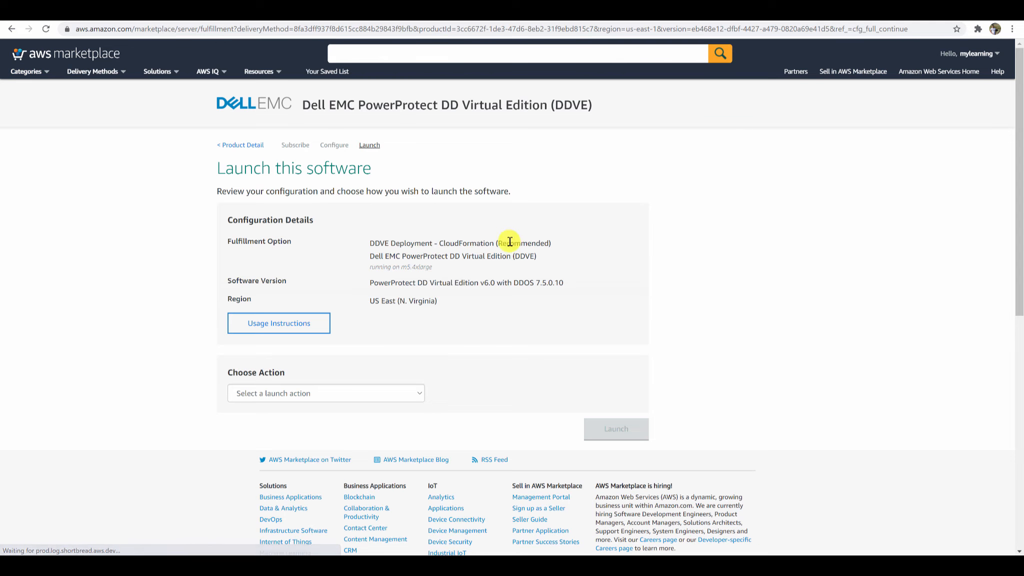
Step: Launch the software with the Launch CloudFormation action and accept the prefilled Amazon S3 template for the new stack
click(321, 390)
click(295, 428)
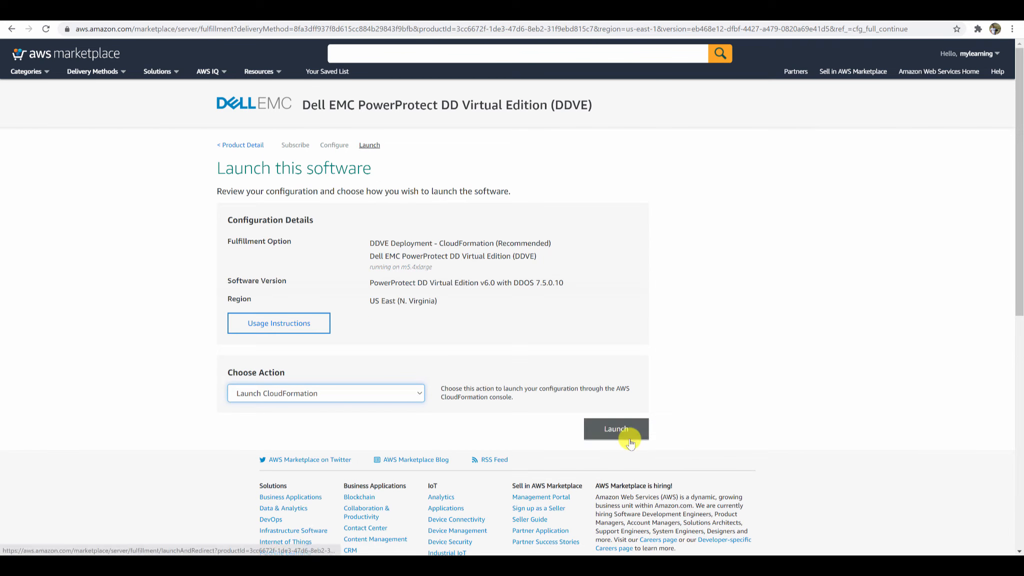
click(630, 443)
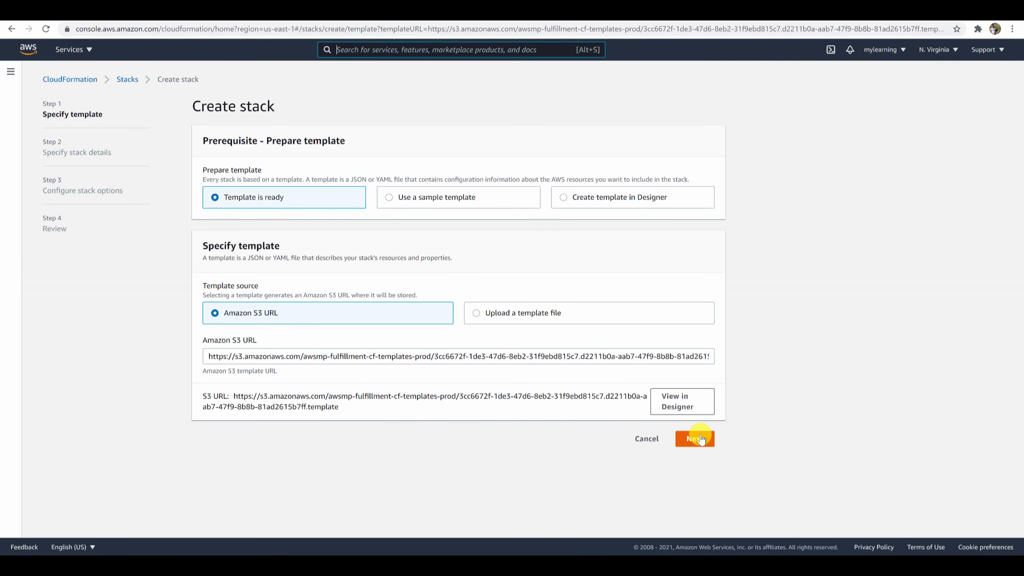
click(699, 438)
Step: Name the stack ddvestack, choose the 16TB-Model--m5.xlarge DDVE model and keep the metadata disks at Default
click(314, 185)
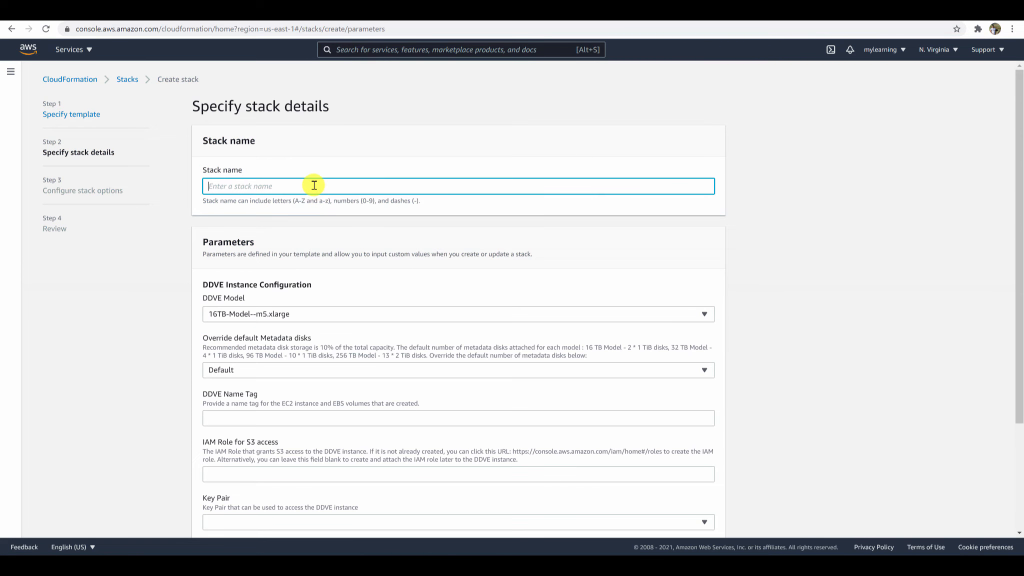
text(ddvestack)
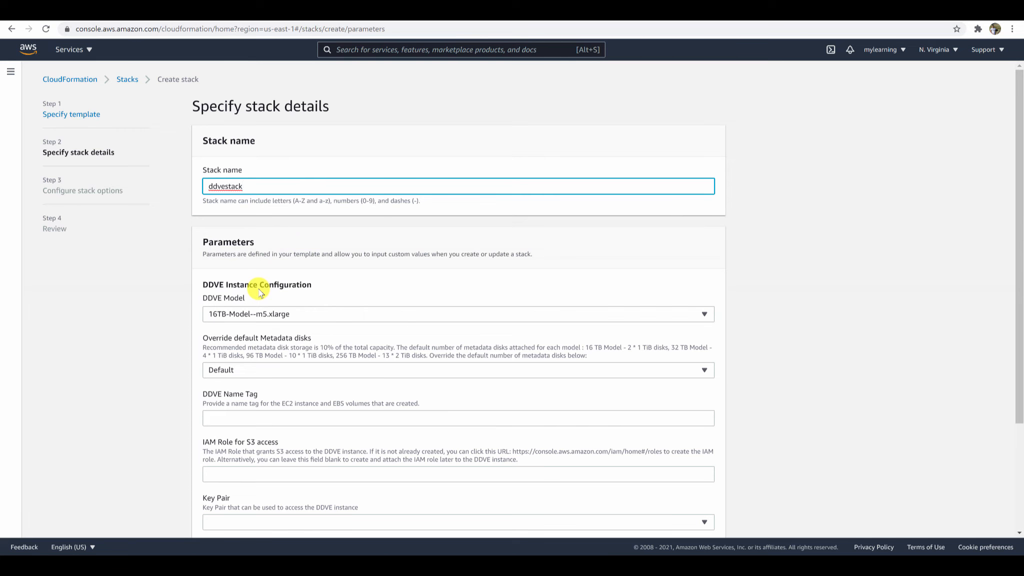
click(430, 313)
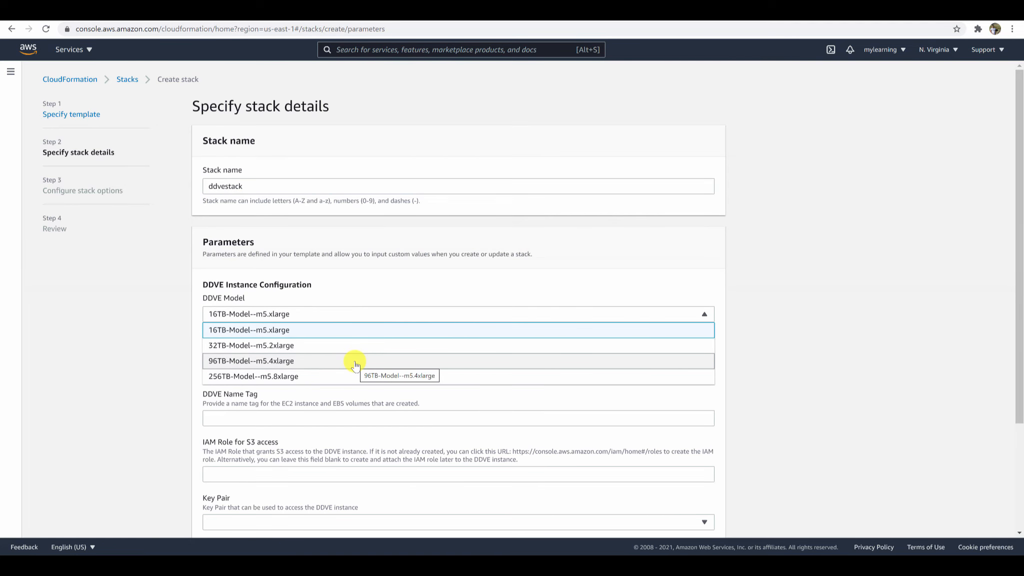
click(345, 331)
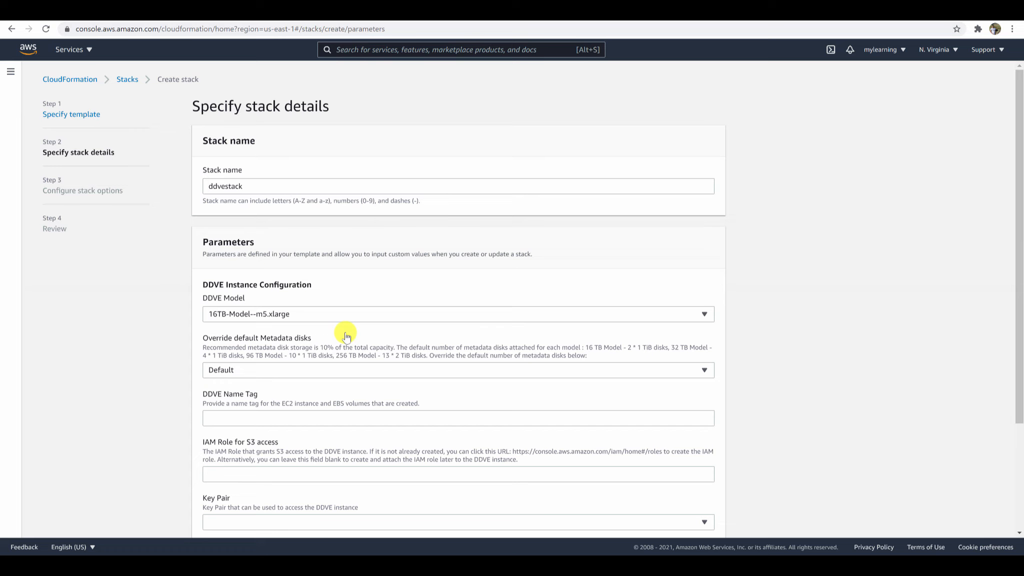
click(294, 369)
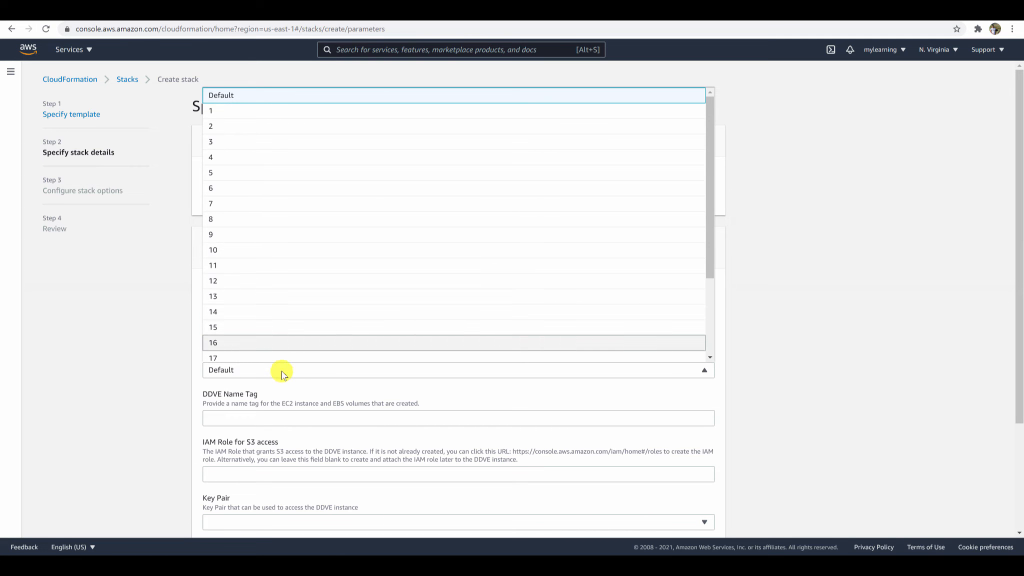
click(281, 374)
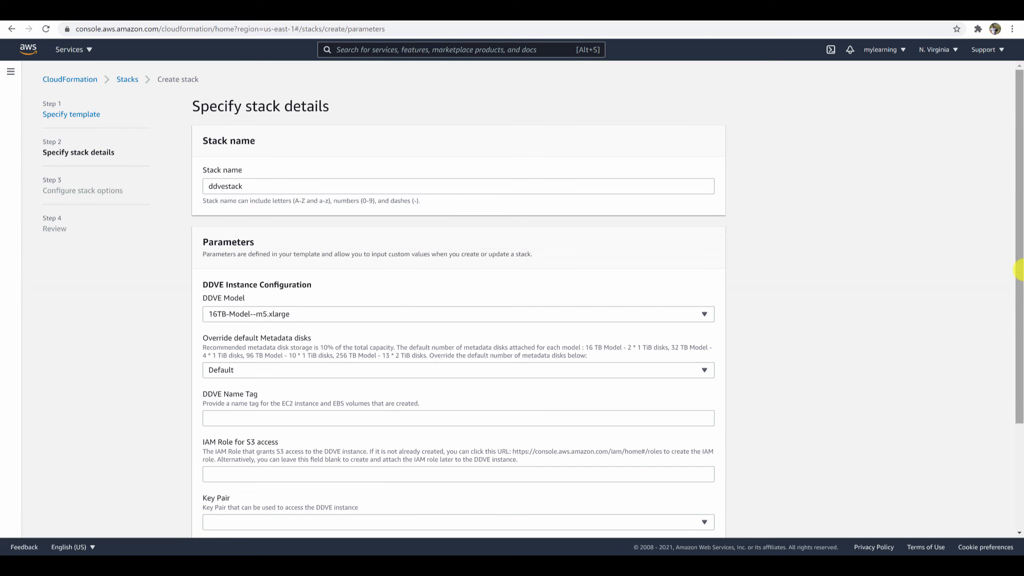
Step: Set the DDVE name tag to ddve, the IAM role for S3 access to ddverole and the key pair to ddkey
drag(1020, 273, 1020, 339)
click(532, 324)
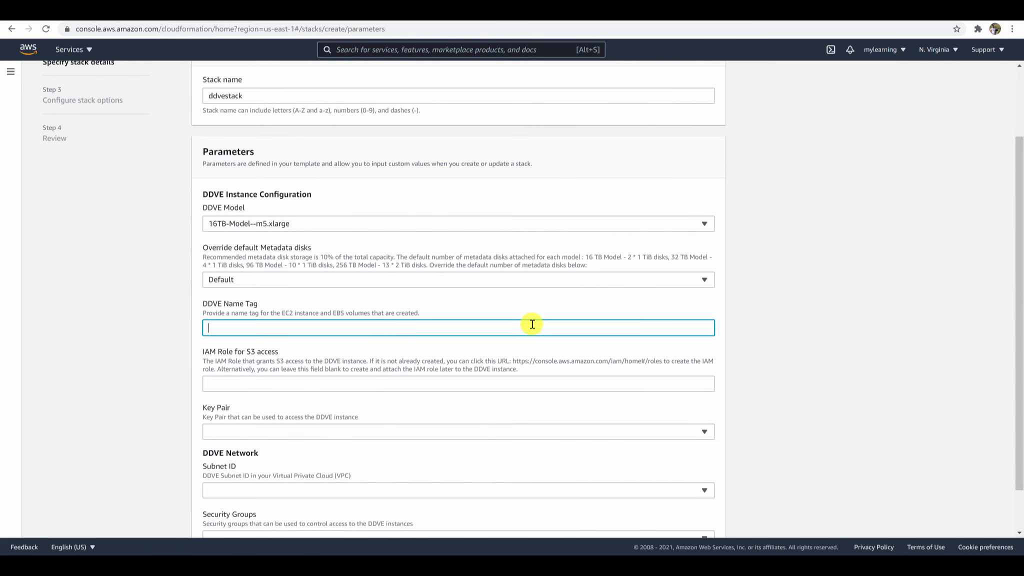
text(ddve)
click(383, 383)
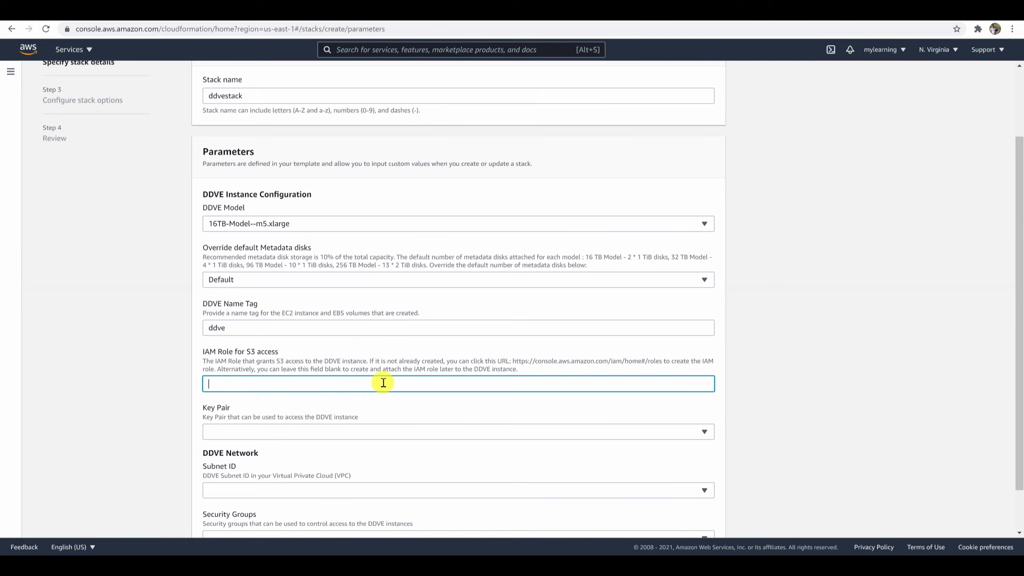
text(ddverole)
click(351, 431)
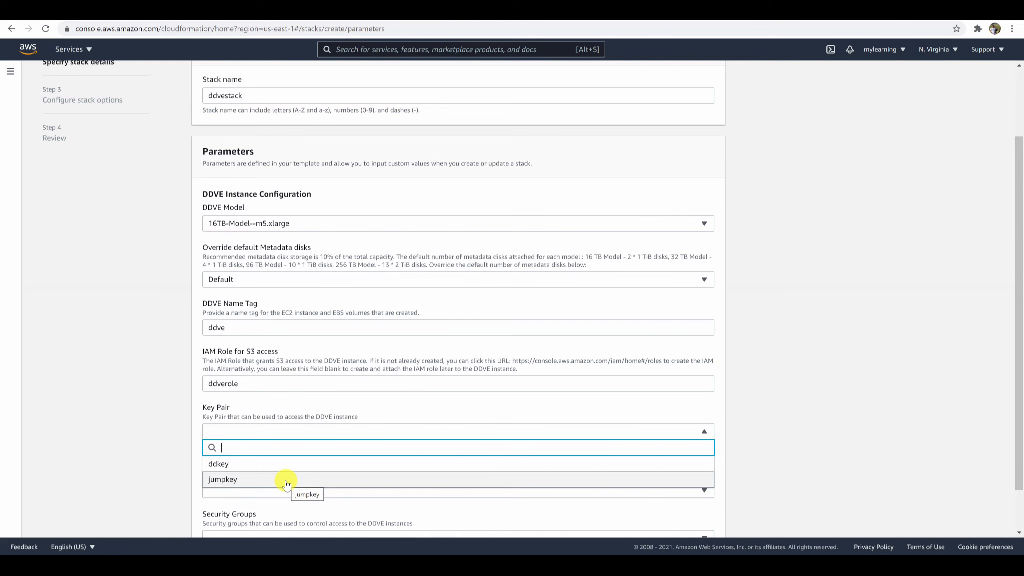
click(274, 465)
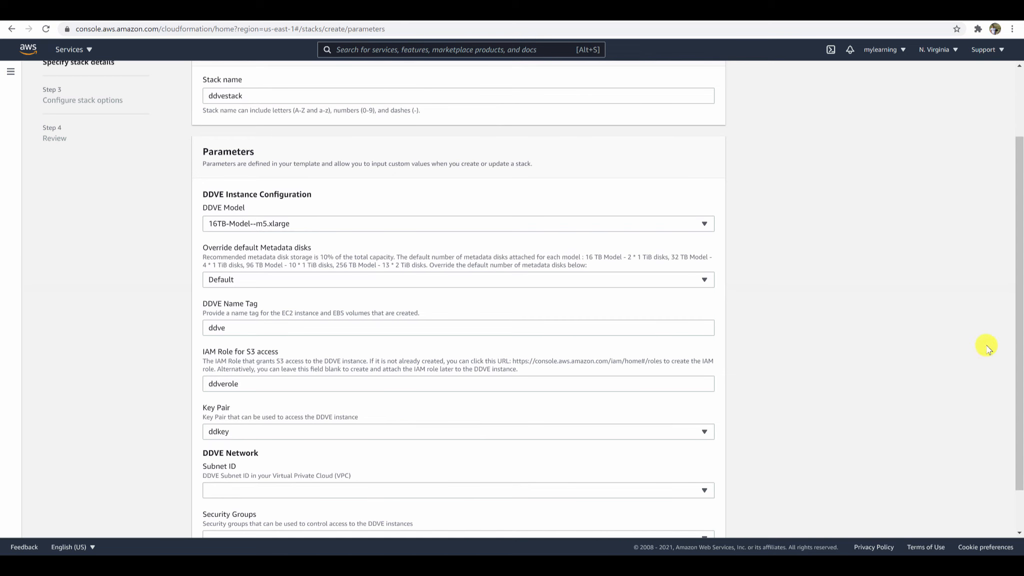
Step: Assign the 10.0.0.16/28 PrivateSubnet and the ddvesec security group to DDVE, and continue to the stack options
scroll(950, 370, down, 2)
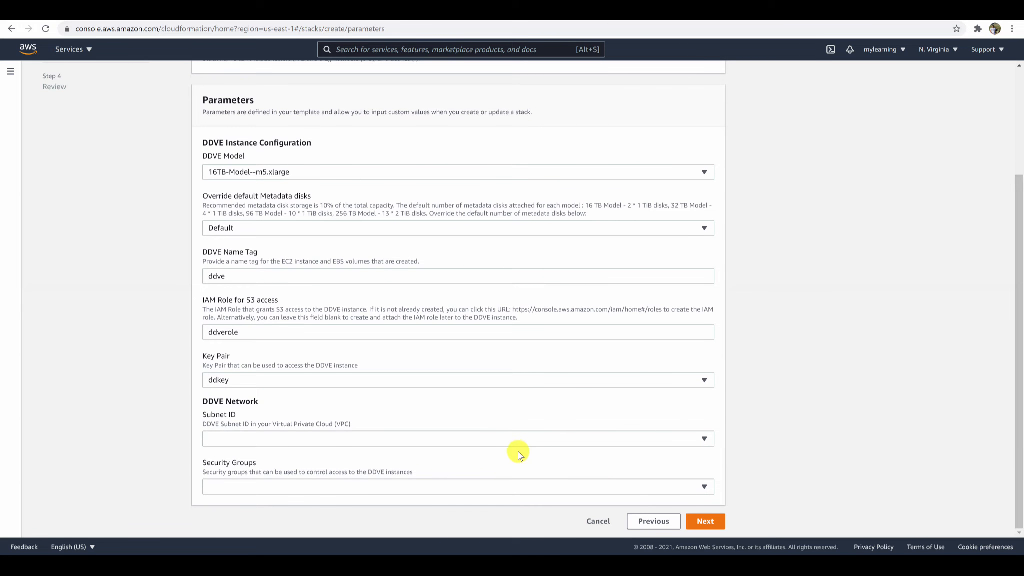
click(367, 439)
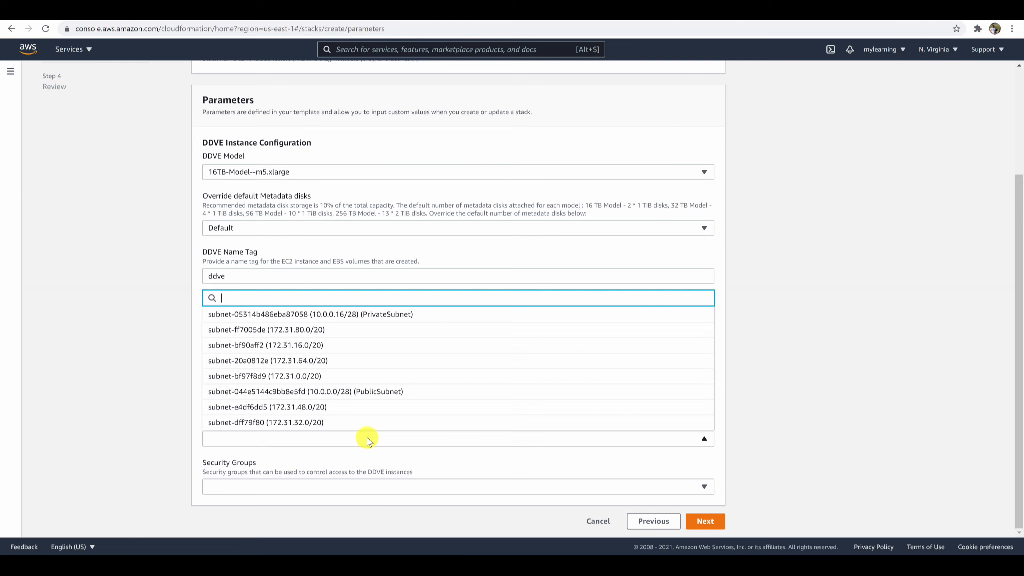
click(389, 315)
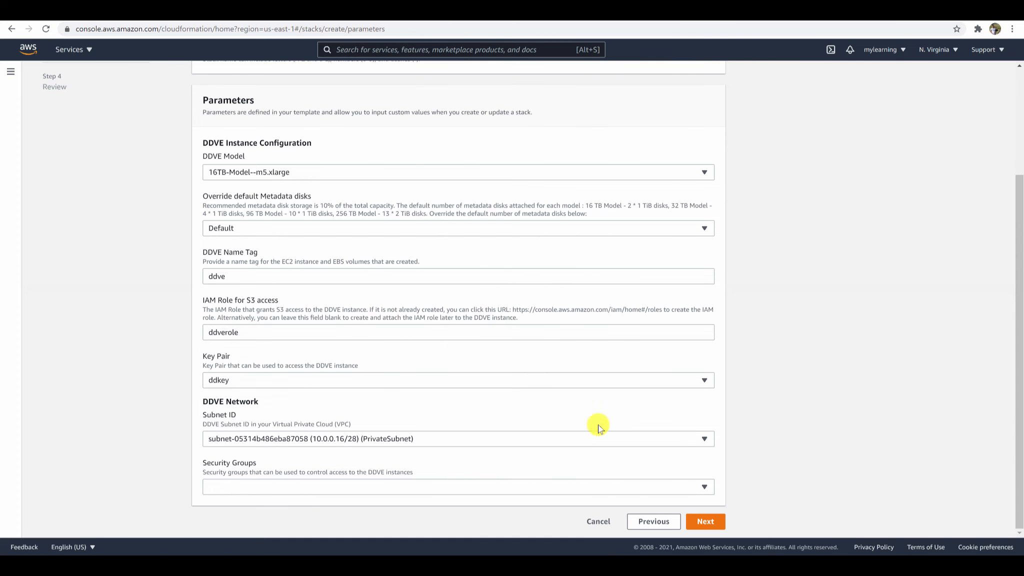
click(669, 486)
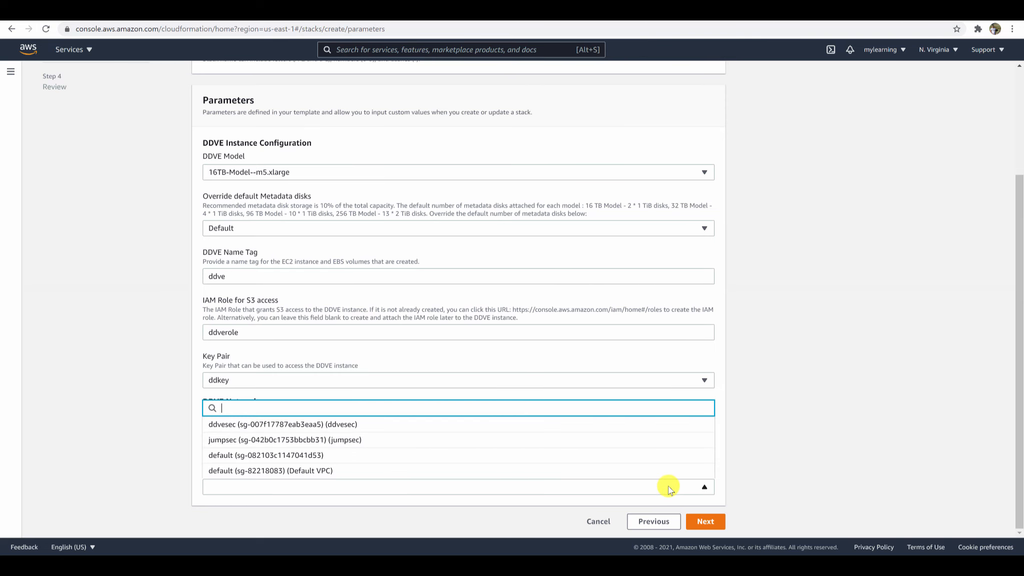
click(474, 429)
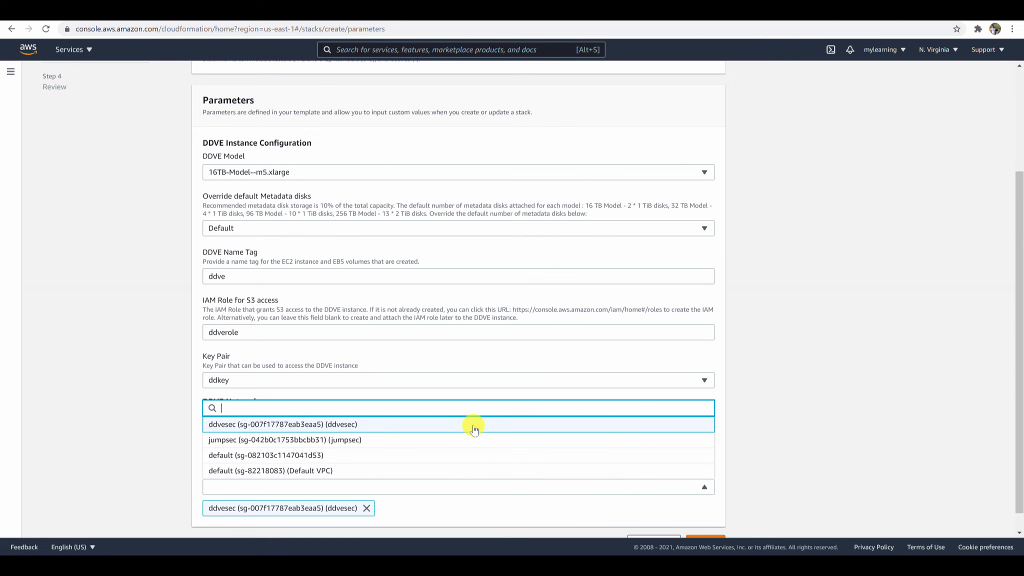
drag(1019, 419, 1022, 477)
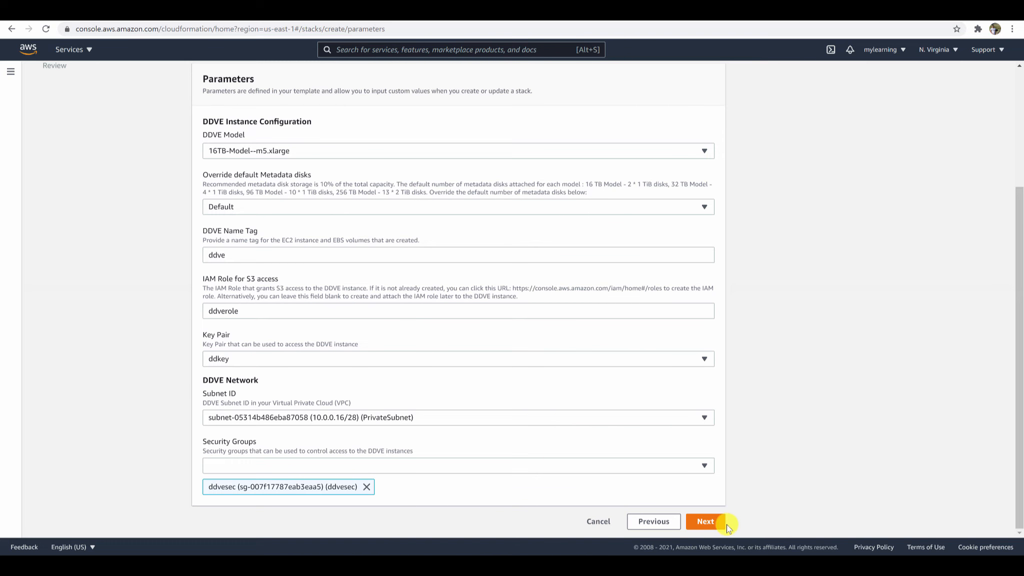
click(714, 528)
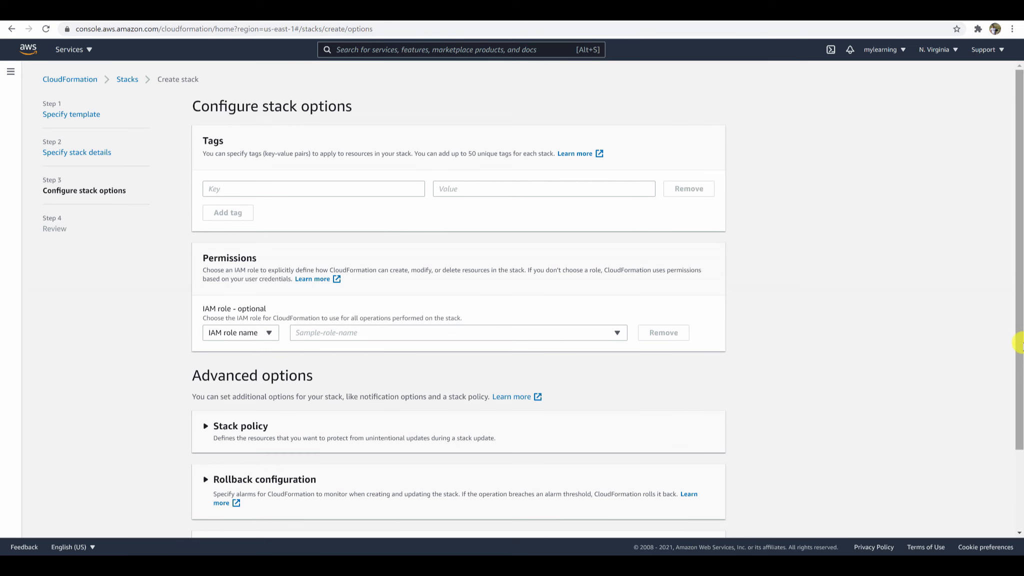
Step: Keep the default stack options, review the ddvestack settings and create the stack
drag(1020, 384, 1020, 466)
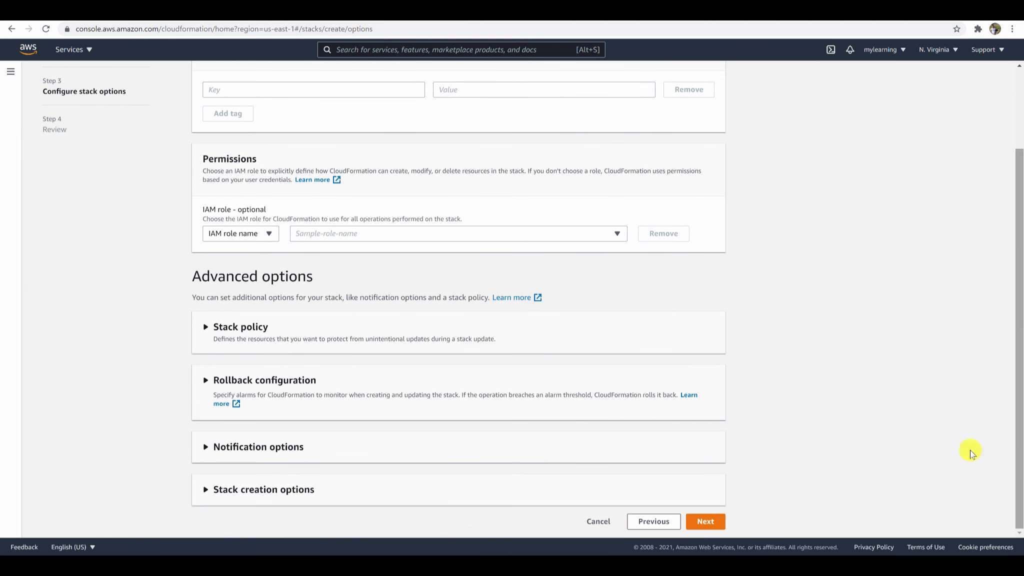
click(718, 522)
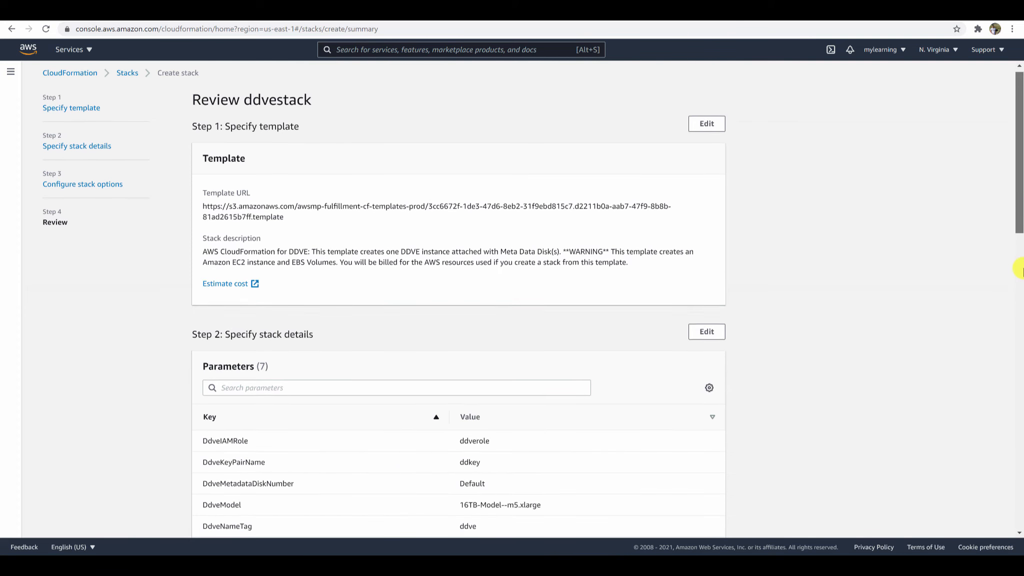
scroll(1020, 250, down, 5)
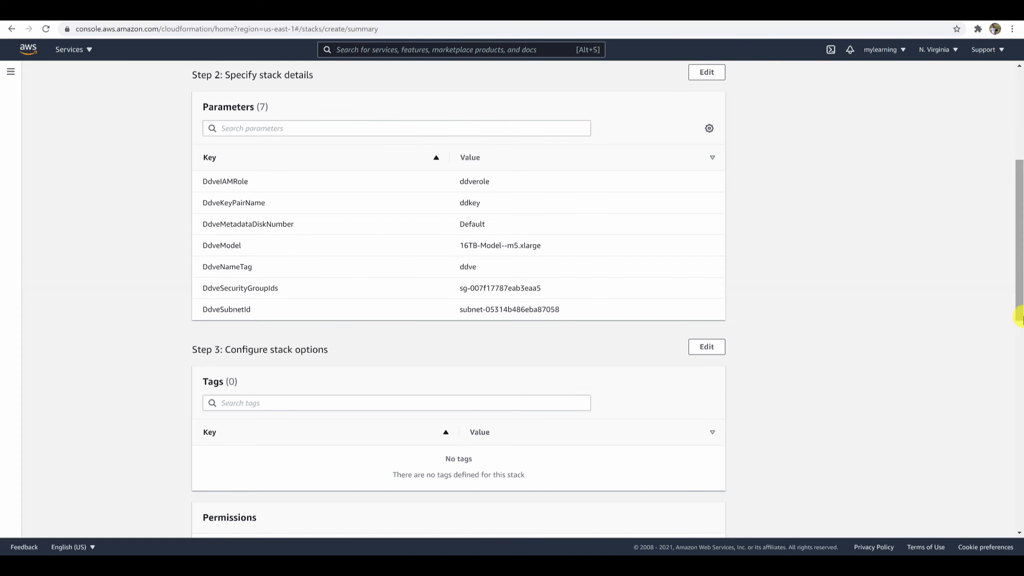
drag(1019, 316, 942, 552)
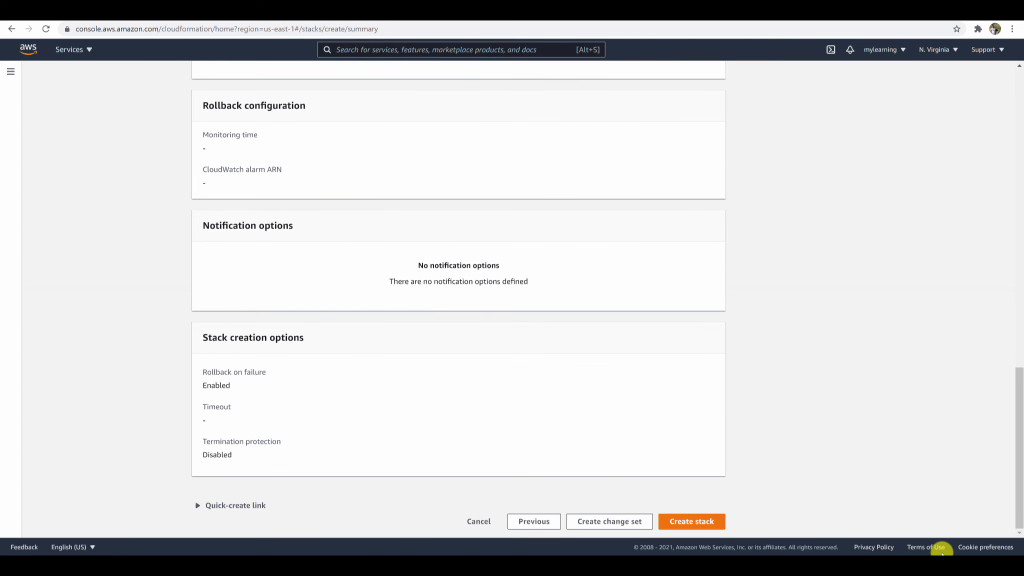
click(707, 522)
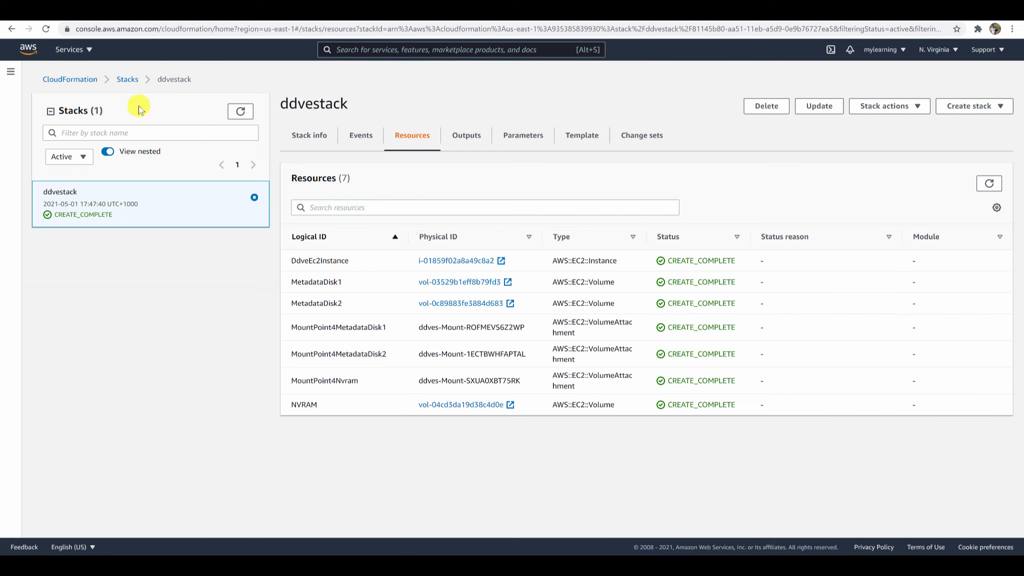
Step: Return to the AWS console home and open the list of running EC2 instances
click(29, 47)
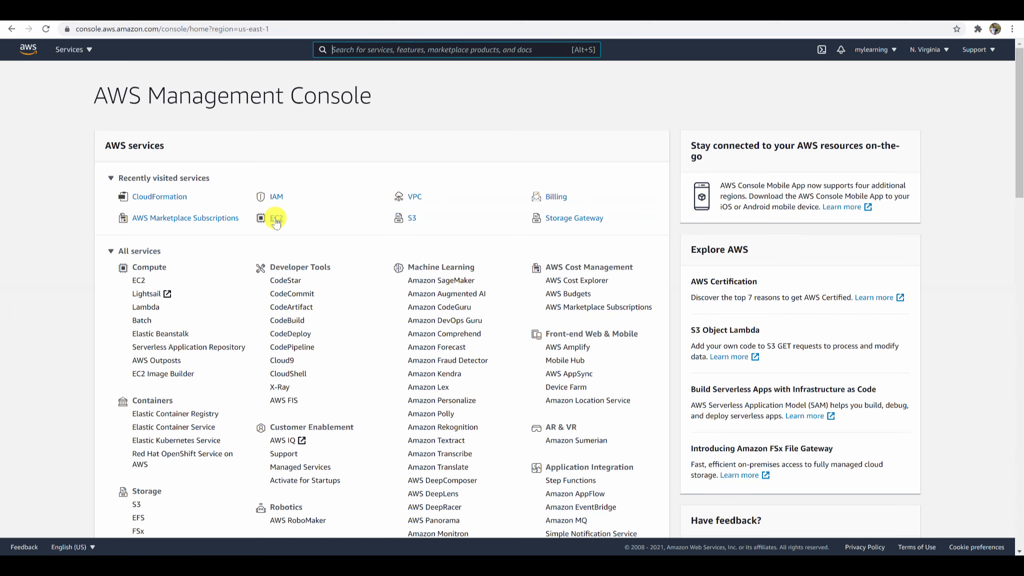
click(276, 220)
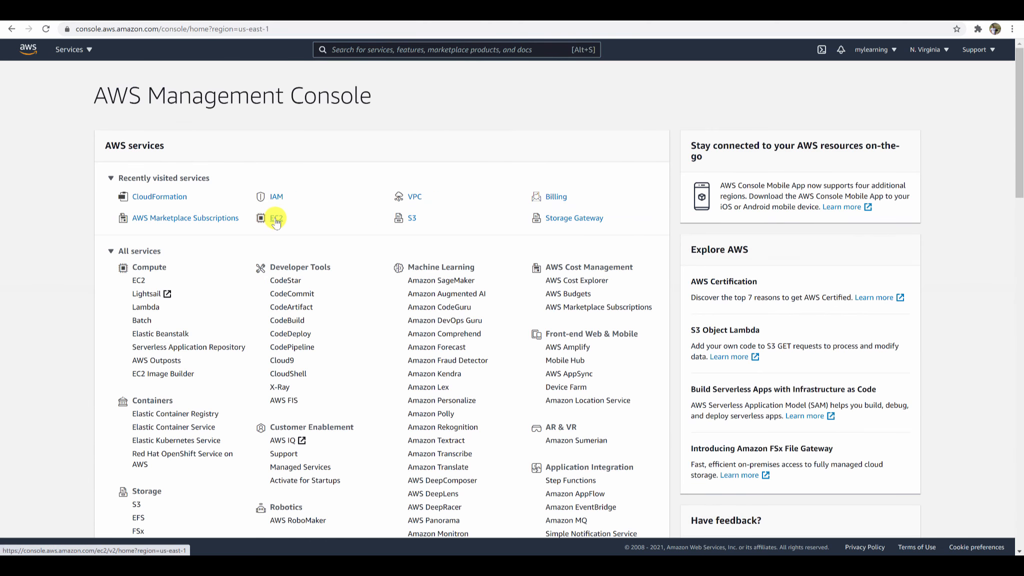
click(210, 195)
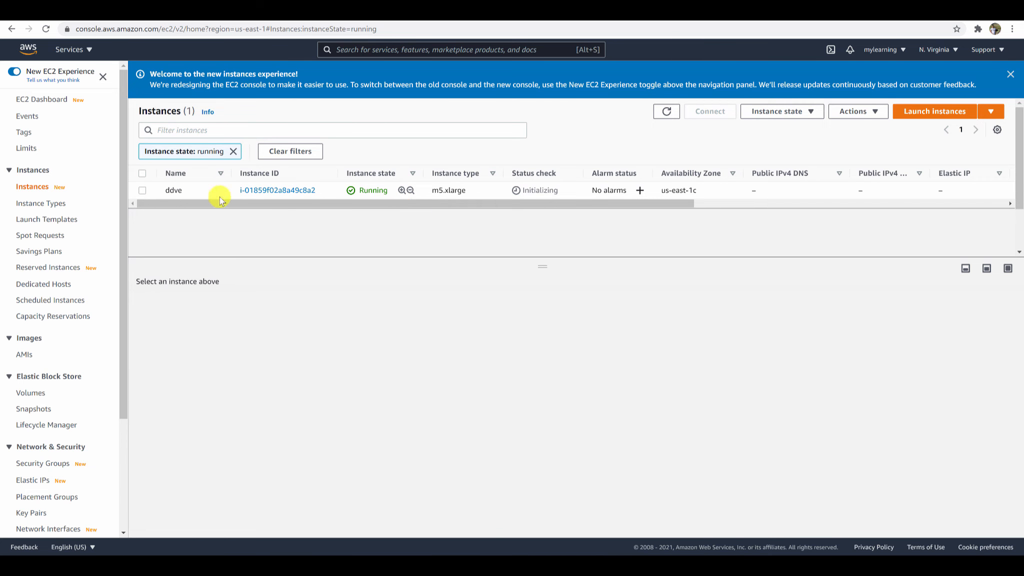
Step: Select the ddve instance and get its instance screenshot to check the boot state
click(142, 190)
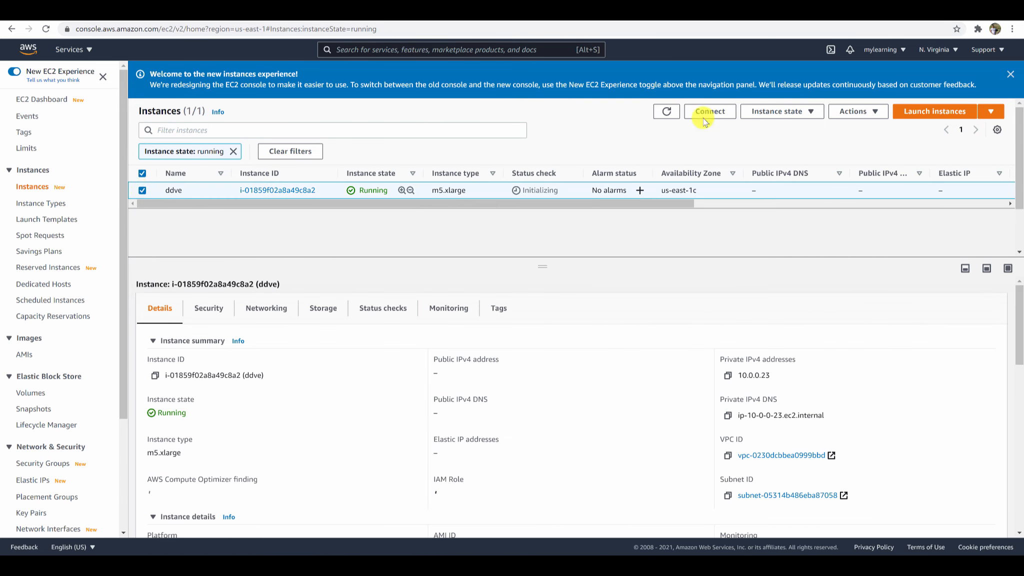
click(873, 114)
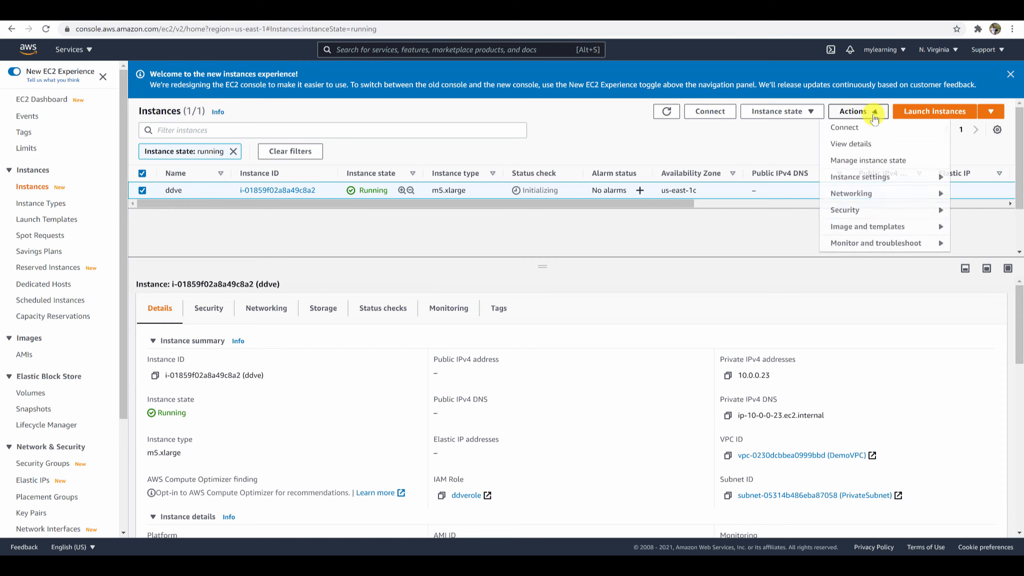
mouse_move(884, 244)
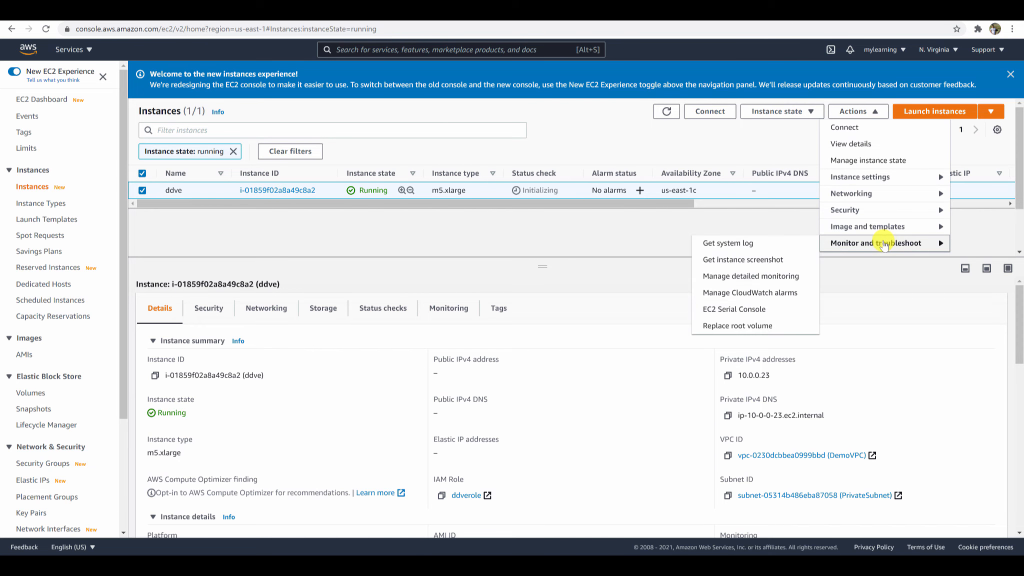
click(767, 262)
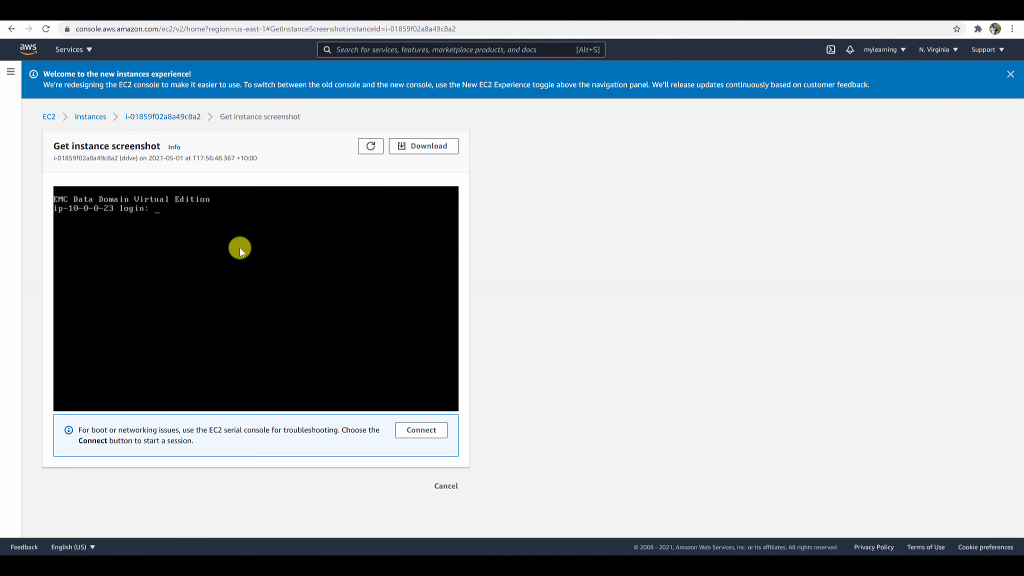
Step: Leave the instance screenshot, view the ddve instance's details in the instance list and open the Elastic Block Store volumes
click(440, 485)
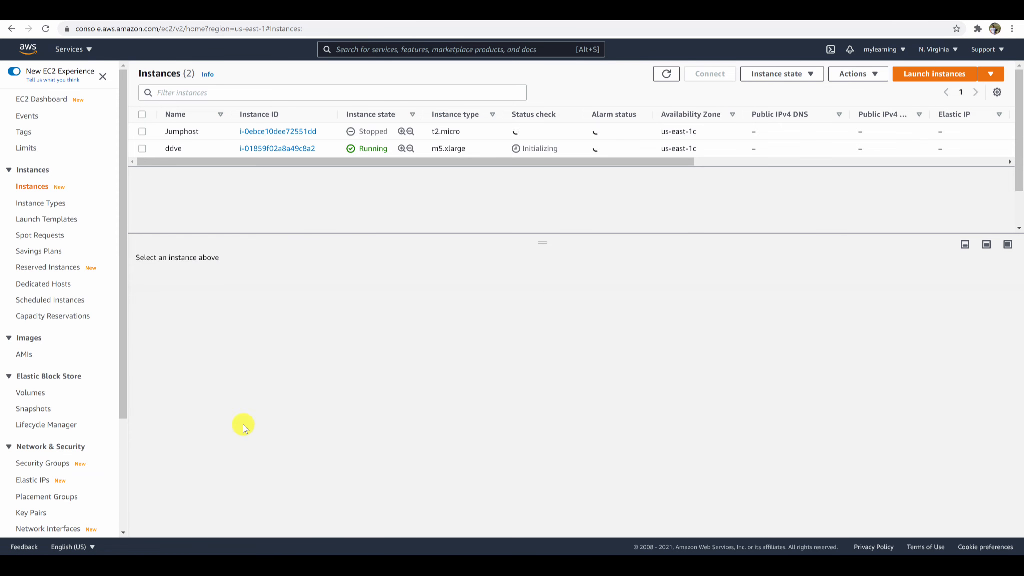
click(142, 148)
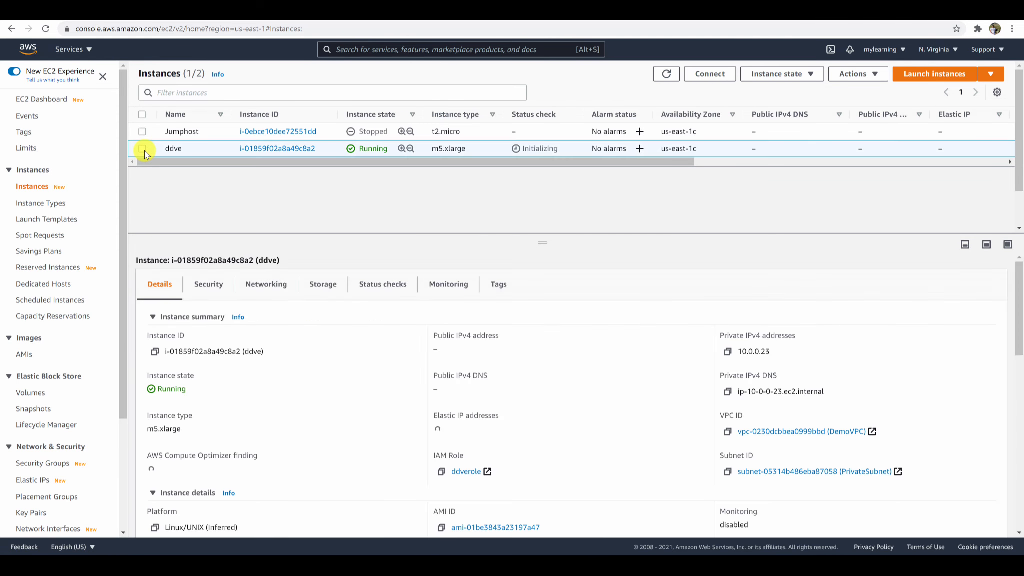
click(32, 395)
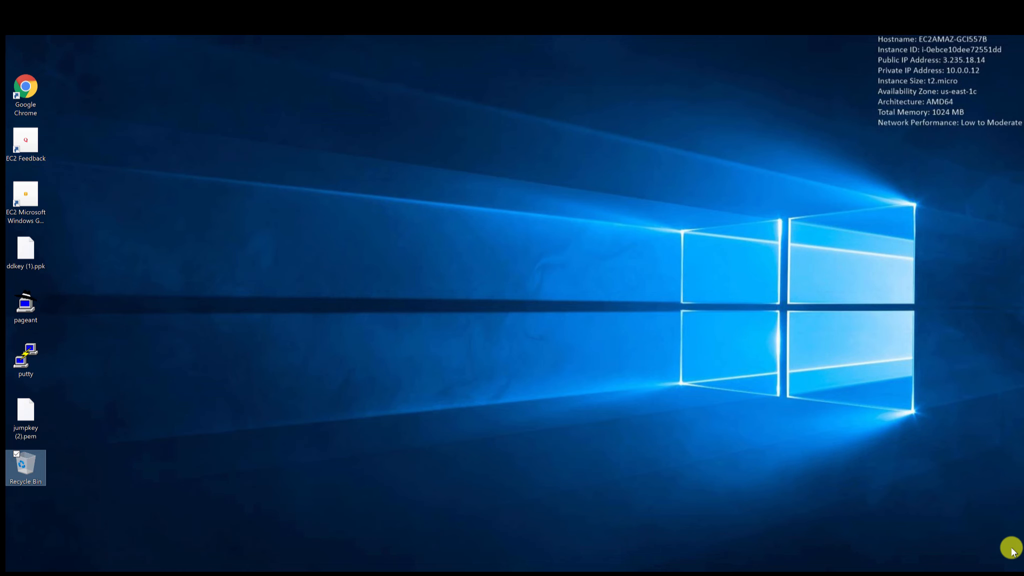
double_click(24, 90)
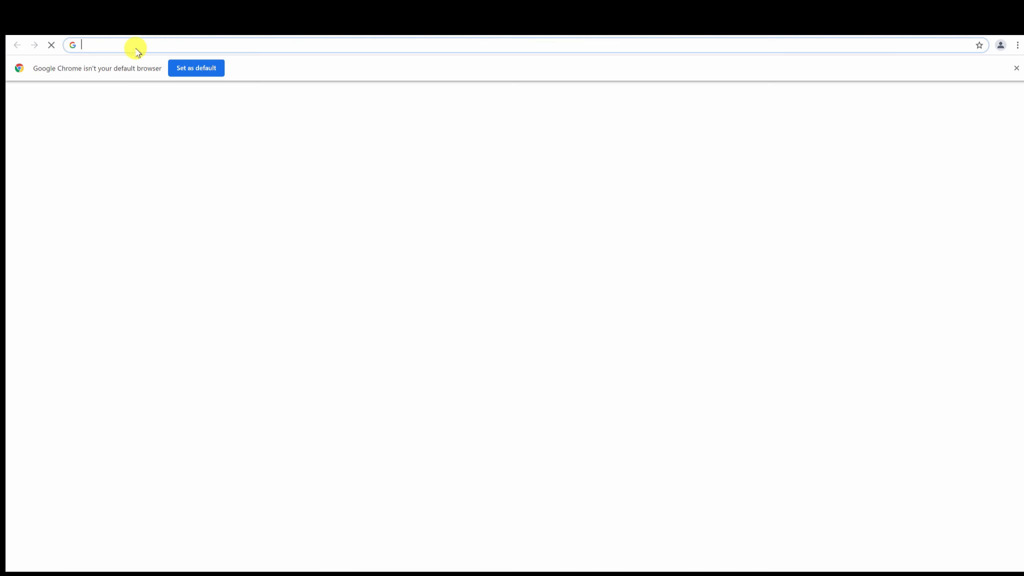
click(134, 46)
text(ht)
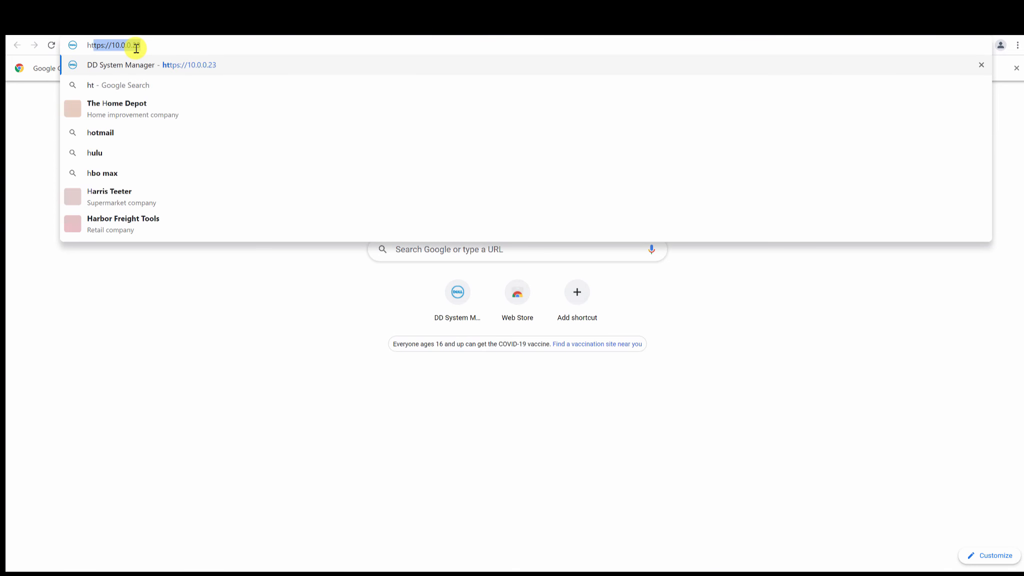
text(tps)
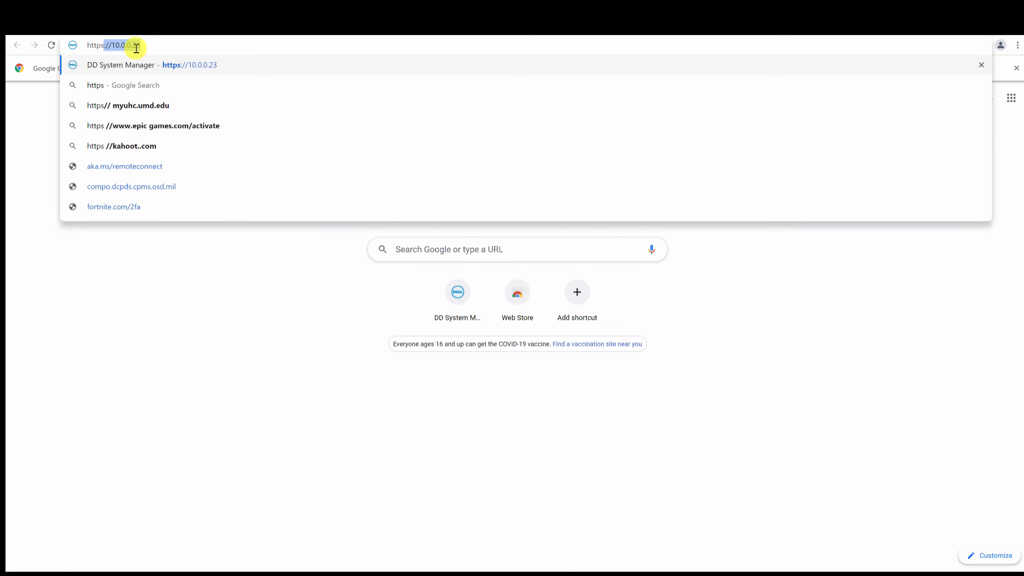
key(Return)
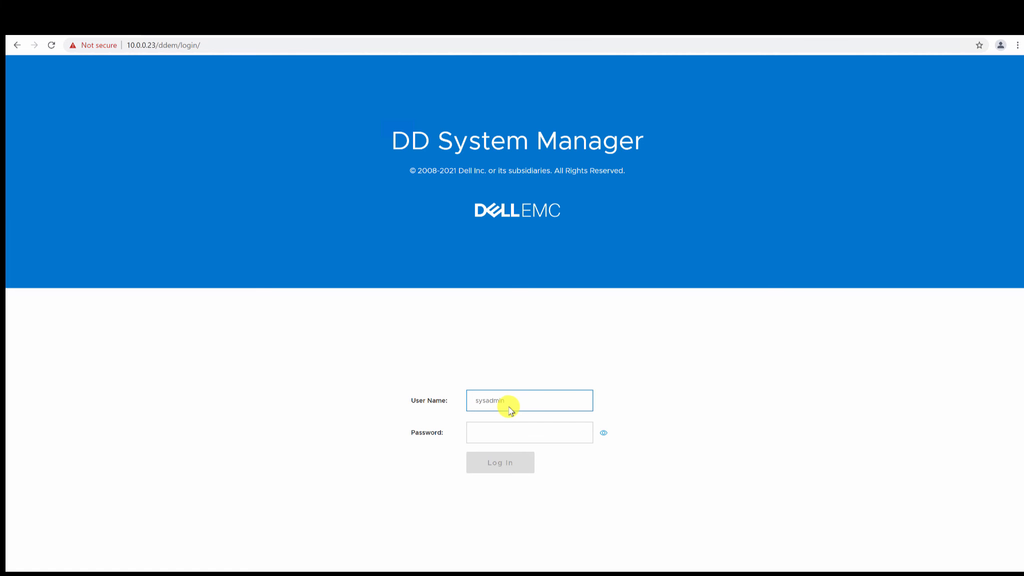
Step: Enter the sysadmin account password, check the ddve instance ID in the EC2 console, and log in to DD System Manager on the jump host
click(485, 435)
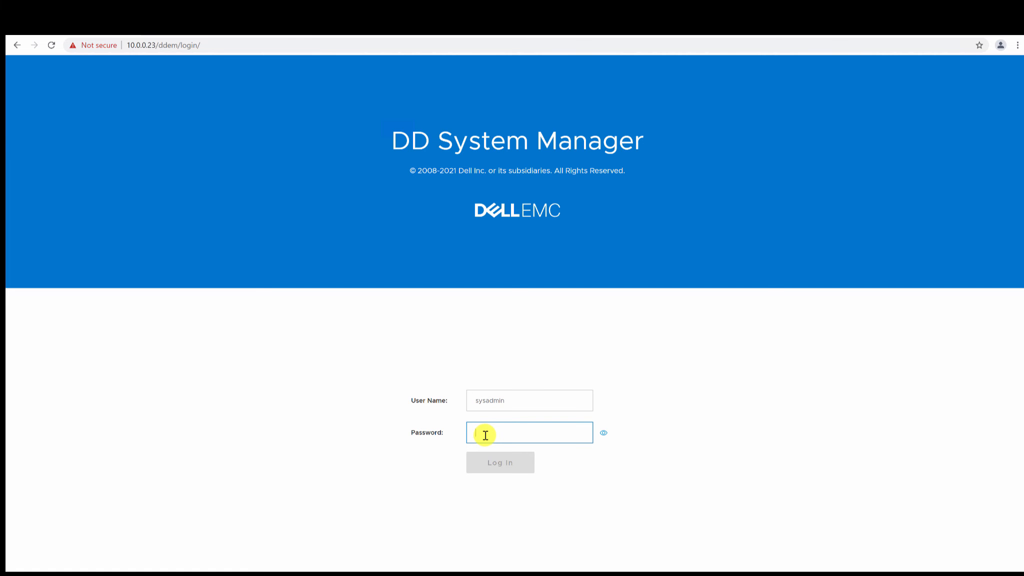
text(••)
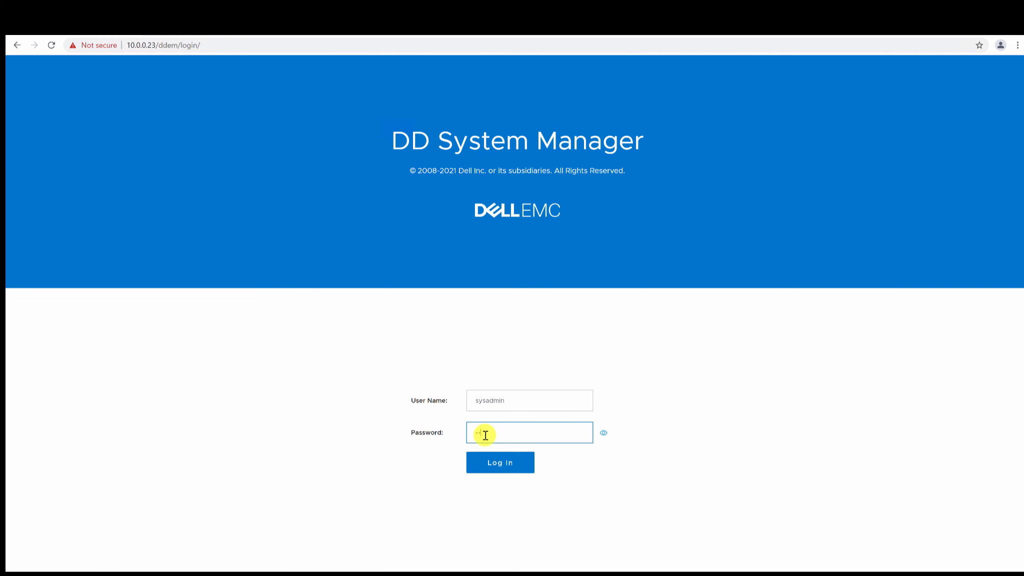
text(••••••)
click(622, 25)
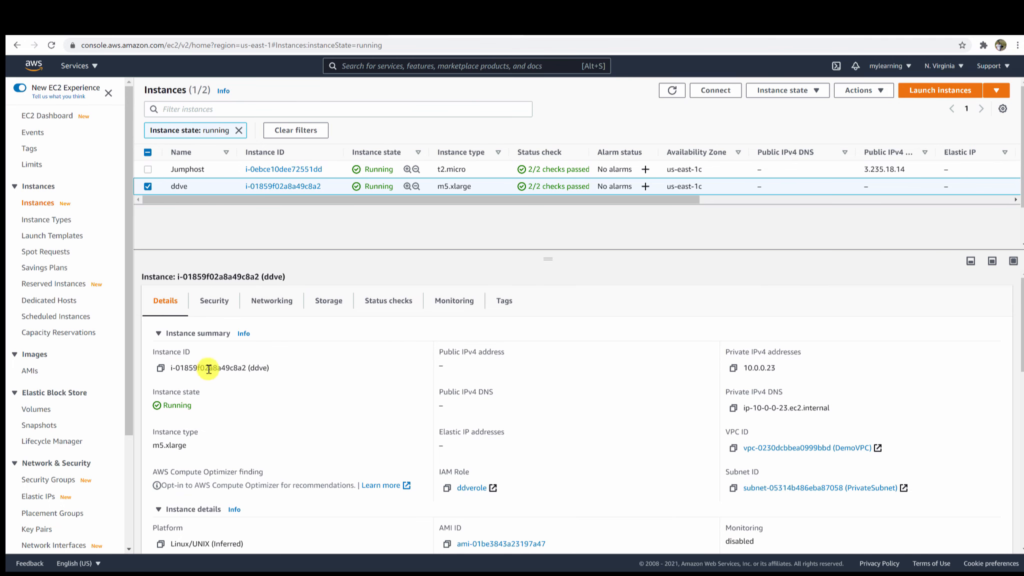
mouse_move(697, 570)
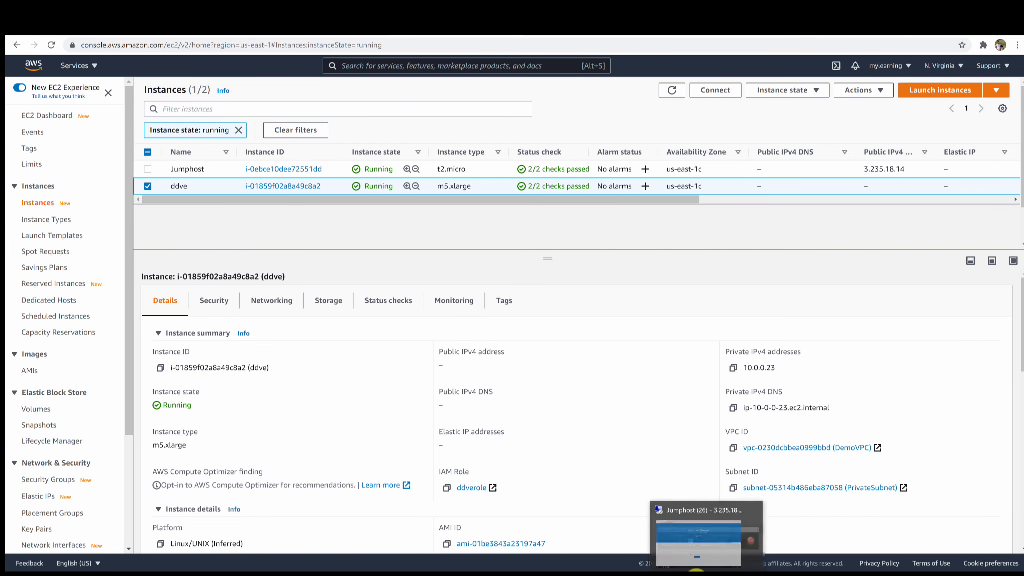
click(696, 546)
click(505, 467)
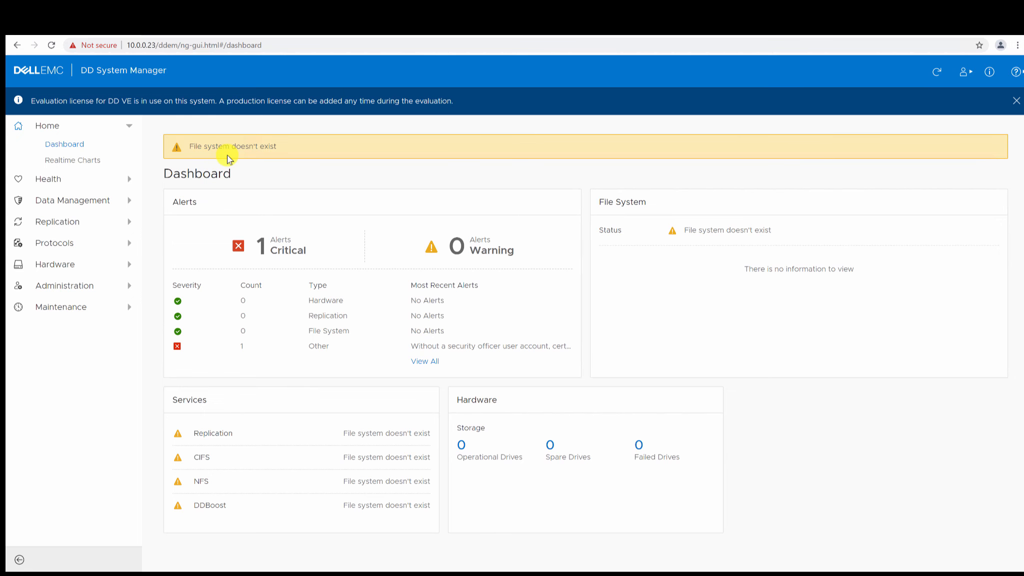
Step: Open the license administration page, start replacing the licenses and select the full Node Locking ID text
click(46, 288)
click(61, 320)
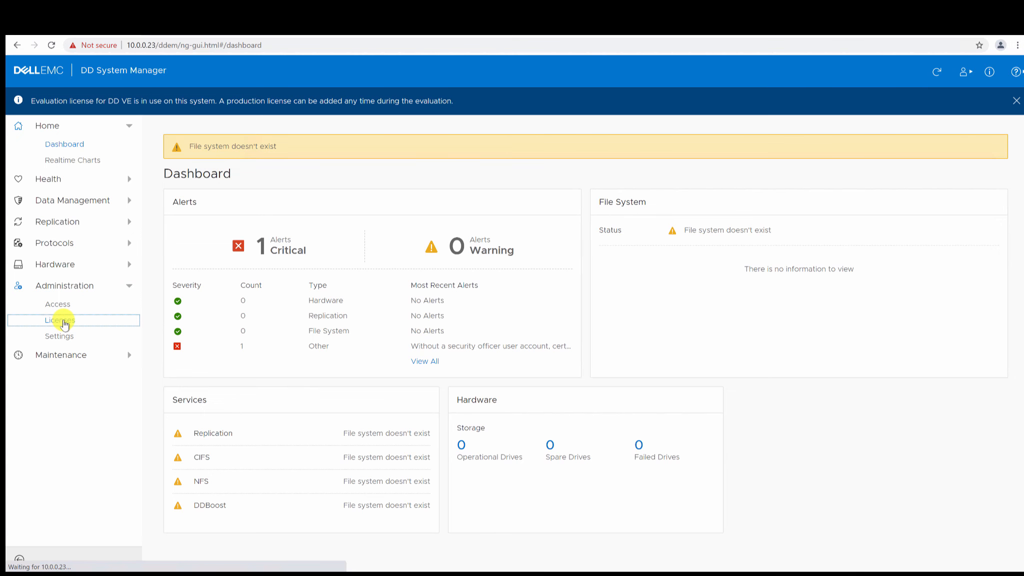
click(200, 189)
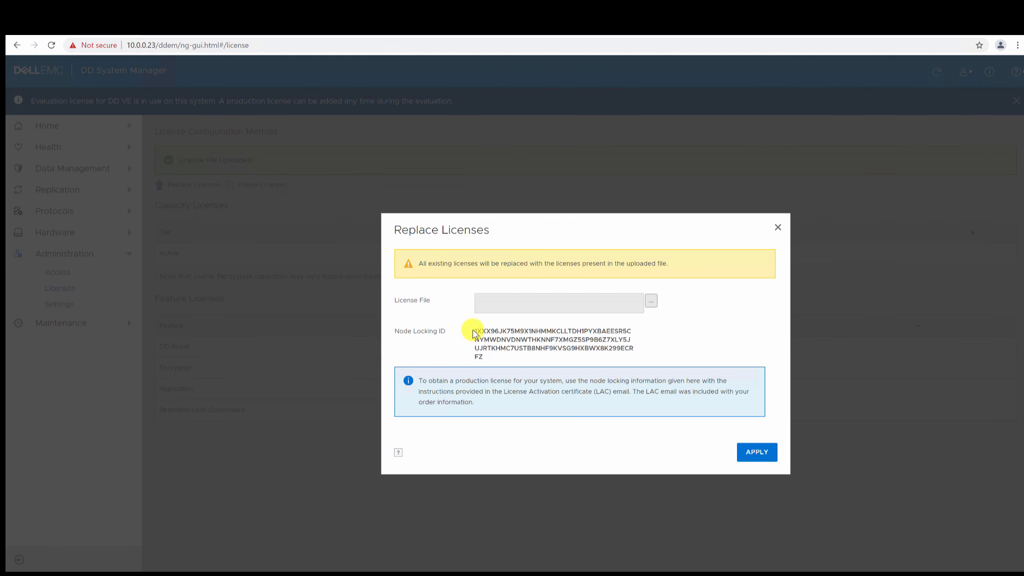
drag(472, 334, 517, 362)
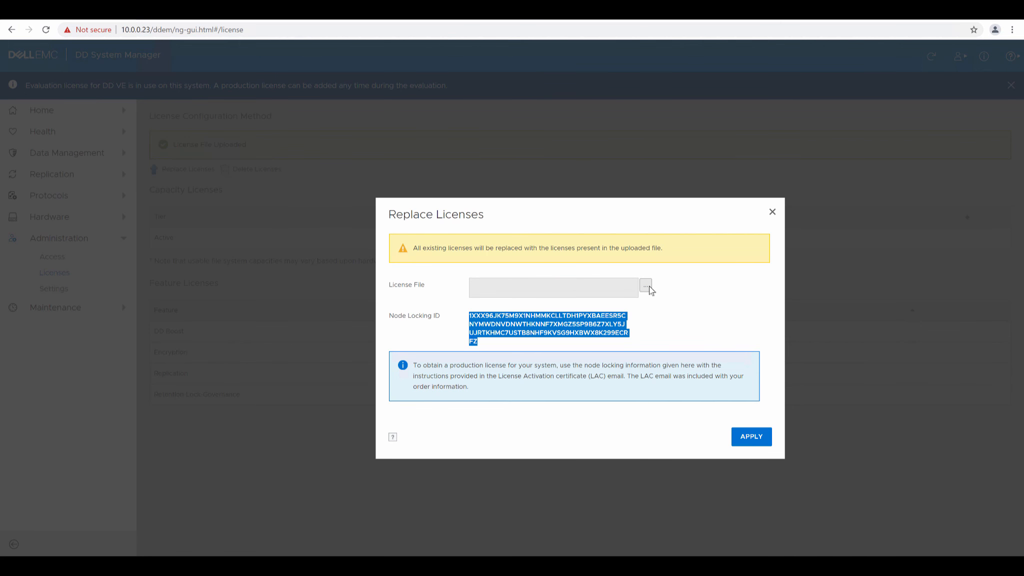
Step: Choose the license file from the Downloads folder and apply it as the replacement for the existing licenses
click(649, 288)
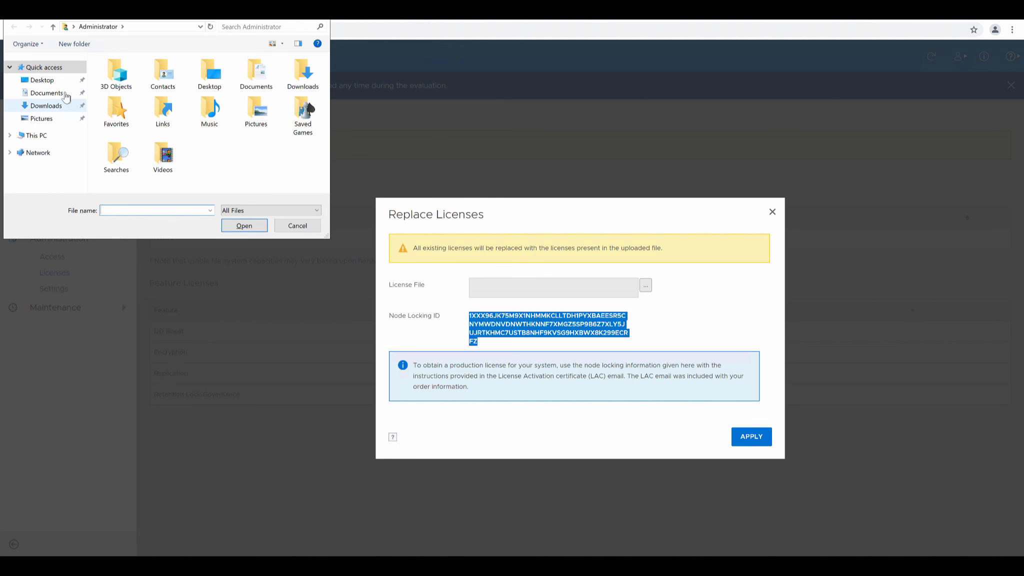
click(36, 107)
double_click(116, 79)
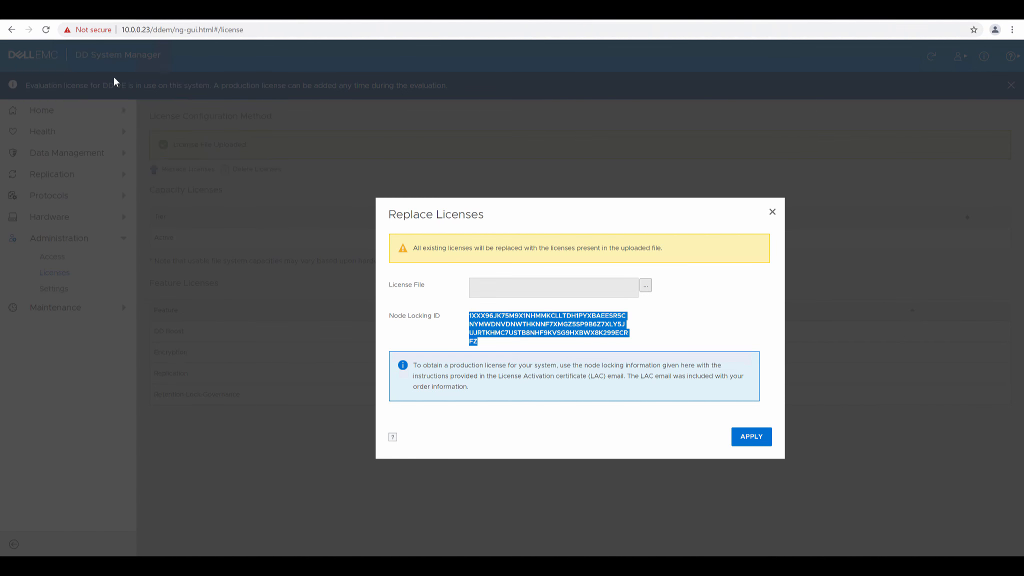
click(752, 442)
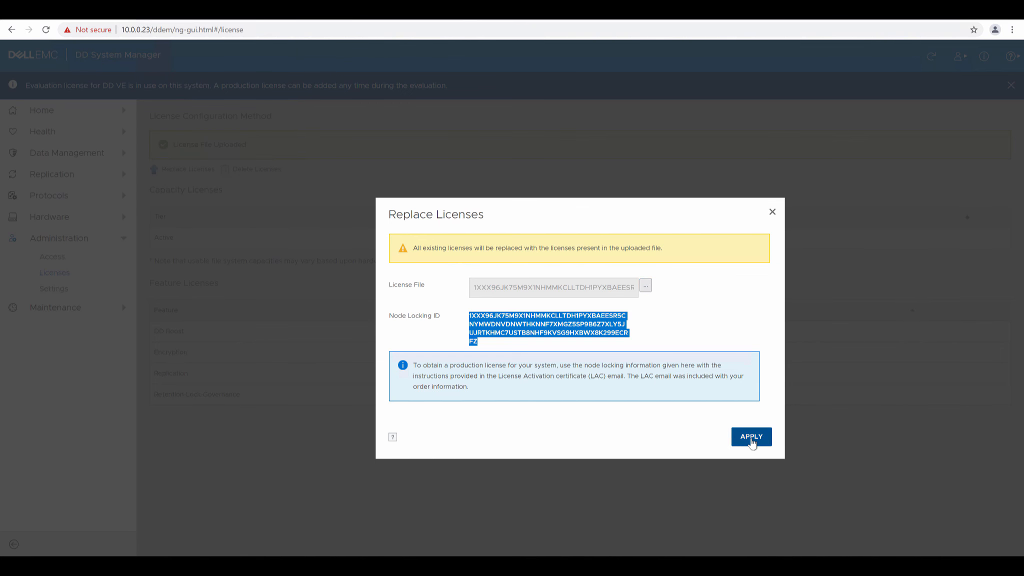